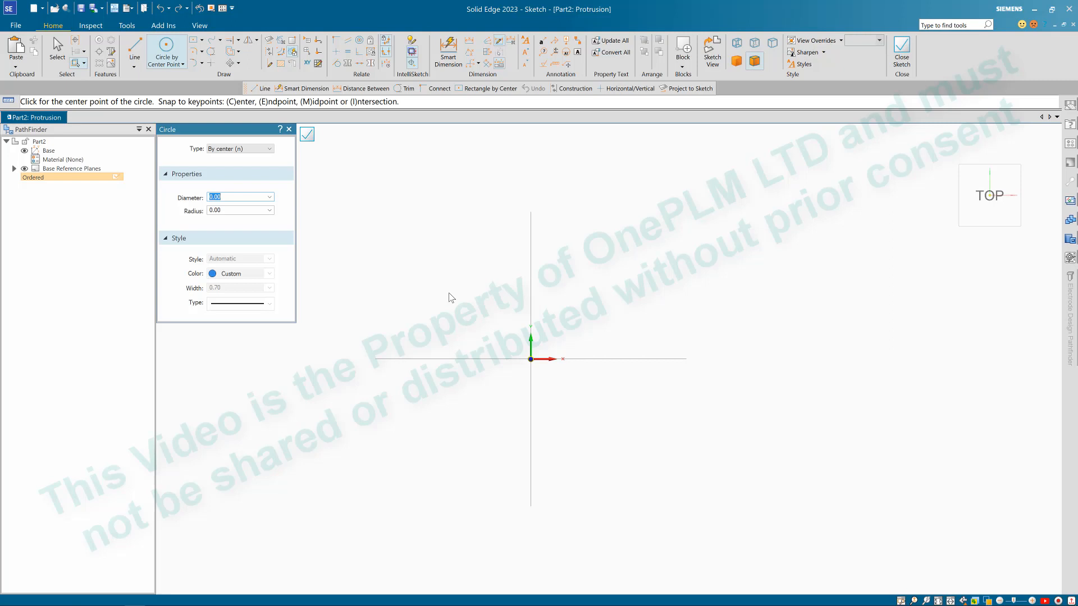
Step: Draw a 60 mm diameter circle centred on the origin and finish the sketch
{"action": "key", "text": "Return"}
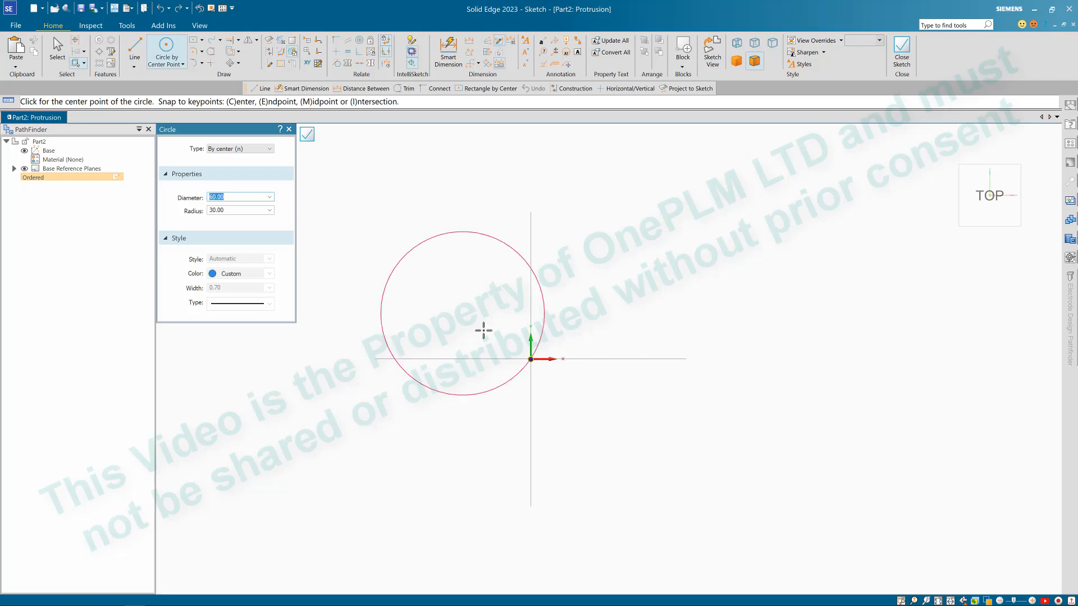
{"action": "left_click", "coordinate": [531, 359]}
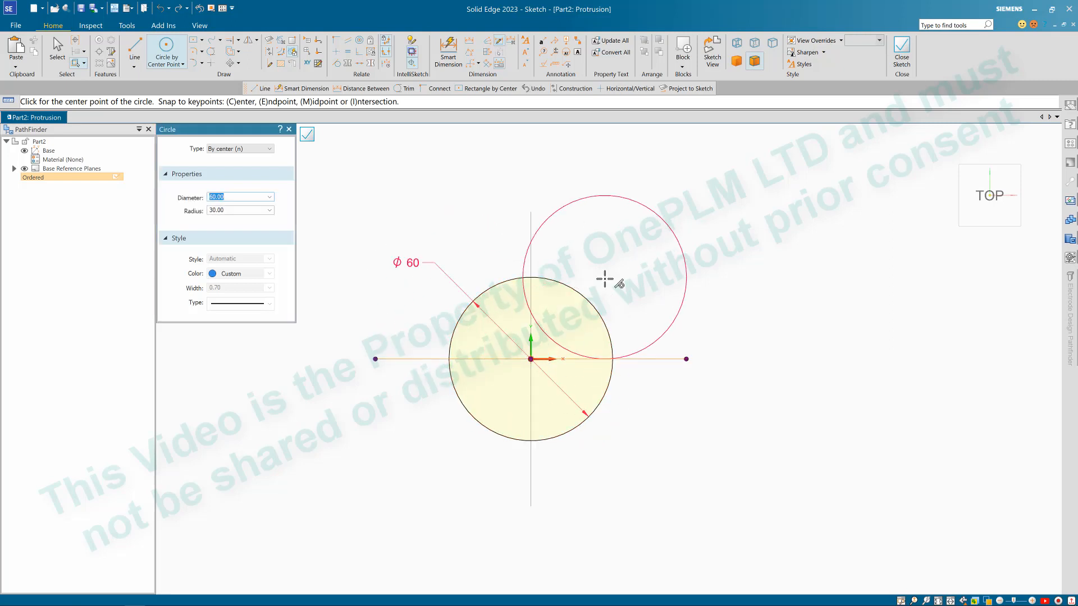
{"action": "left_click", "coordinate": [310, 136]}
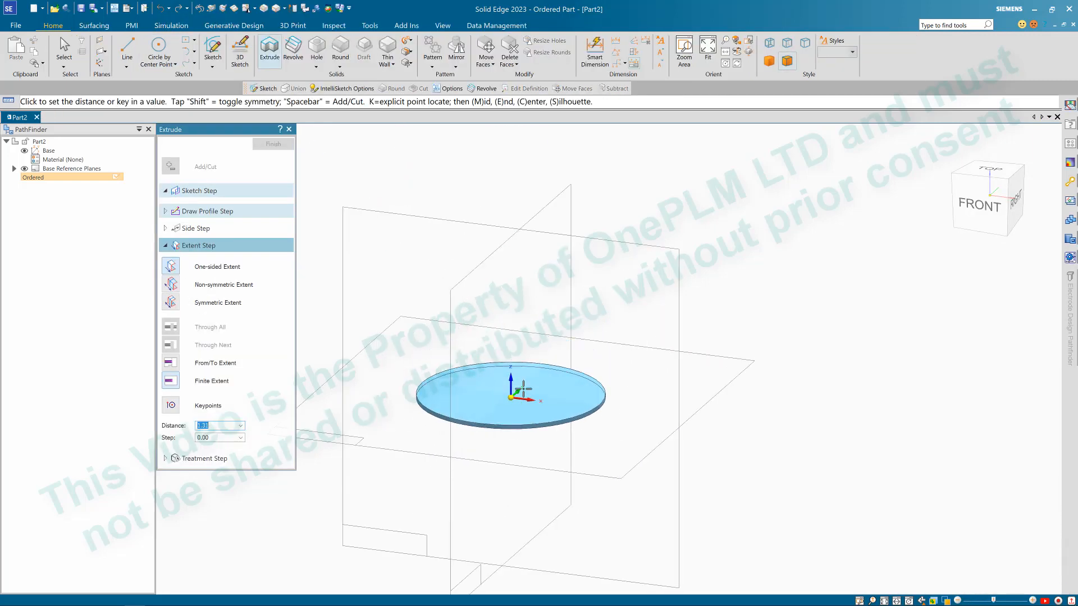
Step: Extrude the circular profile 6 mm upward as a one-sided finite extent
{"action": "key", "text": "Return"}
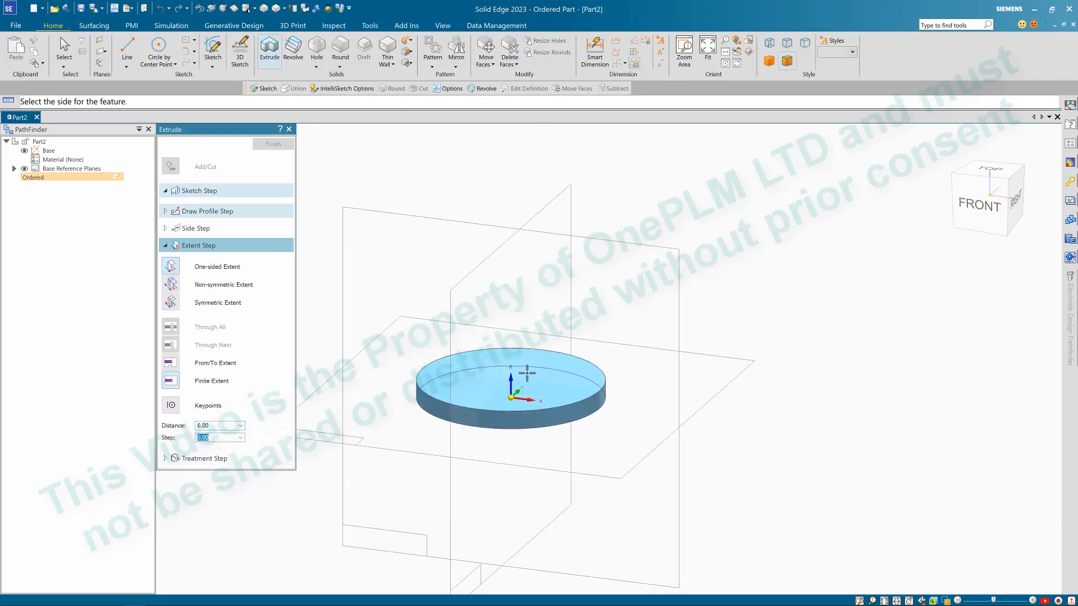
{"action": "left_click", "coordinate": [533, 282]}
{"action": "middle_click_drag", "start_coordinate": [532, 282], "coordinate": [537, 305]}
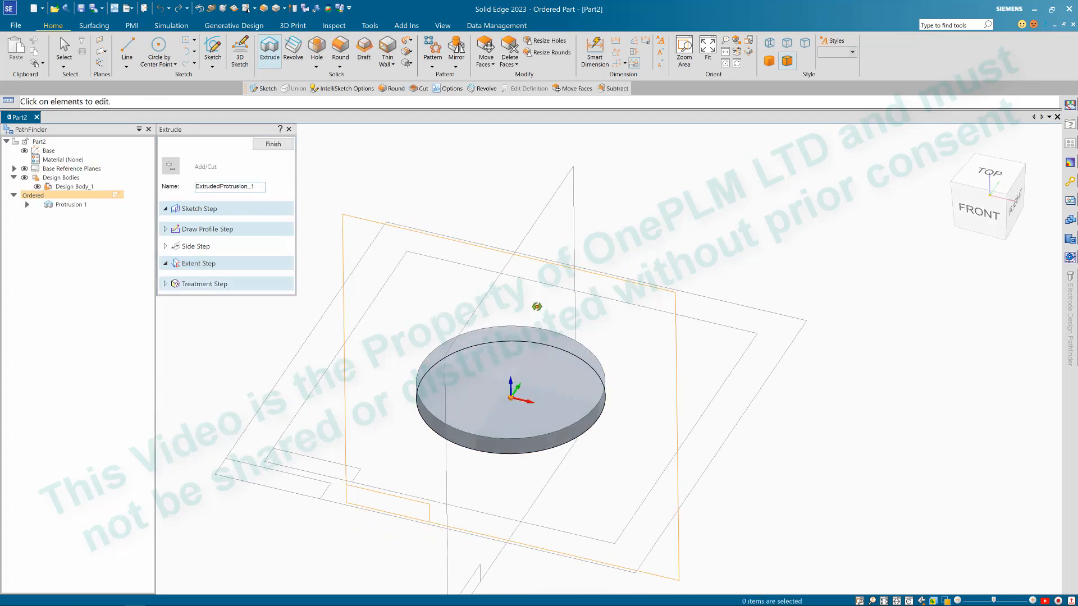
{"action": "scroll", "coordinate": [537, 290], "scroll_direction": "up", "scroll_amount": 2}
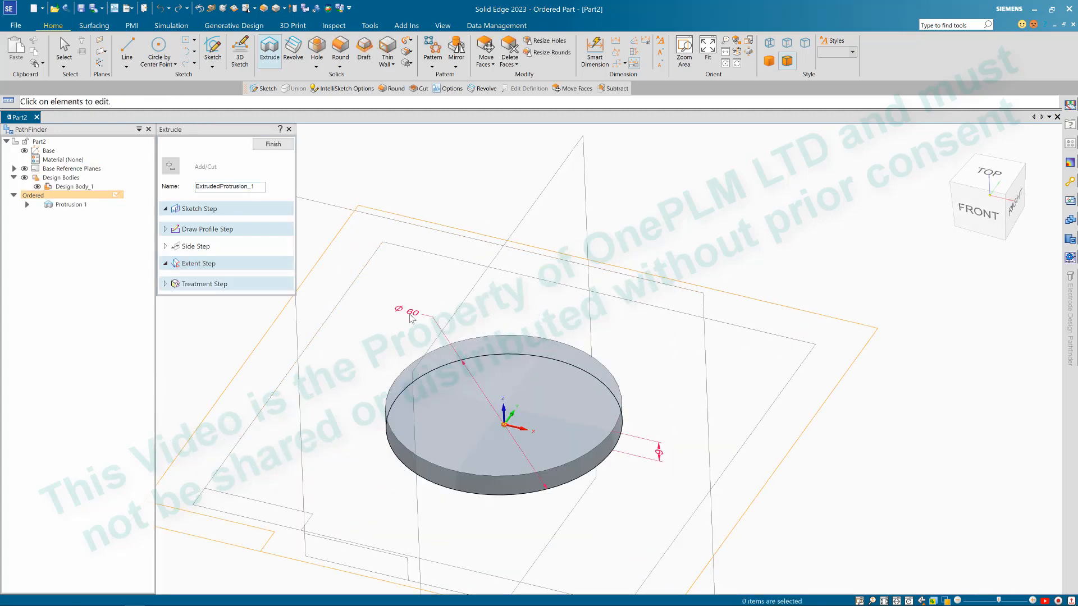
Step: Set the disc's diameter to 80 mm, accept the auto-scale notice and finish the extrusion
{"action": "left_click", "coordinate": [412, 313]}
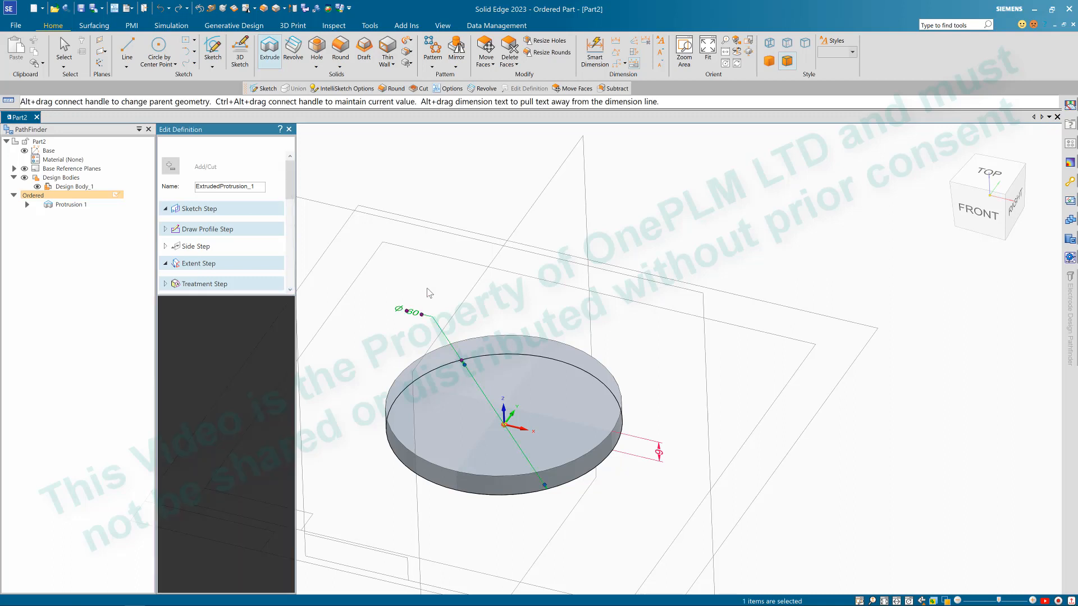
{"action": "type", "text": "80"}
{"action": "key", "text": "Return"}
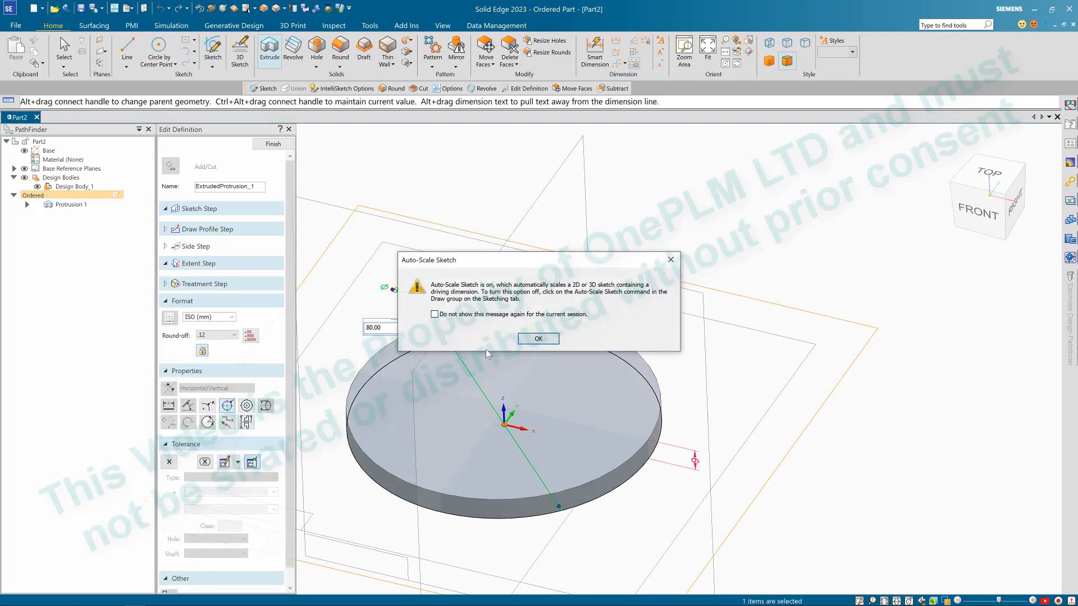
{"action": "left_click", "coordinate": [540, 339]}
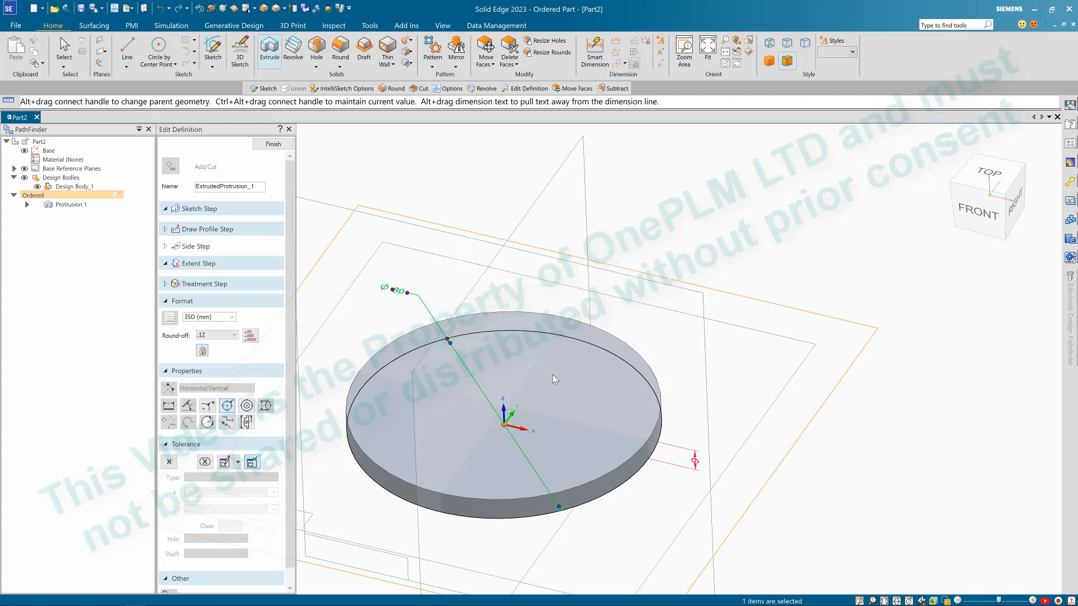
{"action": "left_click", "coordinate": [273, 145]}
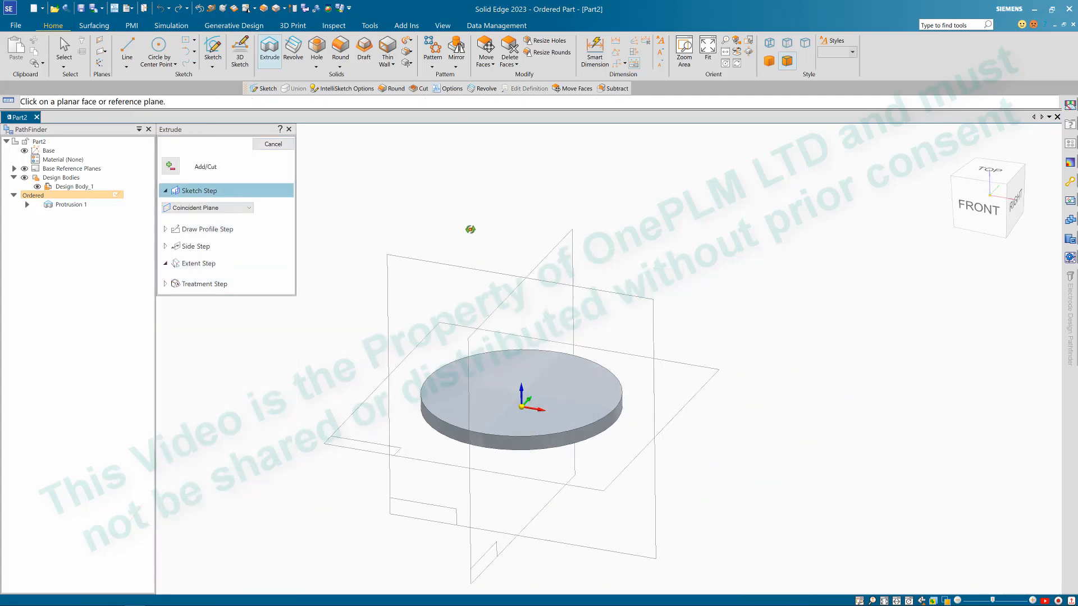
Step: Start an extrusion sketch on the disc's top face and draw a 30 mm diameter circle centred on the origin
{"action": "scroll", "coordinate": [474, 235], "scroll_direction": "down", "scroll_amount": 2}
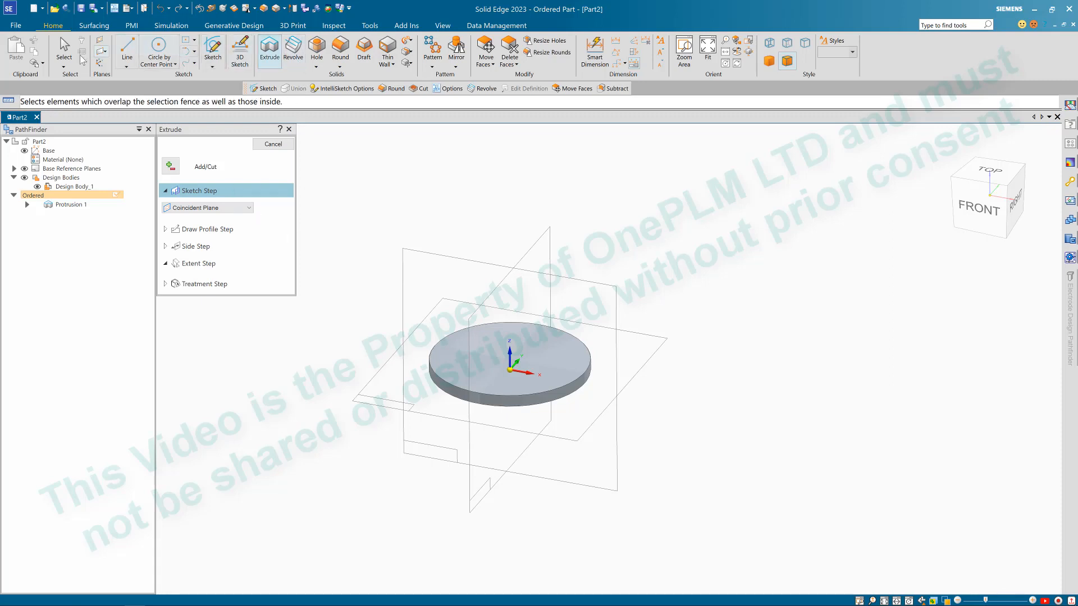
{"action": "left_click", "coordinate": [497, 365]}
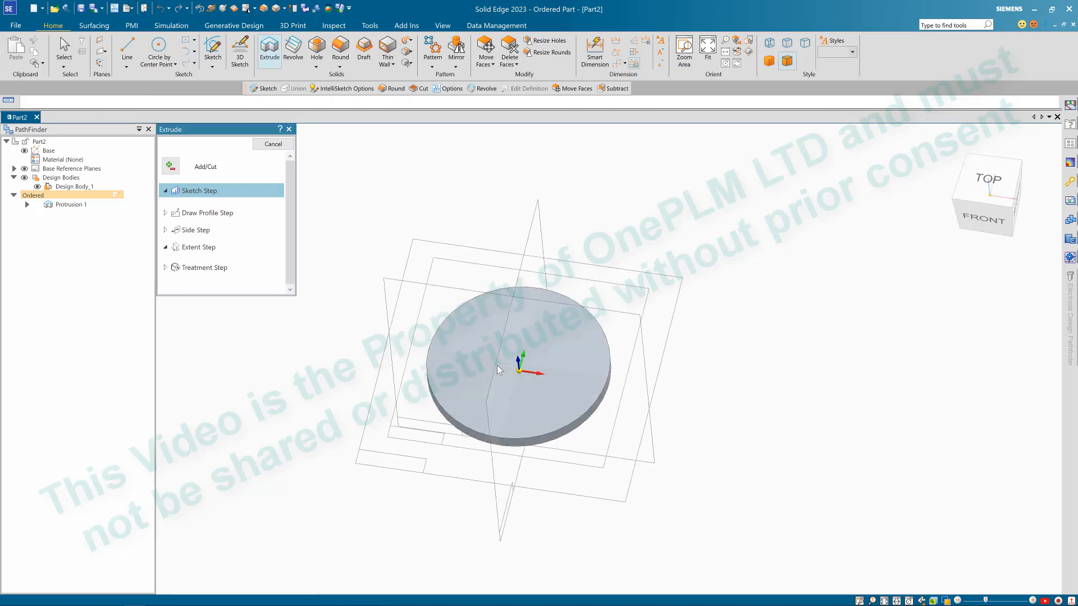
{"action": "key", "text": "l"}
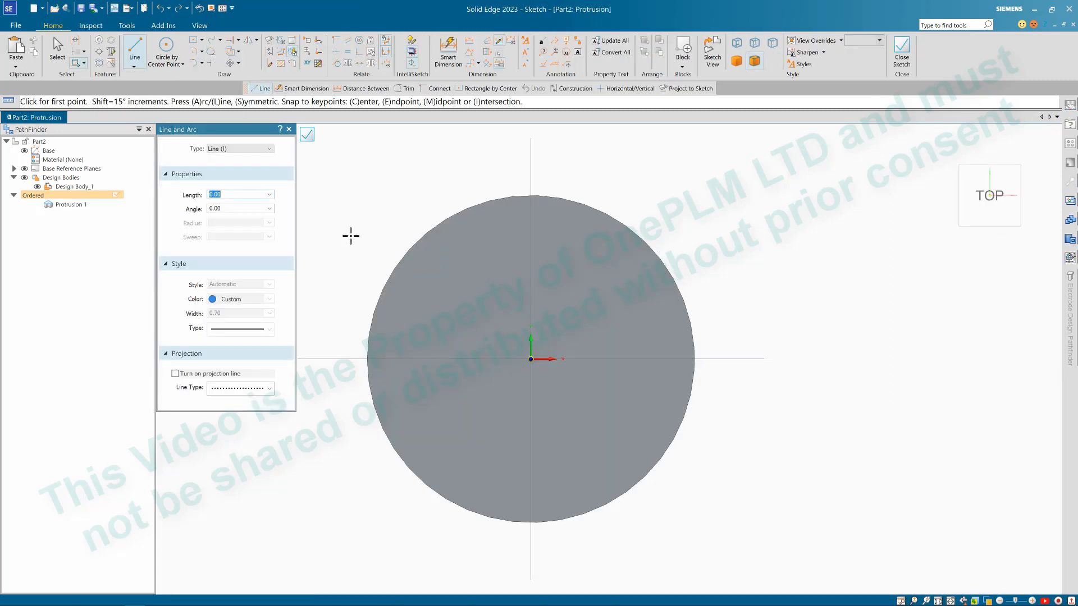
{"action": "left_click", "coordinate": [165, 49]}
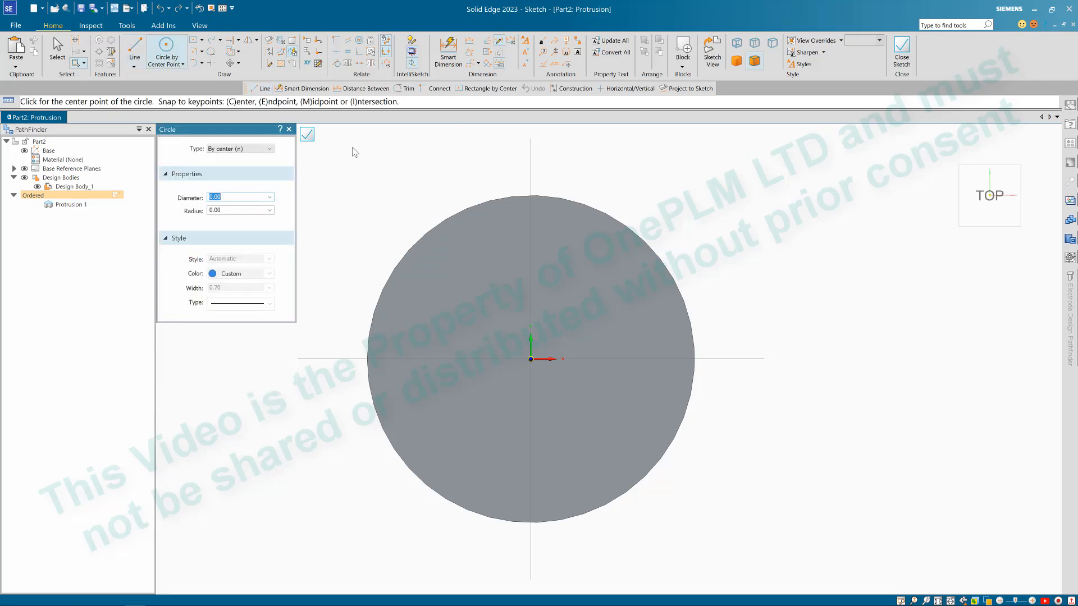
{"action": "type", "text": "30"}
{"action": "left_click", "coordinate": [531, 359]}
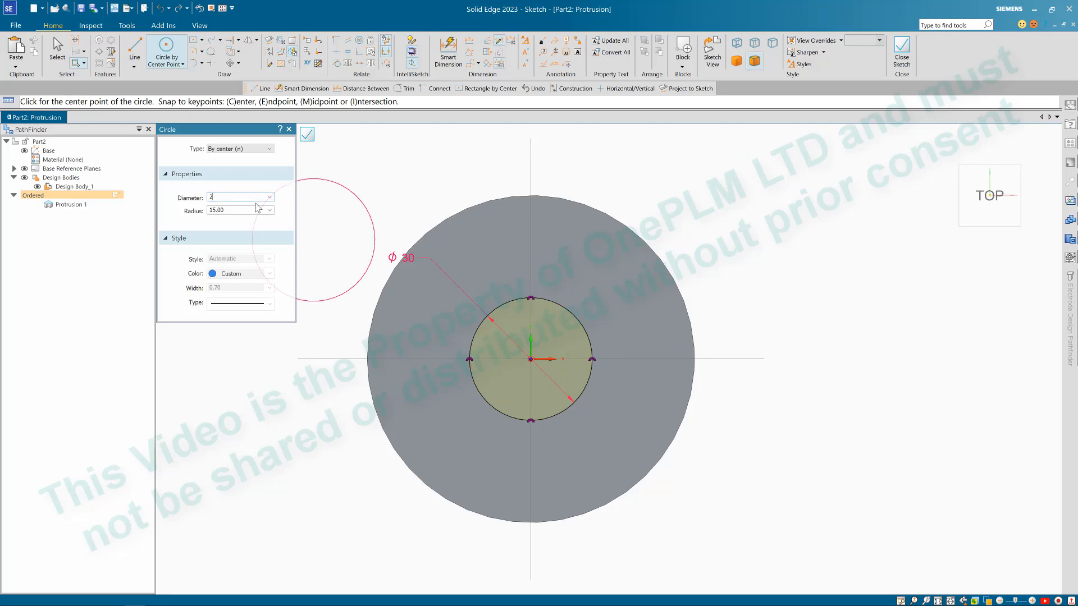
Step: Add a concentric 24 mm diameter circle inside the 30 mm circle and close the sketch
{"action": "key", "text": "Return"}
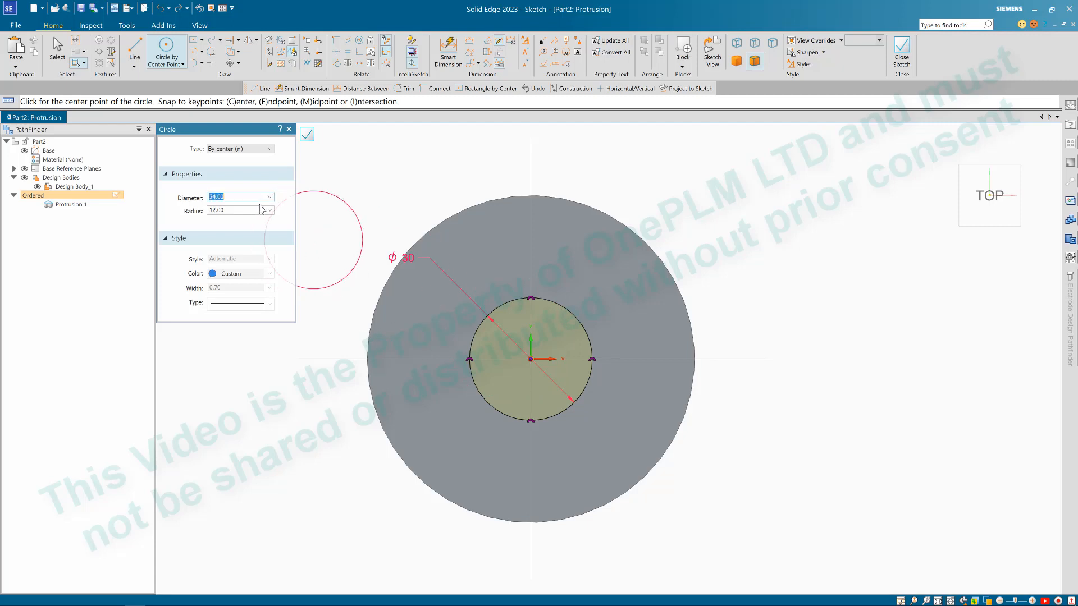
{"action": "left_click", "coordinate": [531, 359]}
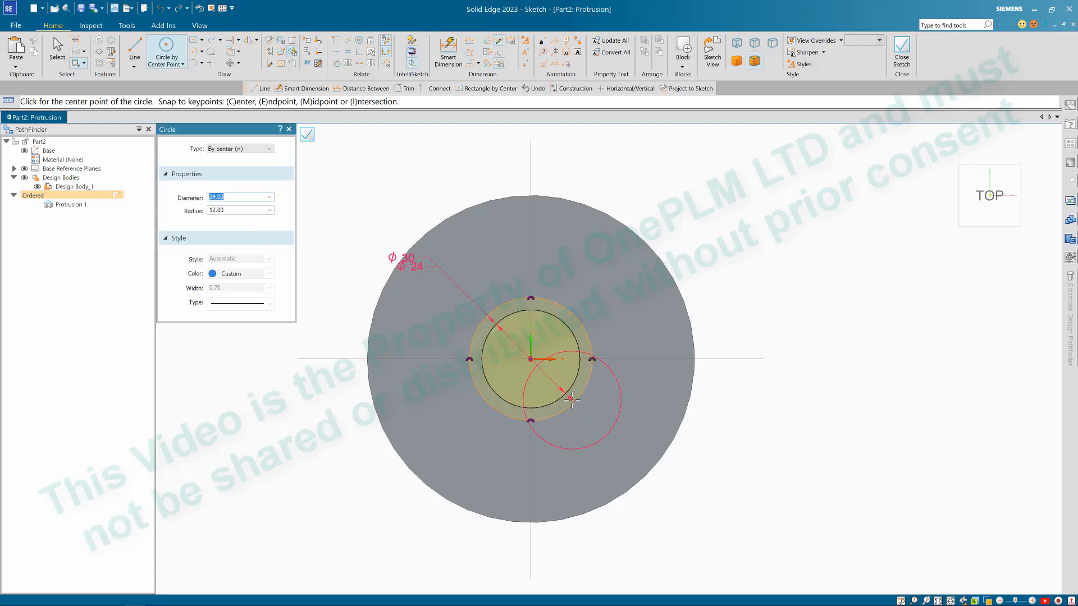
{"action": "key", "text": "Escape"}
{"action": "scroll", "coordinate": [543, 379], "scroll_direction": "up", "scroll_amount": 2}
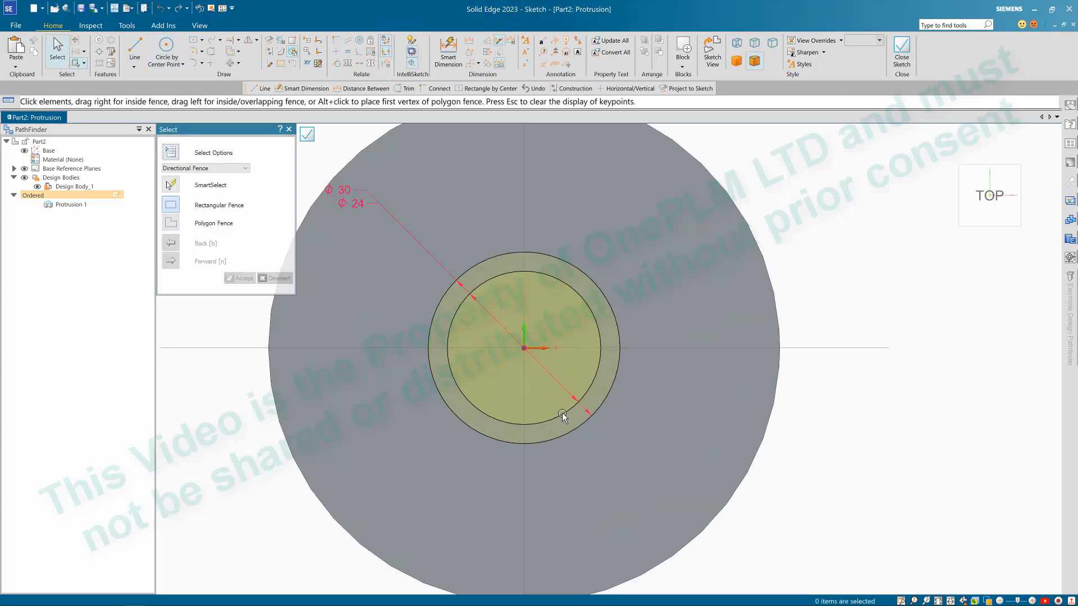
{"action": "mouse_move", "coordinate": [569, 420]}
{"action": "middle_mouse_down"}
{"action": "mouse_move", "coordinate": [563, 375]}
{"action": "mouse_move", "coordinate": [553, 385]}
{"action": "mouse_move", "coordinate": [574, 403]}
{"action": "middle_mouse_up"}
{"action": "scroll", "coordinate": [553, 386], "scroll_direction": "down", "scroll_amount": 2}
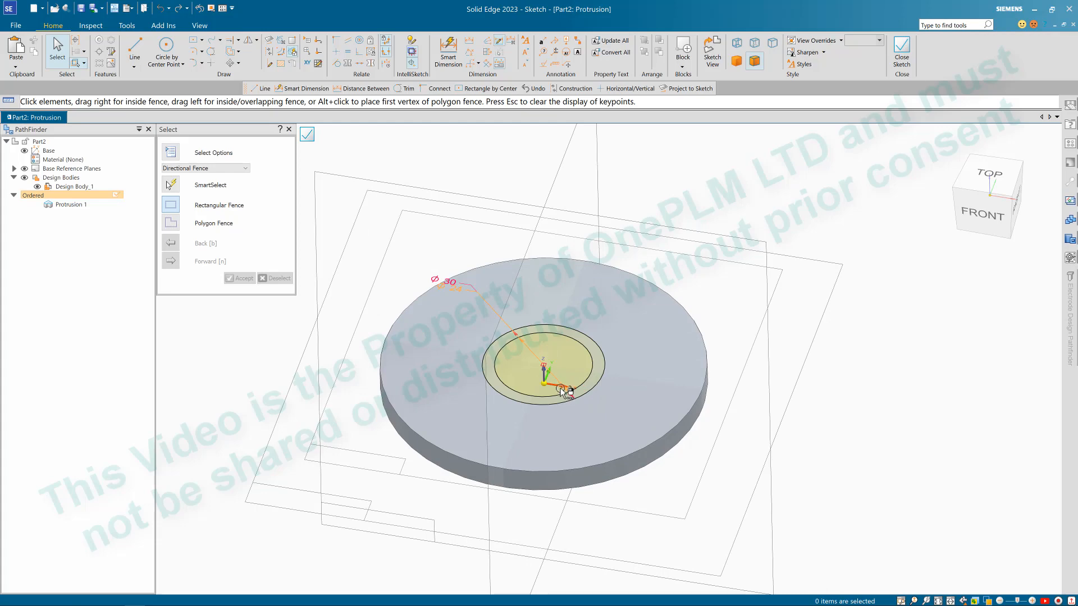
{"action": "left_click", "coordinate": [307, 135]}
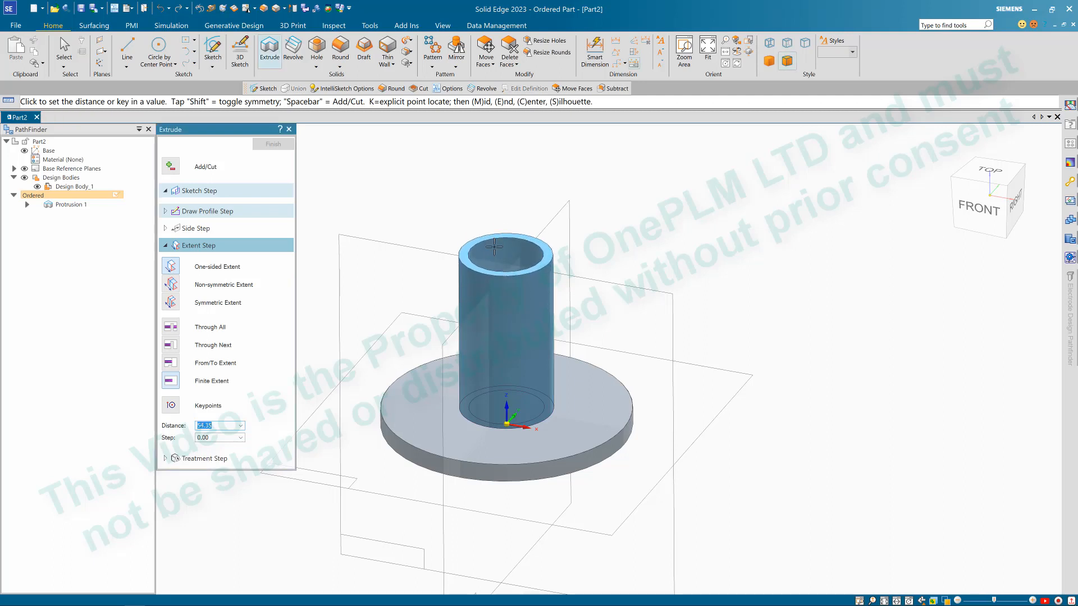
Step: Extrude the ring profile 60 mm upward from the disc's top face
{"action": "key", "text": "Return"}
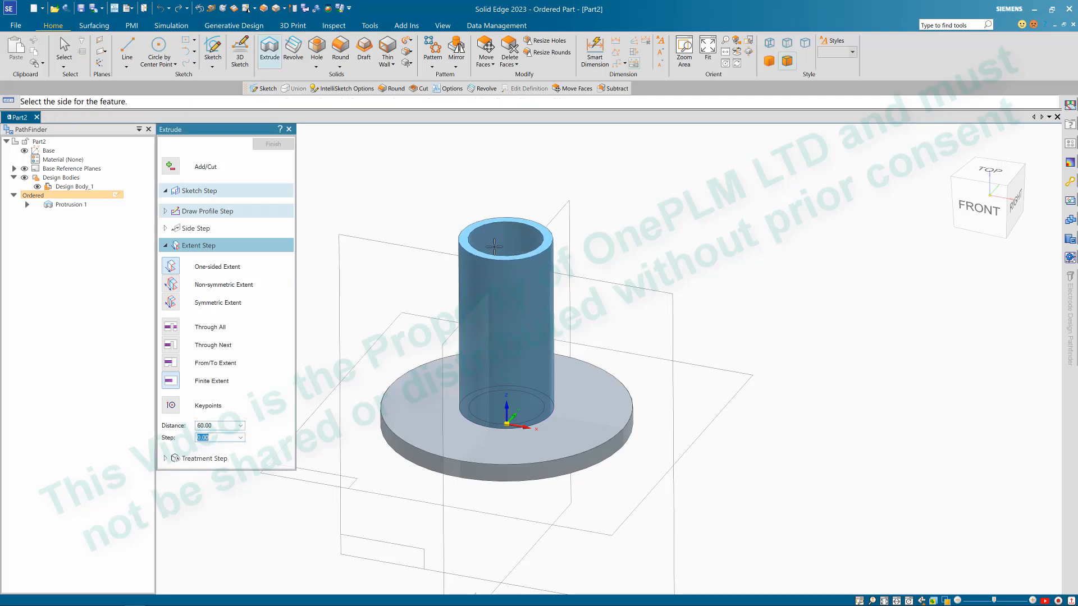
{"action": "left_click", "coordinate": [631, 229]}
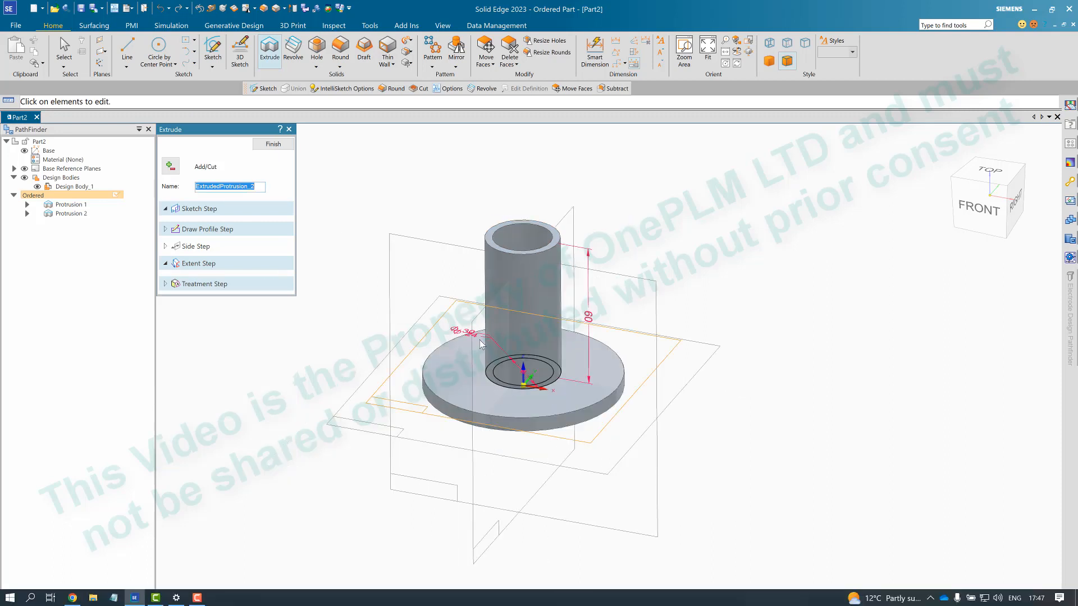
Step: Redefine the tube's extent as 60 mm upward, keep the automatic add/cut setting and finish the extrusion
{"action": "left_click", "coordinate": [199, 263]}
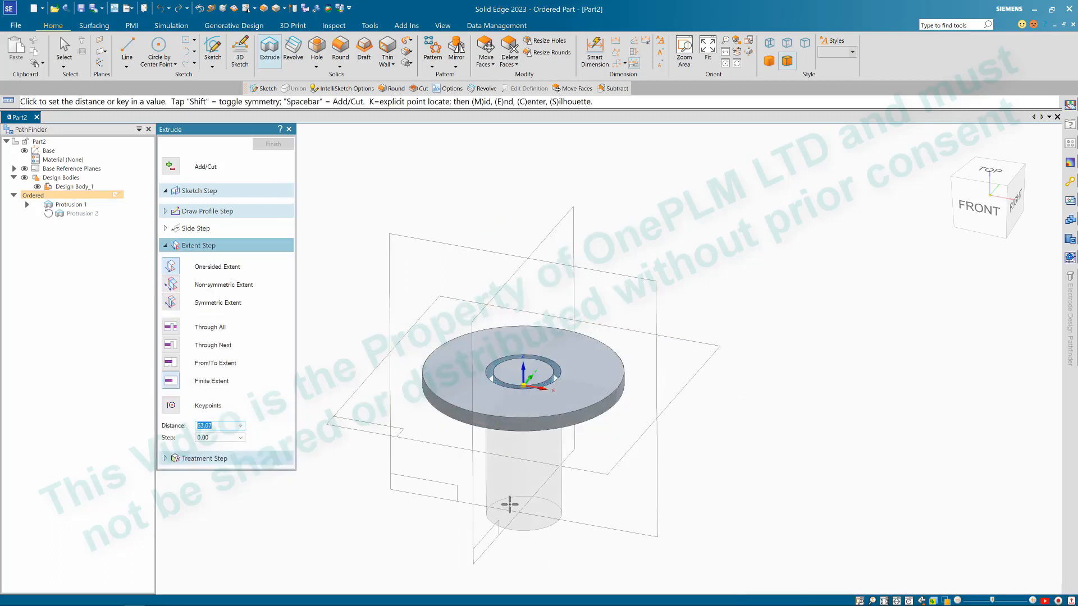
{"action": "type", "text": "60"}
{"action": "key", "text": "Return"}
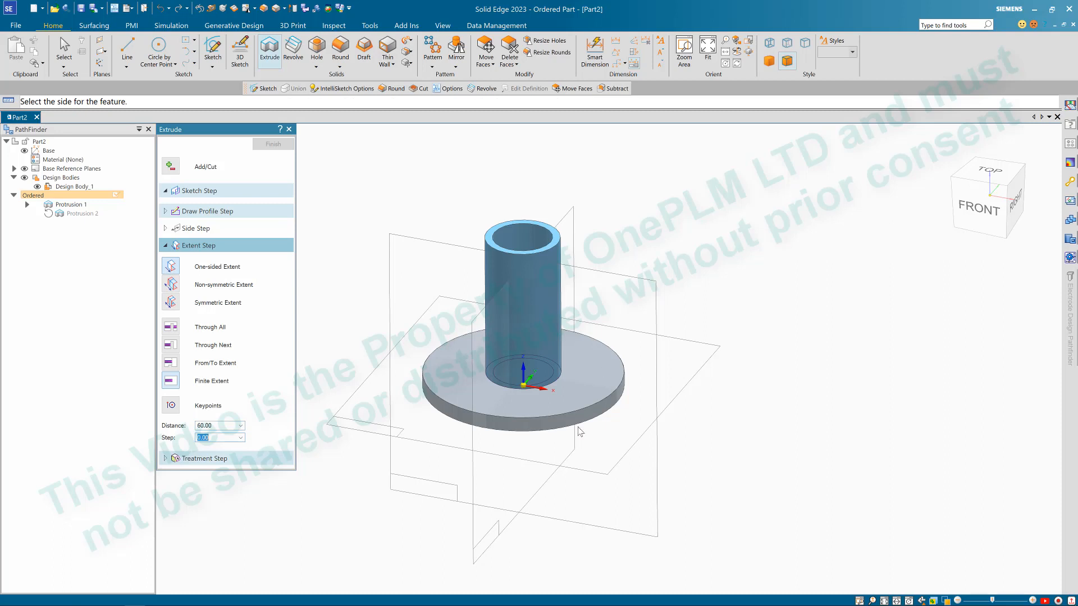
{"action": "left_click", "coordinate": [551, 196]}
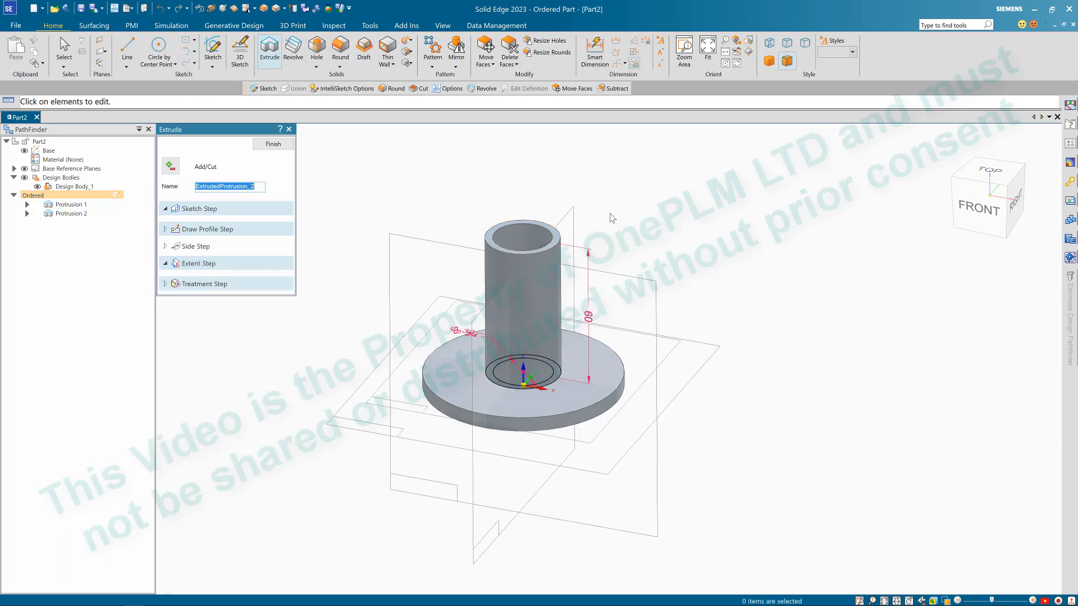
{"action": "scroll", "coordinate": [603, 177], "scroll_direction": "up", "scroll_amount": 2}
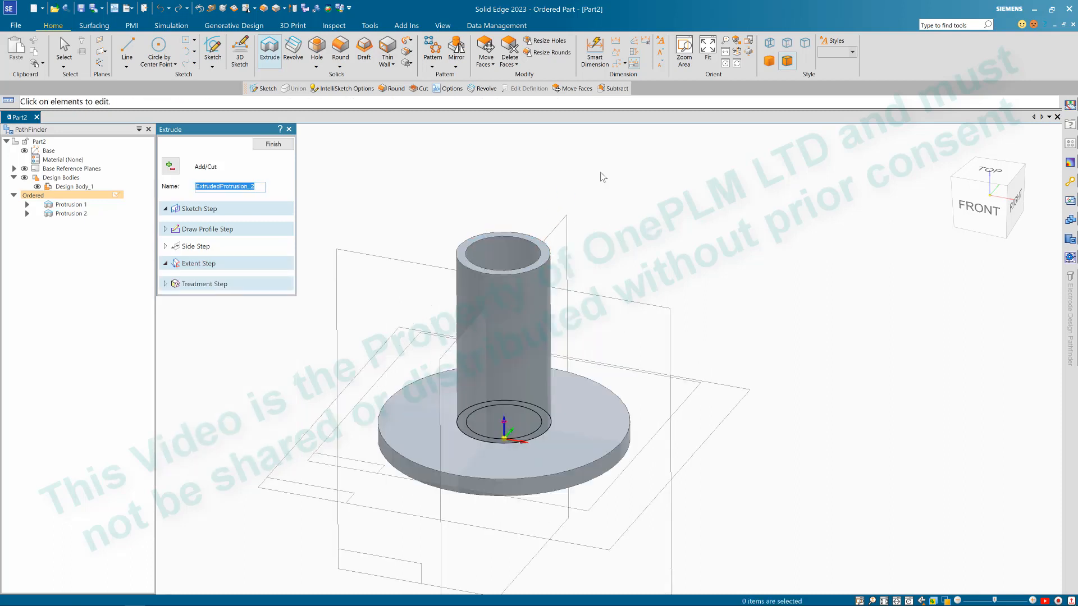
{"action": "left_click", "coordinate": [169, 167]}
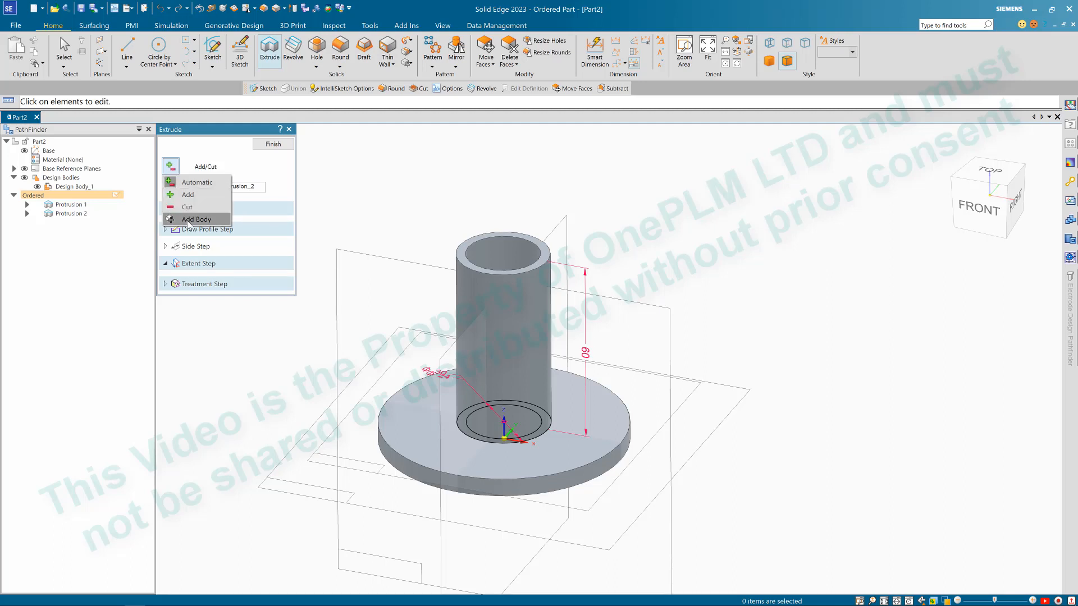
{"action": "left_click", "coordinate": [395, 173]}
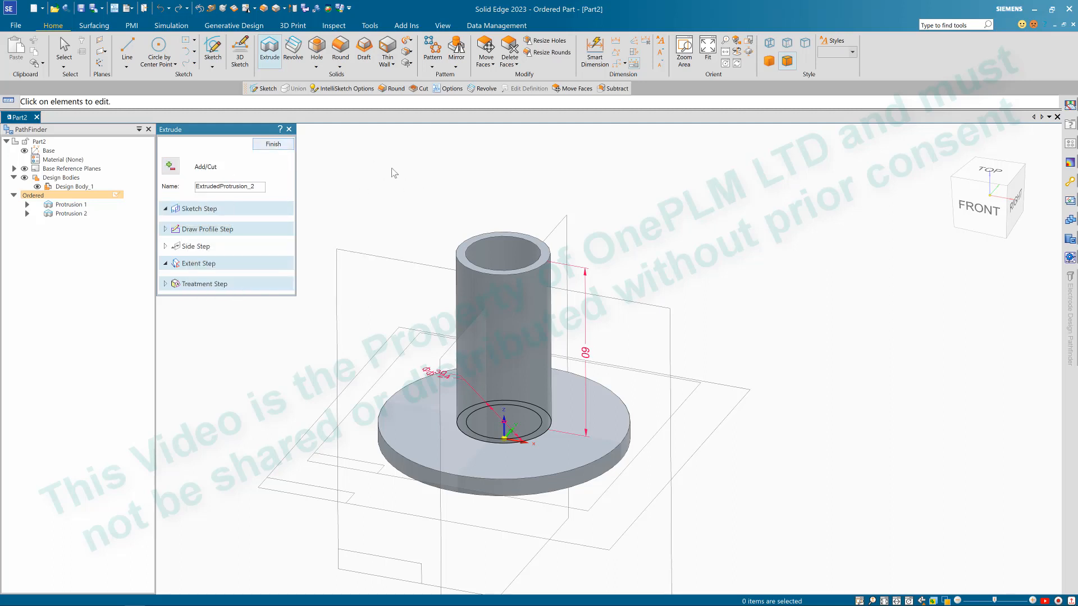
{"action": "left_click", "coordinate": [273, 144]}
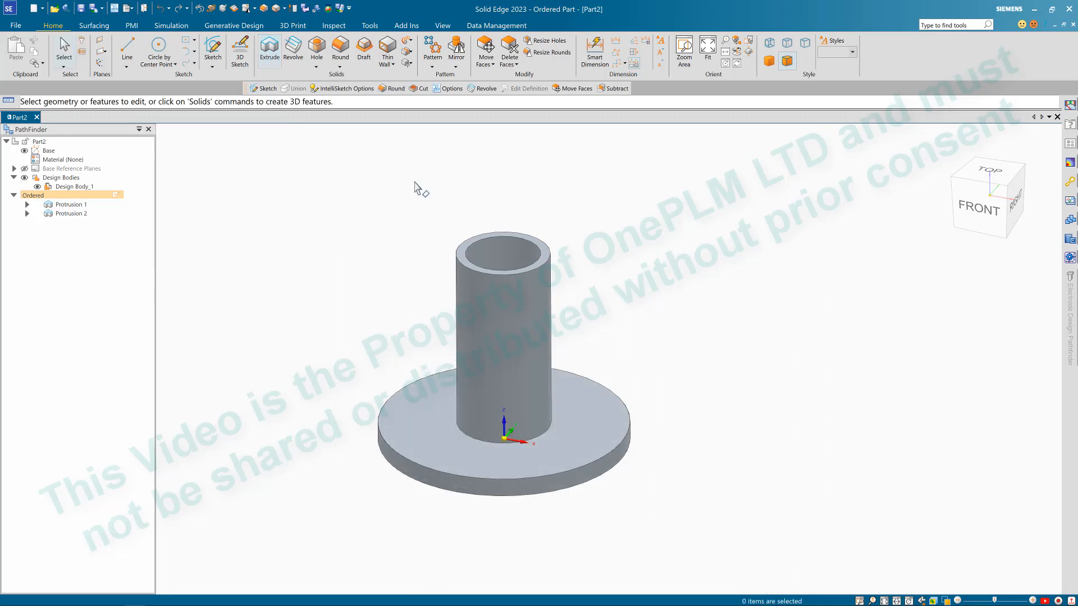
{"action": "middle_click_drag", "start_coordinate": [445, 204], "coordinate": [441, 282]}
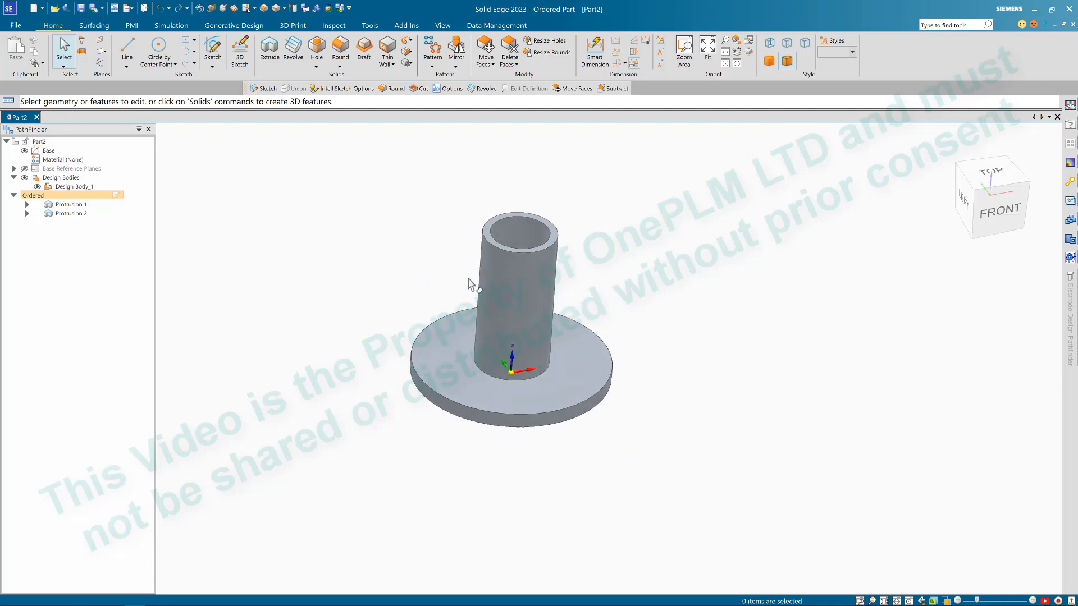
{"action": "scroll", "coordinate": [443, 292], "scroll_direction": "up", "scroll_amount": 3}
{"action": "middle_click_drag", "start_coordinate": [523, 292], "coordinate": [515, 280]}
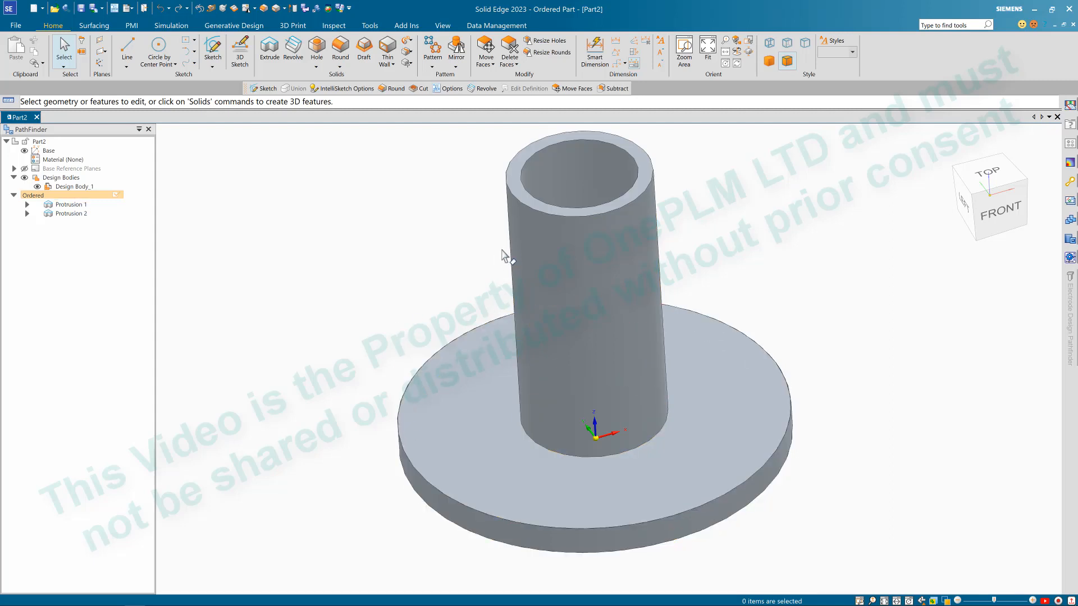
{"action": "mouse_move", "coordinate": [549, 332]}
{"action": "middle_mouse_down"}
{"action": "mouse_move", "coordinate": [559, 306]}
{"action": "mouse_move", "coordinate": [563, 318]}
{"action": "mouse_move", "coordinate": [542, 300]}
{"action": "mouse_move", "coordinate": [541, 327]}
{"action": "middle_mouse_up"}
{"action": "scroll", "coordinate": [539, 319], "scroll_direction": "down", "scroll_amount": 3}
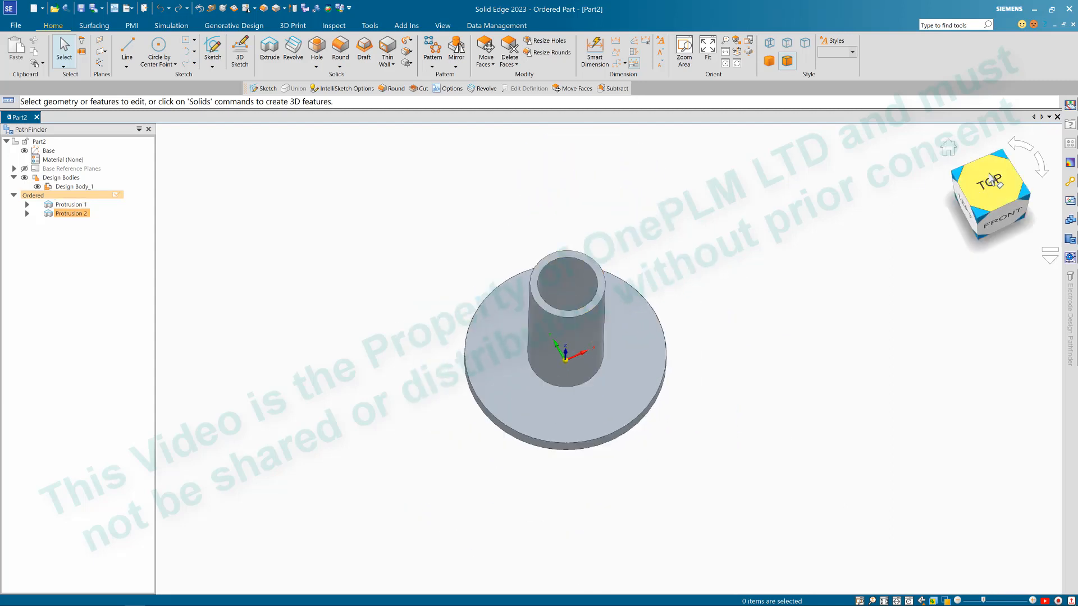
Step: Sketch a vertical symmetric line about 9 mm long on the tube's top face, centred on the outer circle's leftmost point
{"action": "left_click", "coordinate": [990, 190]}
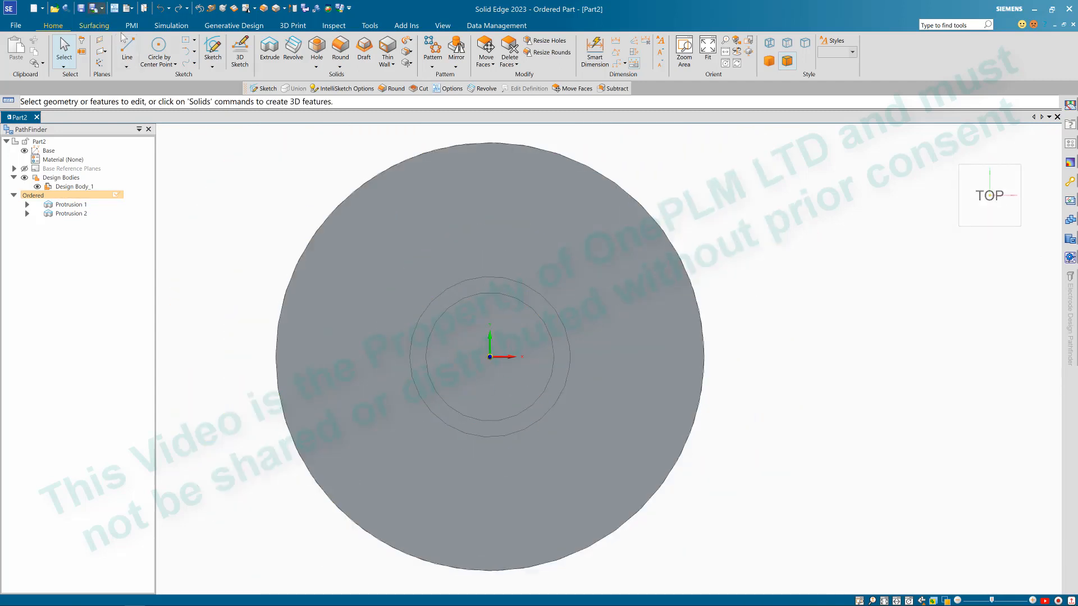
{"action": "left_click", "coordinate": [126, 49]}
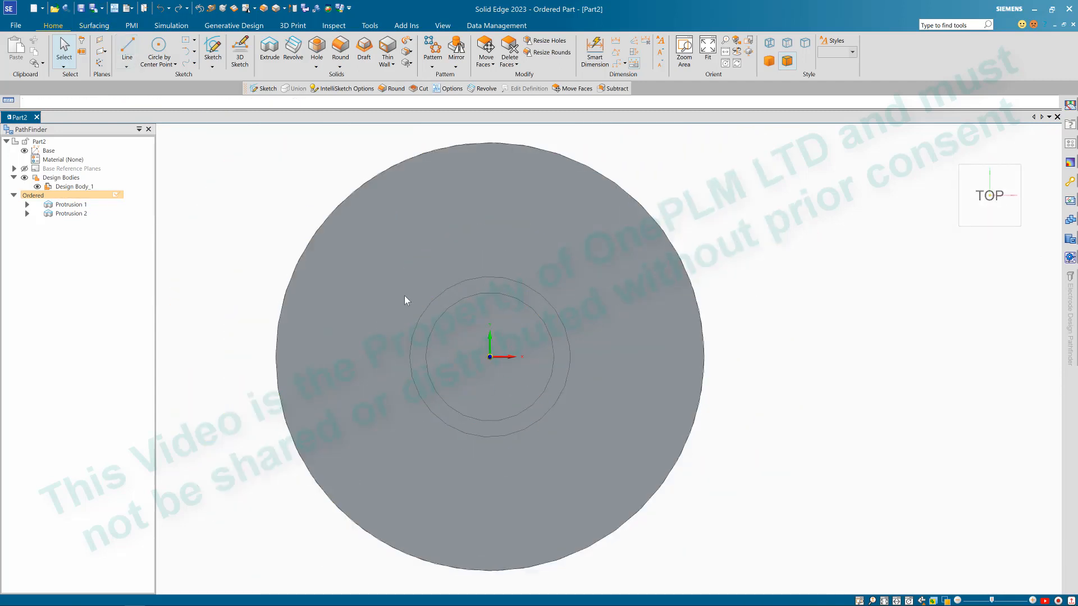
{"action": "left_click", "coordinate": [436, 306]}
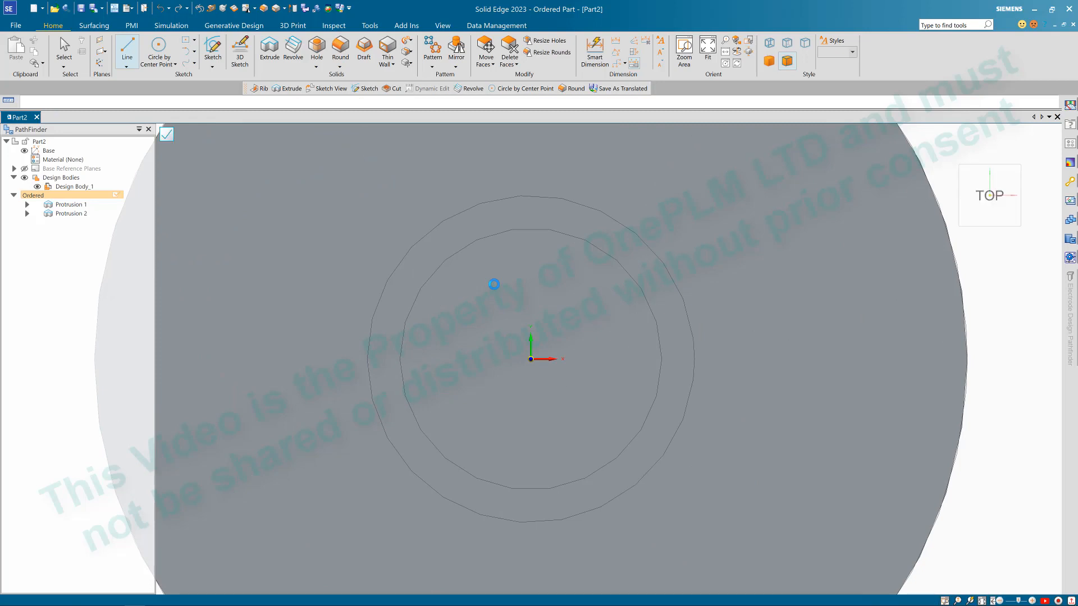
{"action": "scroll", "coordinate": [494, 285], "scroll_direction": "down", "scroll_amount": 3}
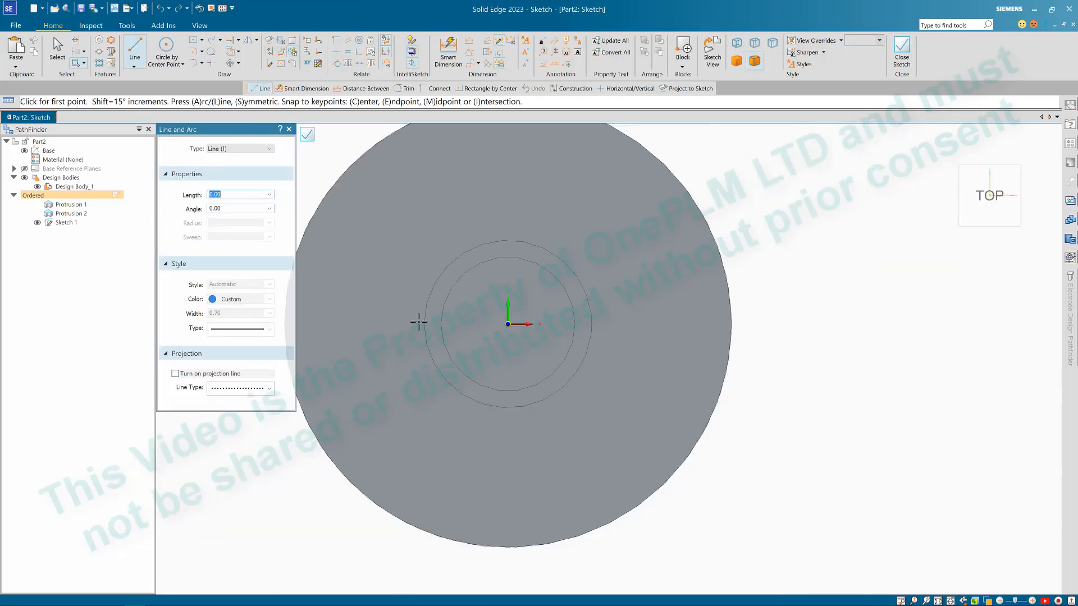
{"action": "left_click", "coordinate": [424, 324]}
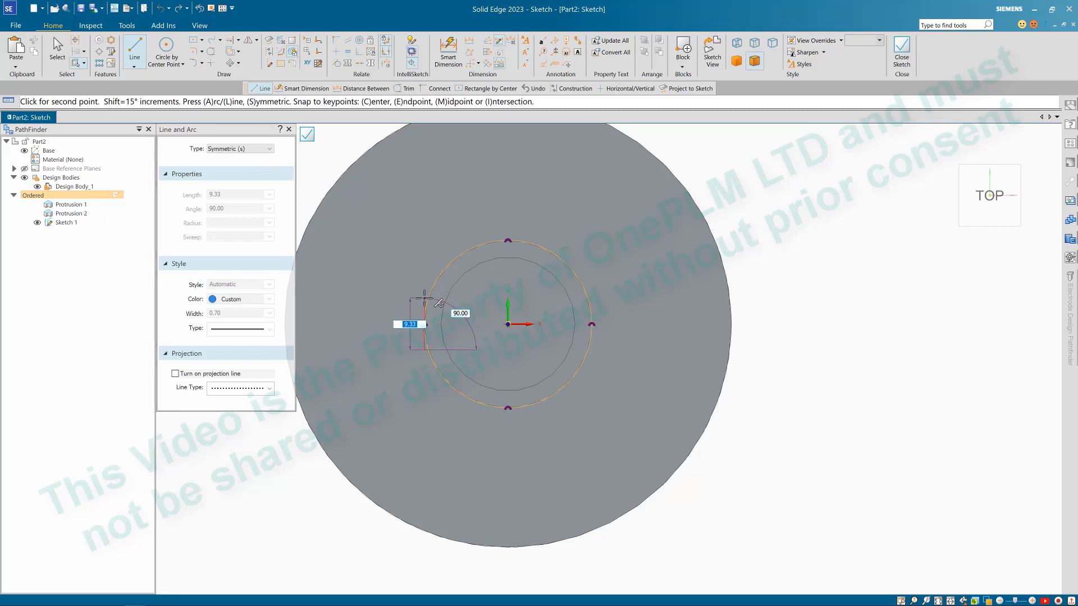
{"action": "left_click", "coordinate": [424, 297]}
{"action": "right_click", "coordinate": [387, 298]}
{"action": "scroll", "coordinate": [426, 315], "scroll_direction": "up", "scroll_amount": 6}
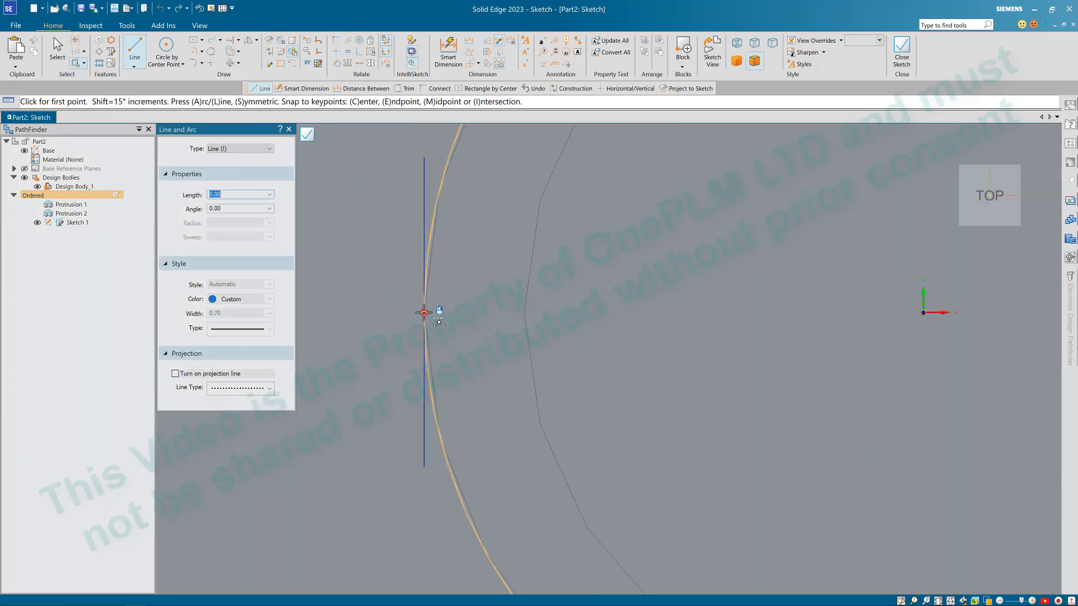
{"action": "scroll", "coordinate": [424, 312], "scroll_direction": "down", "scroll_amount": 8}
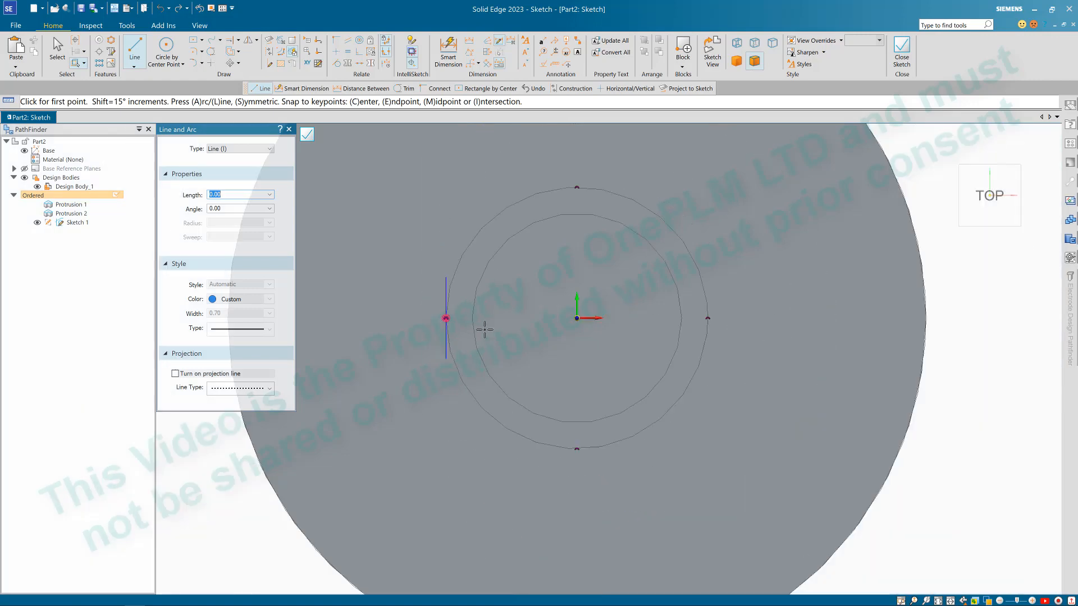
Step: Delete the vertical line from the sketch on the tube's top face and close the empty sketch
{"action": "key", "text": "Escape"}
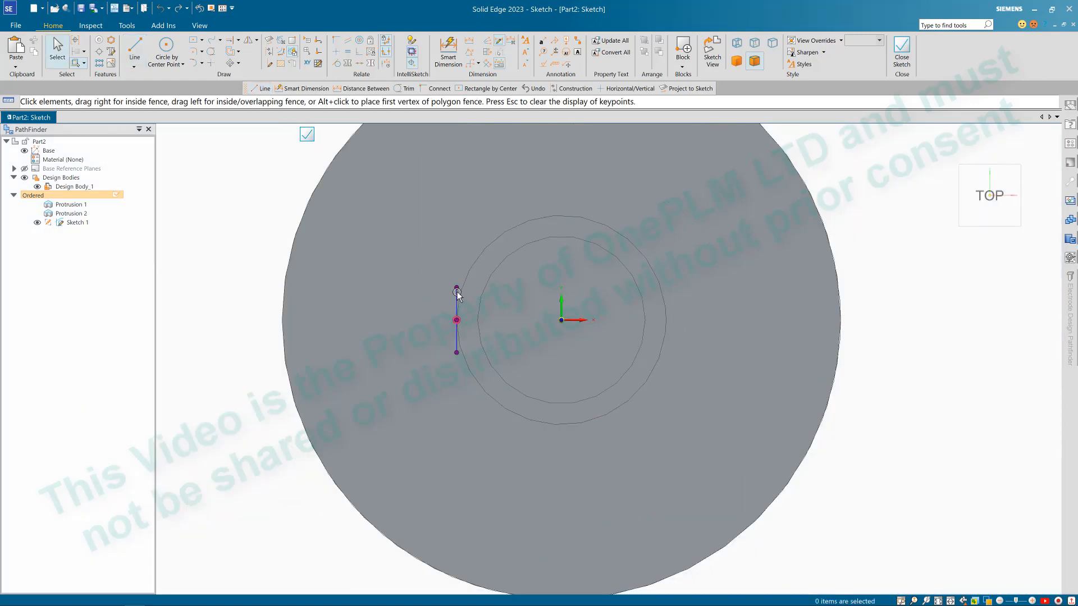
{"action": "left_click", "coordinate": [459, 296]}
{"action": "key", "text": "Delete"}
{"action": "middle_click_drag", "start_coordinate": [507, 346], "coordinate": [506, 312]}
{"action": "scroll", "coordinate": [505, 313], "scroll_direction": "down", "scroll_amount": 4}
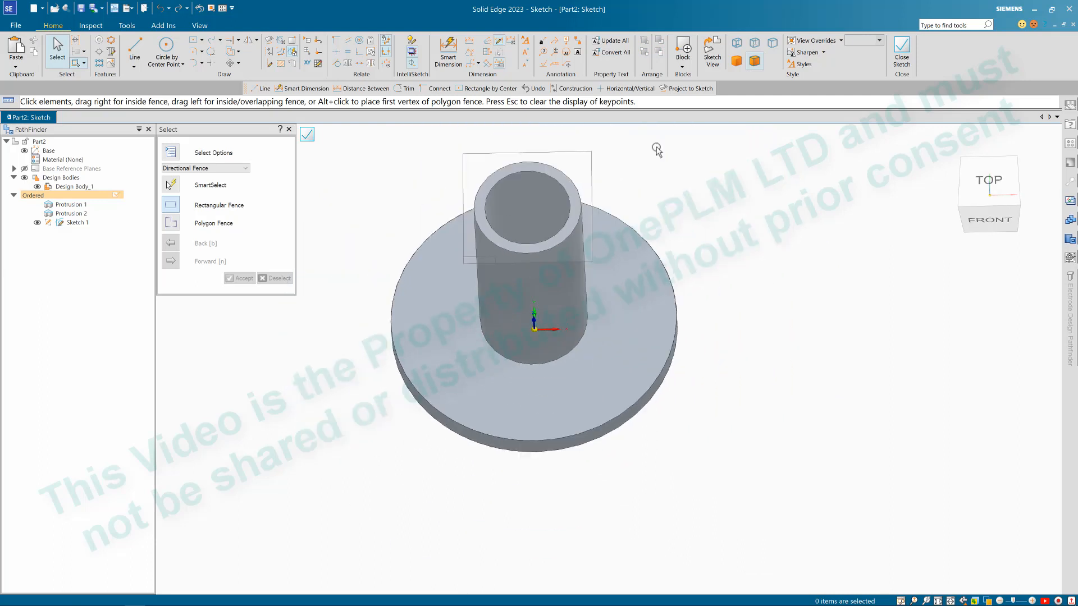
{"action": "left_click", "coordinate": [897, 51]}
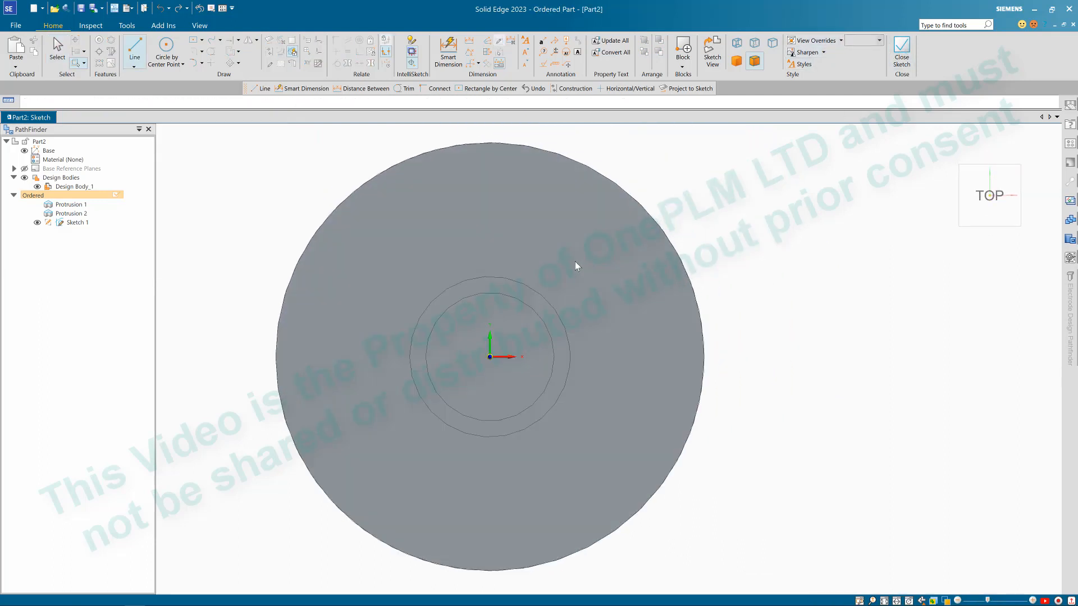
{"action": "left_click", "coordinate": [273, 144]}
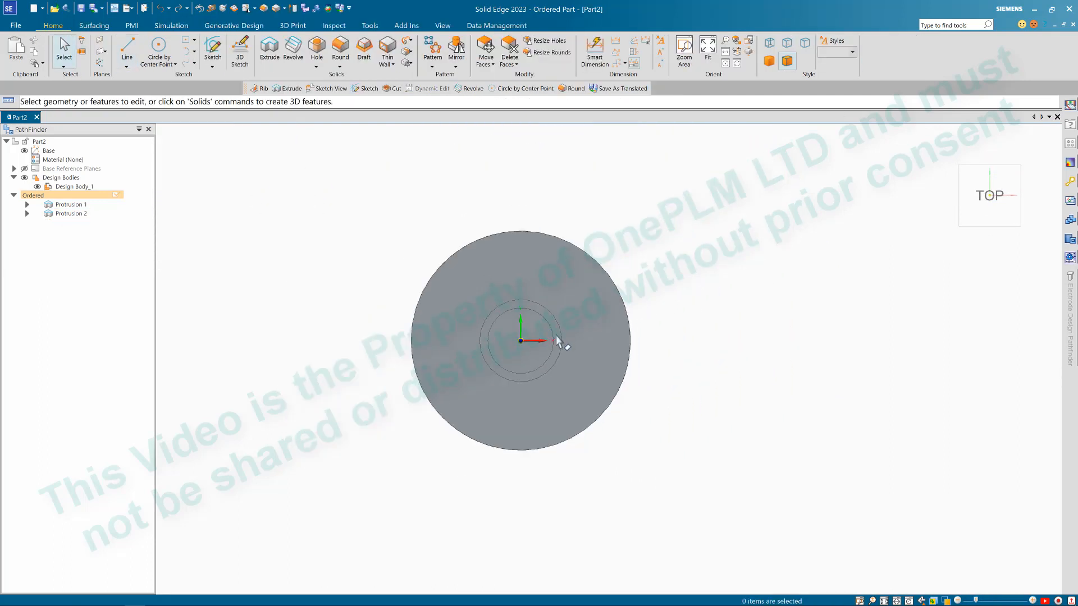
Step: Add a new part body to the model, keeping the proposed body names
{"action": "scroll", "coordinate": [538, 353], "scroll_direction": "up", "scroll_amount": 3}
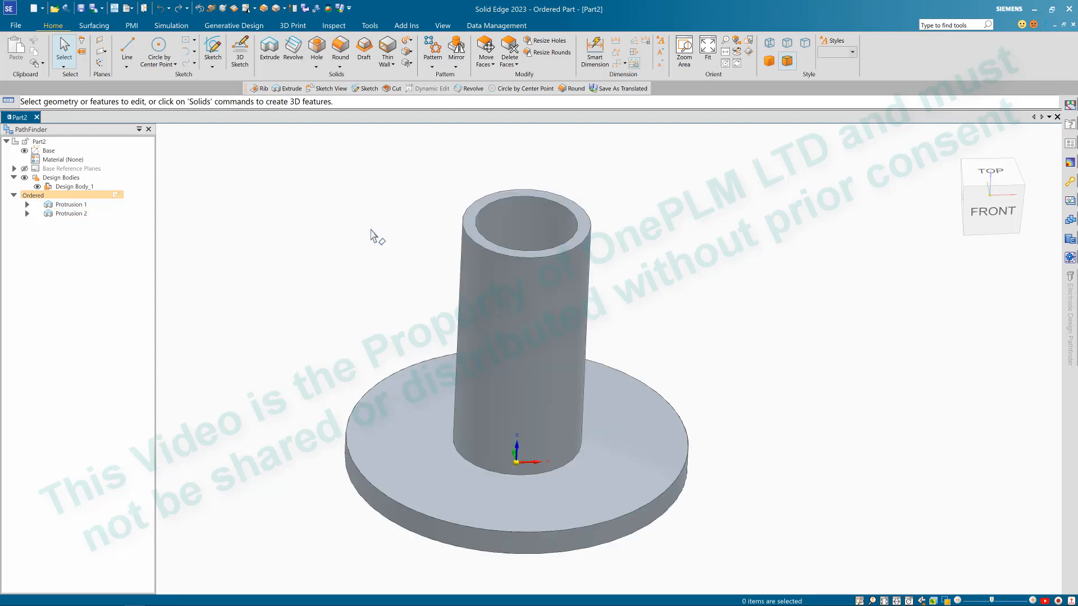
{"action": "left_click", "coordinate": [411, 65]}
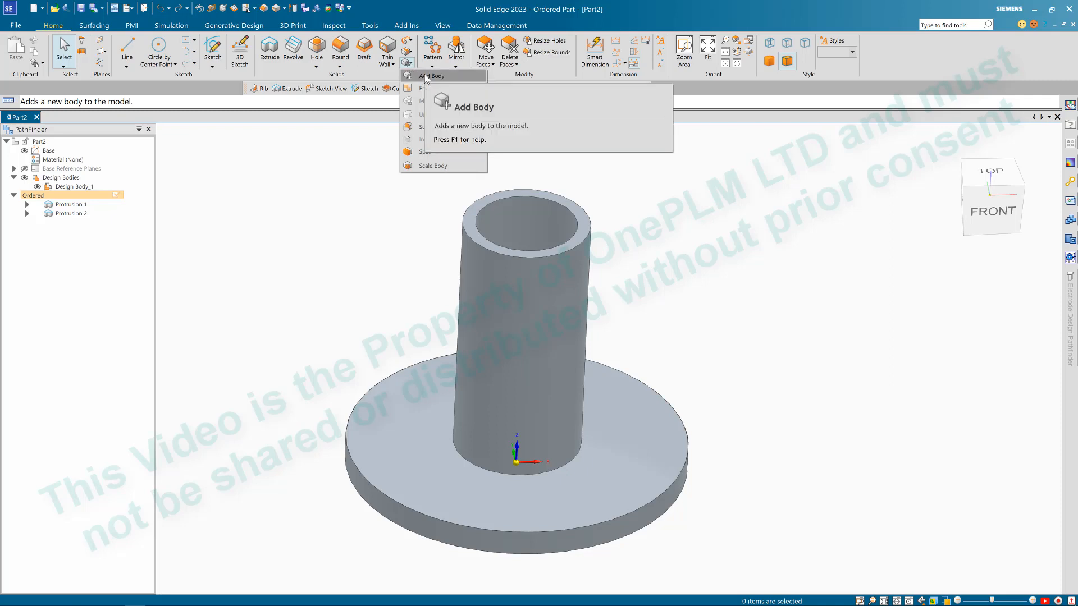
{"action": "left_click", "coordinate": [426, 77]}
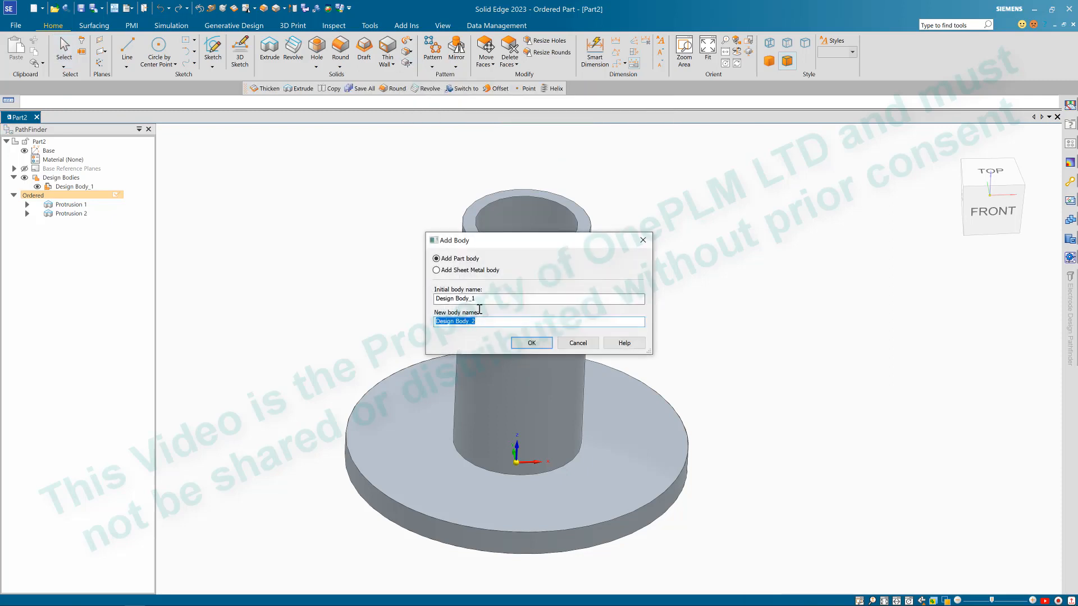
{"action": "left_click", "coordinate": [532, 343]}
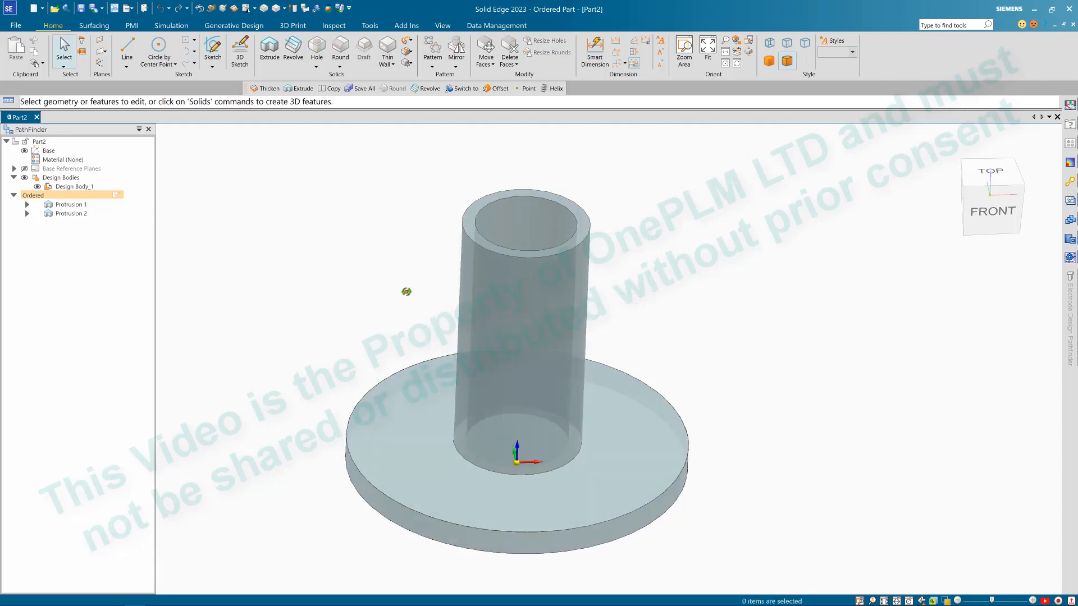
Step: Start an Extrude for the new body with its profile sketch on the Front (xz) reference plane, using the Line tool
{"action": "scroll", "coordinate": [387, 298], "scroll_direction": "down", "scroll_amount": 2}
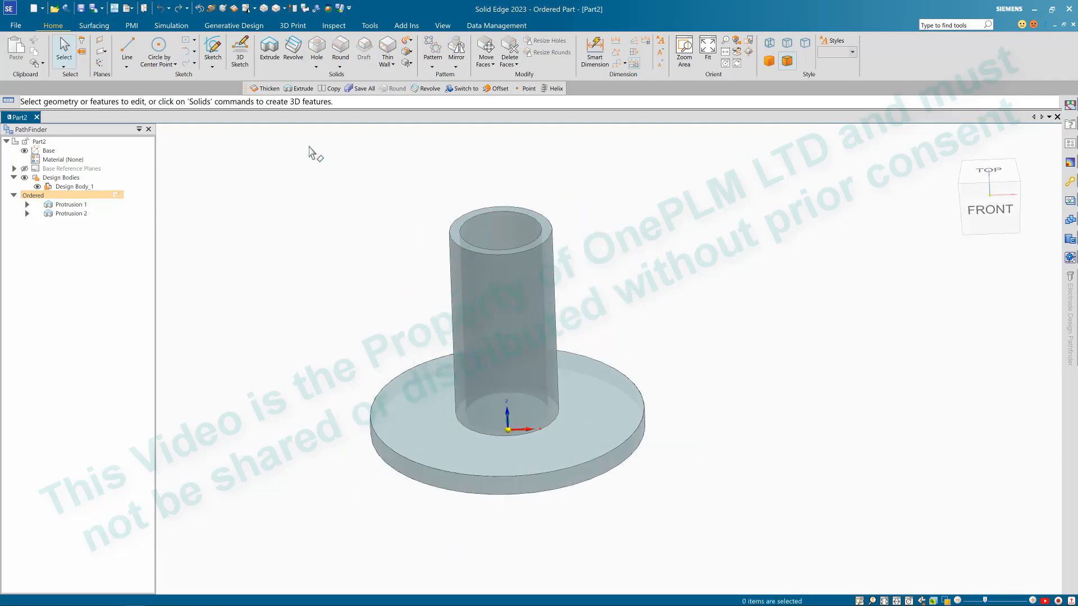
{"action": "left_click", "coordinate": [270, 48]}
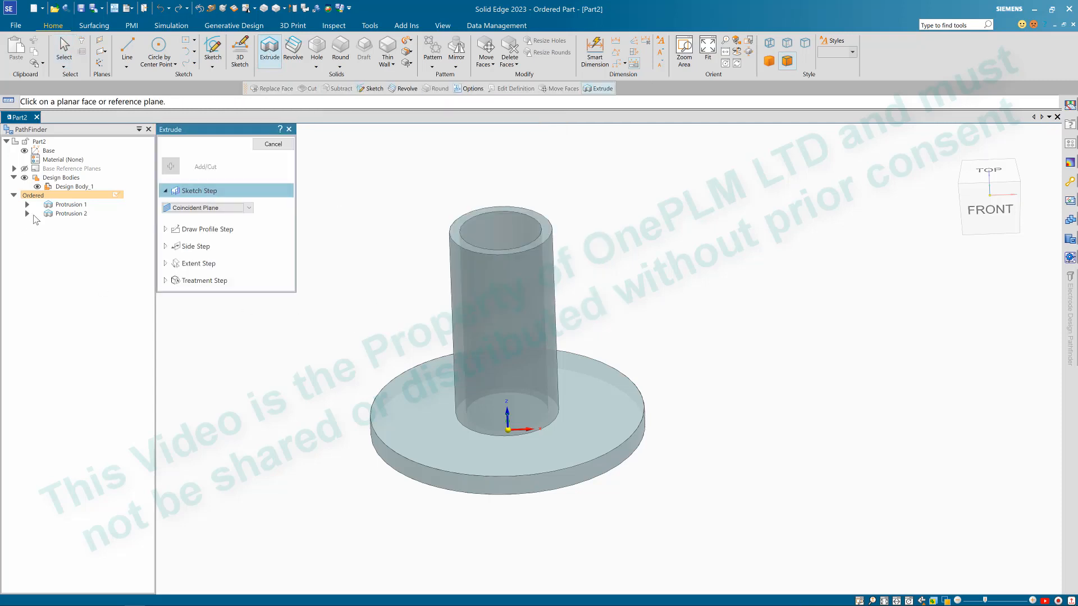
{"action": "left_click", "coordinate": [13, 169]}
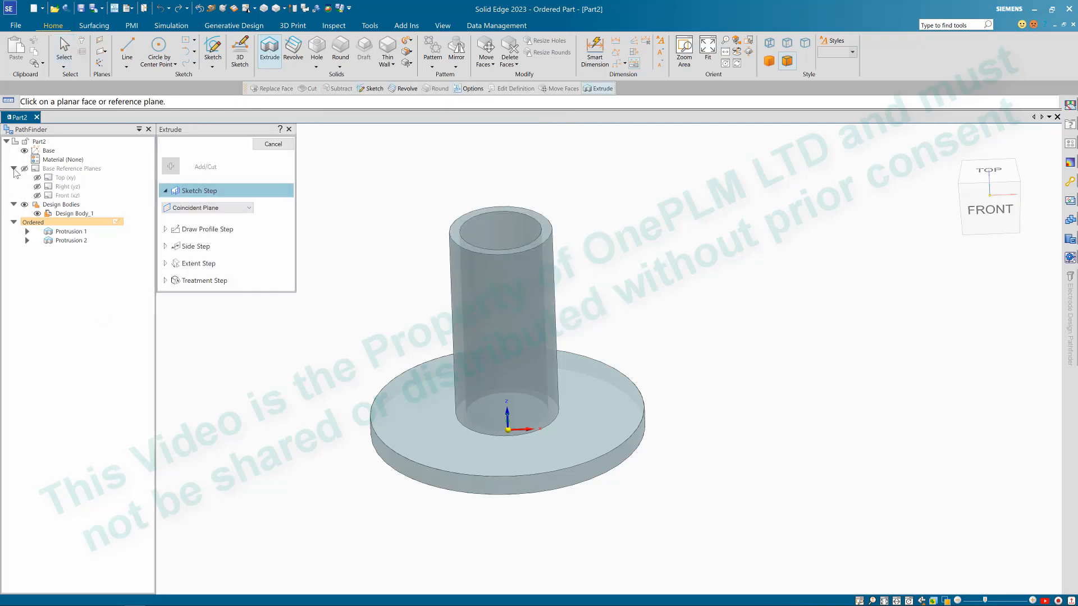
{"action": "left_click", "coordinate": [67, 196]}
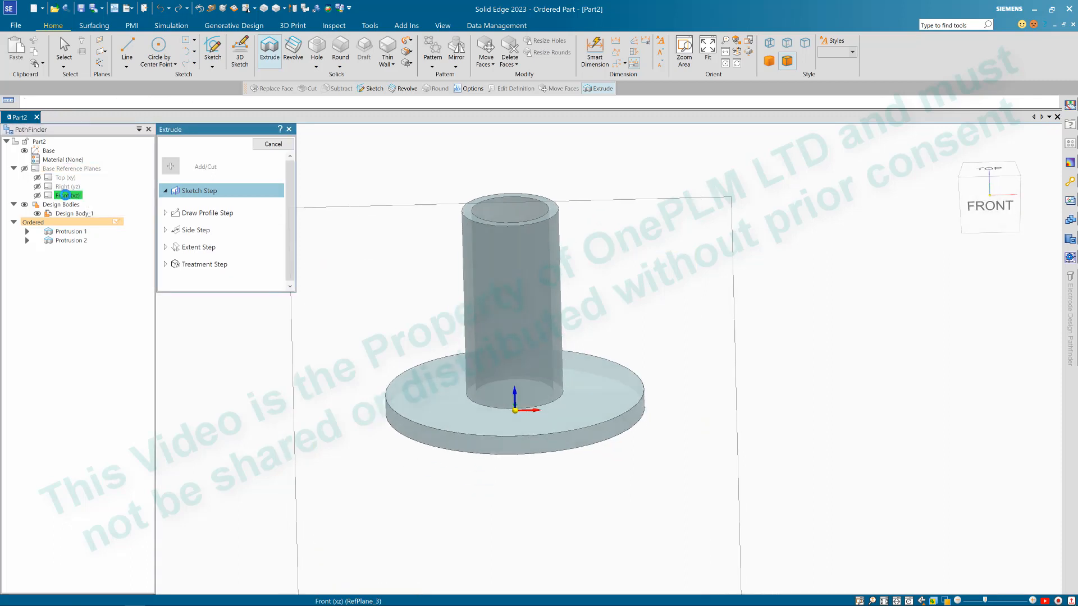
{"action": "key", "text": "l"}
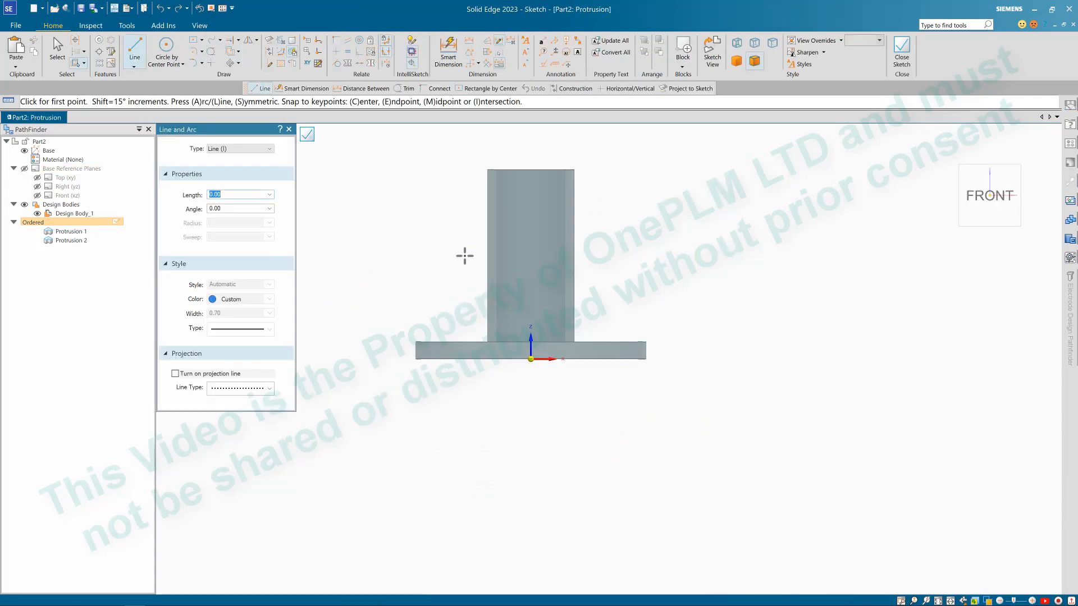
{"action": "scroll", "coordinate": [465, 256], "scroll_direction": "up", "scroll_amount": 2}
{"action": "scroll", "coordinate": [456, 334], "scroll_direction": "down", "scroll_amount": 2}
{"action": "scroll", "coordinate": [442, 242], "scroll_direction": "up", "scroll_amount": 2}
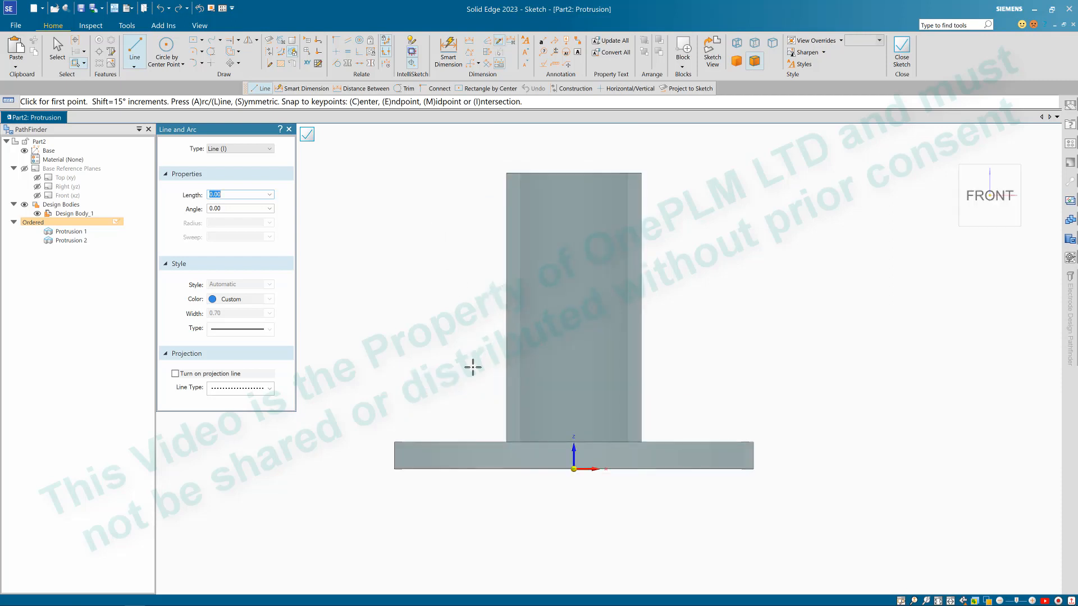
Step: Draw a closed four-sided rib profile from the tube's left side to the flange rim, about 37 mm high inside and 22 mm outside
{"action": "left_click", "coordinate": [506, 443]}
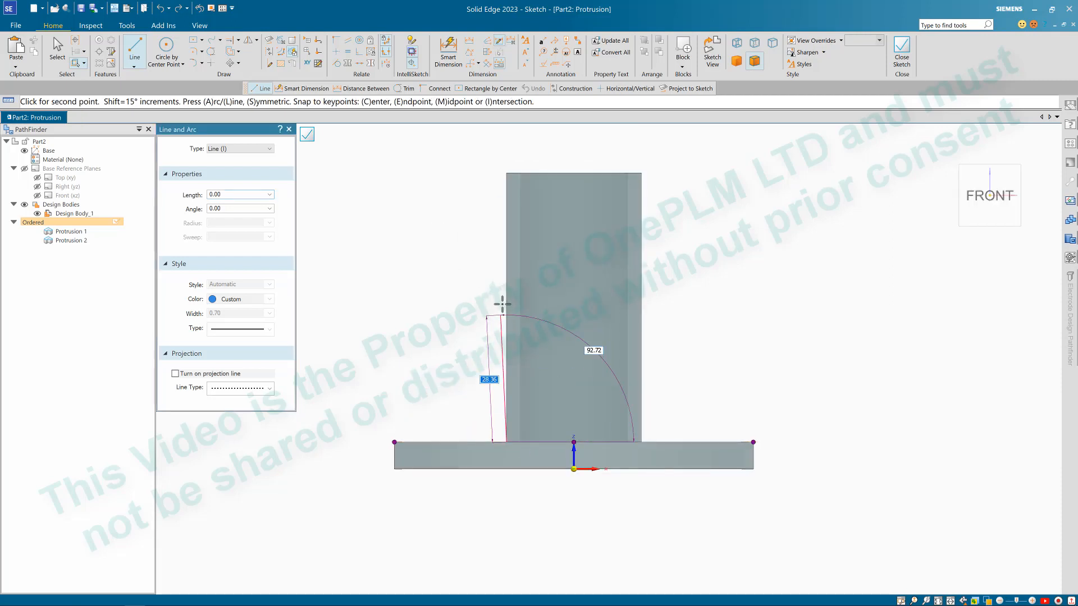
{"action": "left_click", "coordinate": [506, 276]}
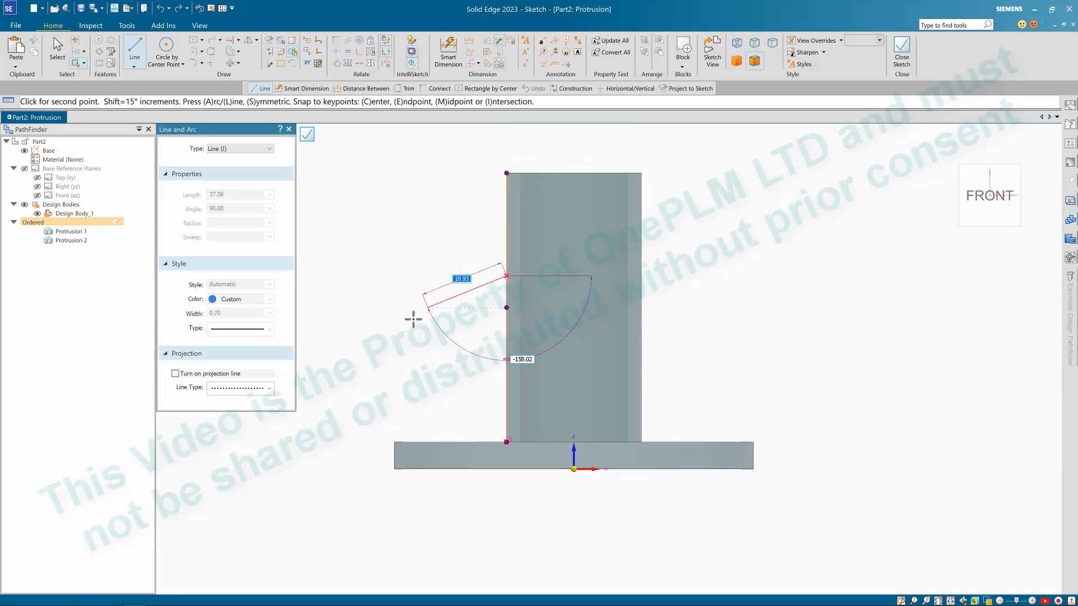
{"action": "left_click", "coordinate": [396, 342]}
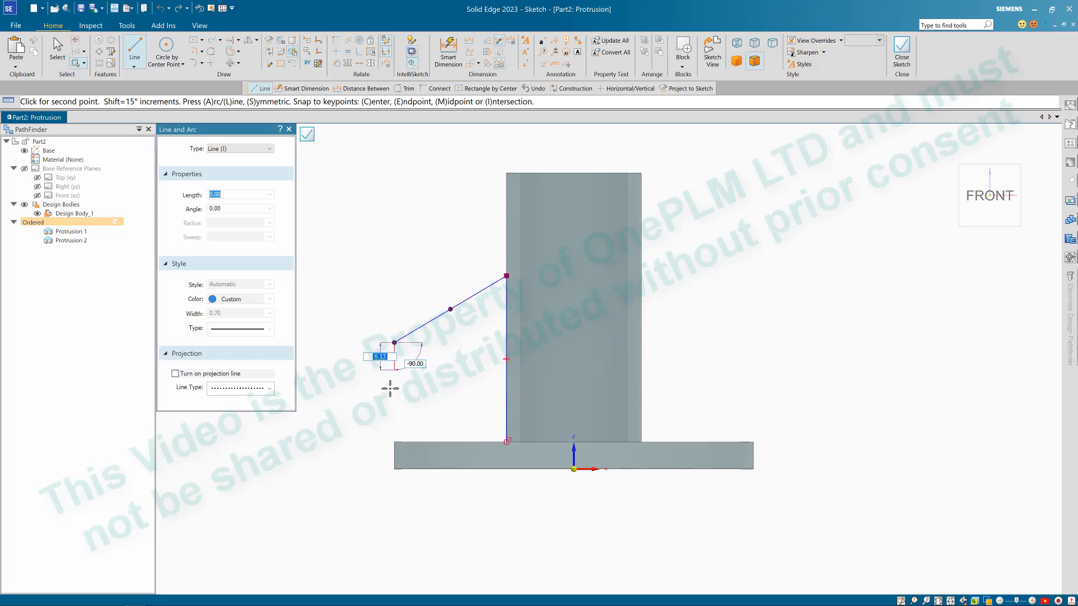
{"action": "left_click", "coordinate": [395, 442]}
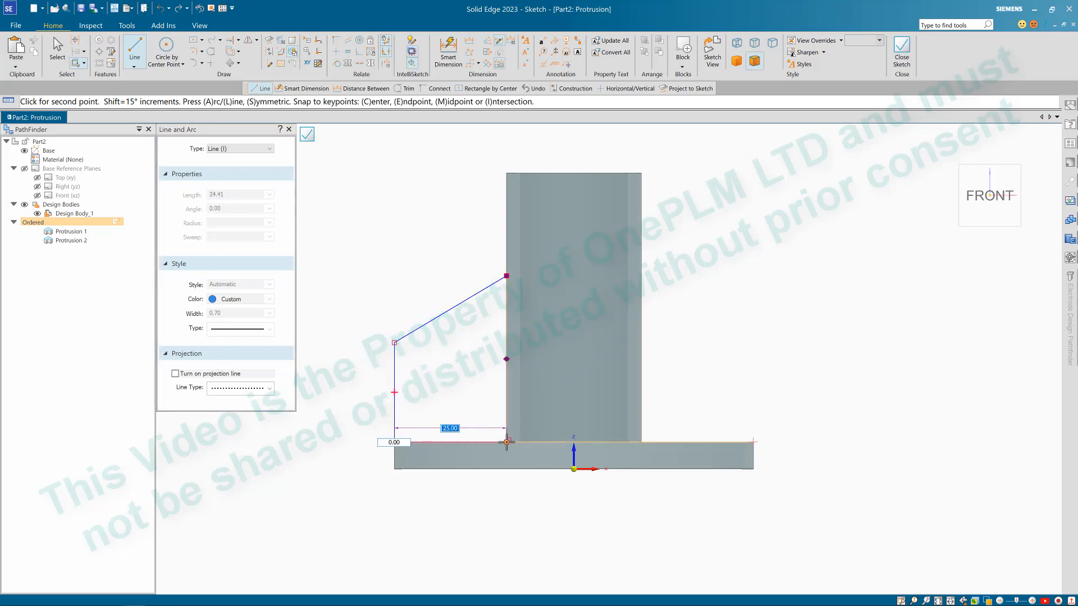
{"action": "left_click", "coordinate": [506, 409]}
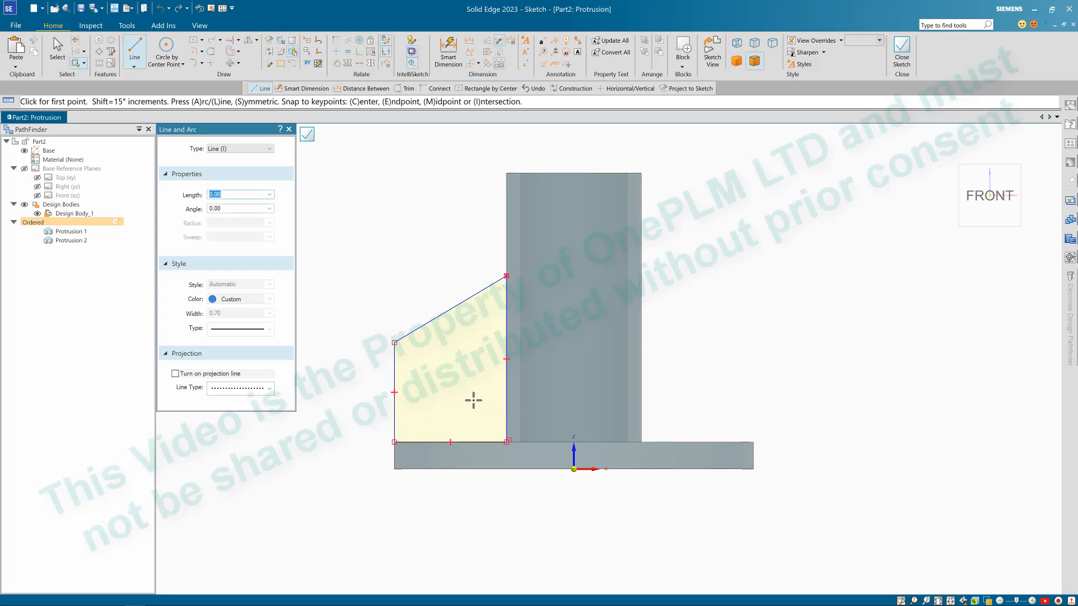
{"action": "key", "text": "Escape"}
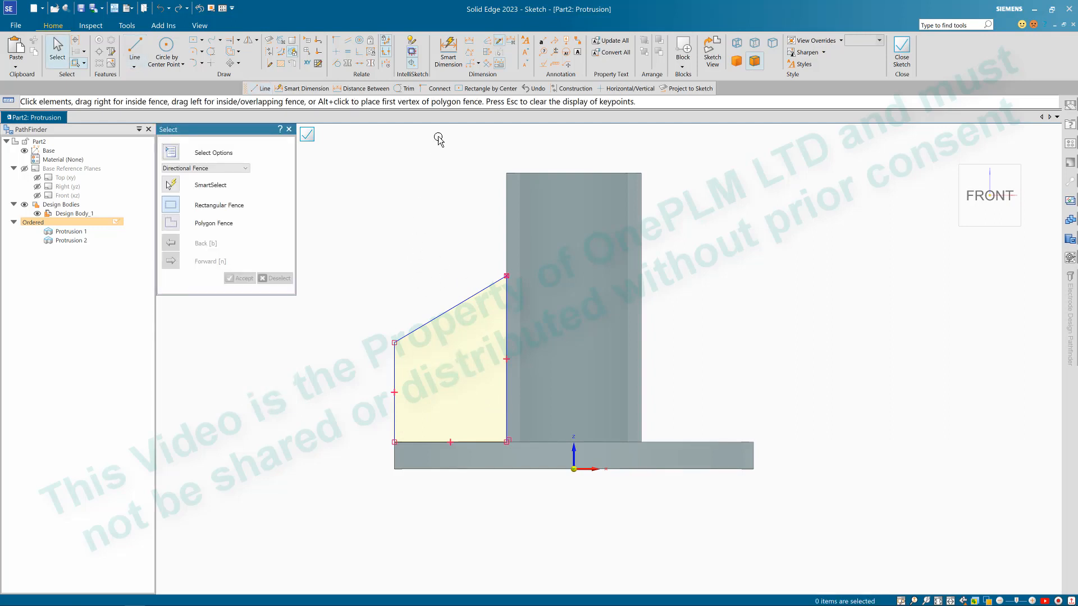
Step: Dimension the rib profile's outer vertical edge to 20 mm and its inner vertical edge along the tube to 35 mm
{"action": "left_click", "coordinate": [448, 51]}
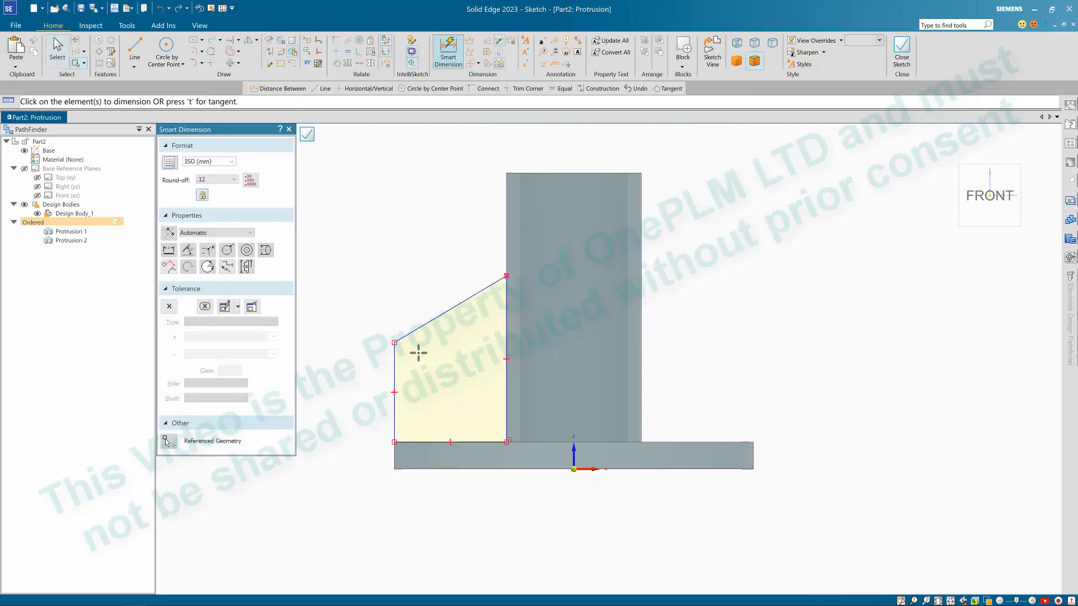
{"action": "left_click", "coordinate": [394, 370]}
{"action": "left_click", "coordinate": [365, 373]}
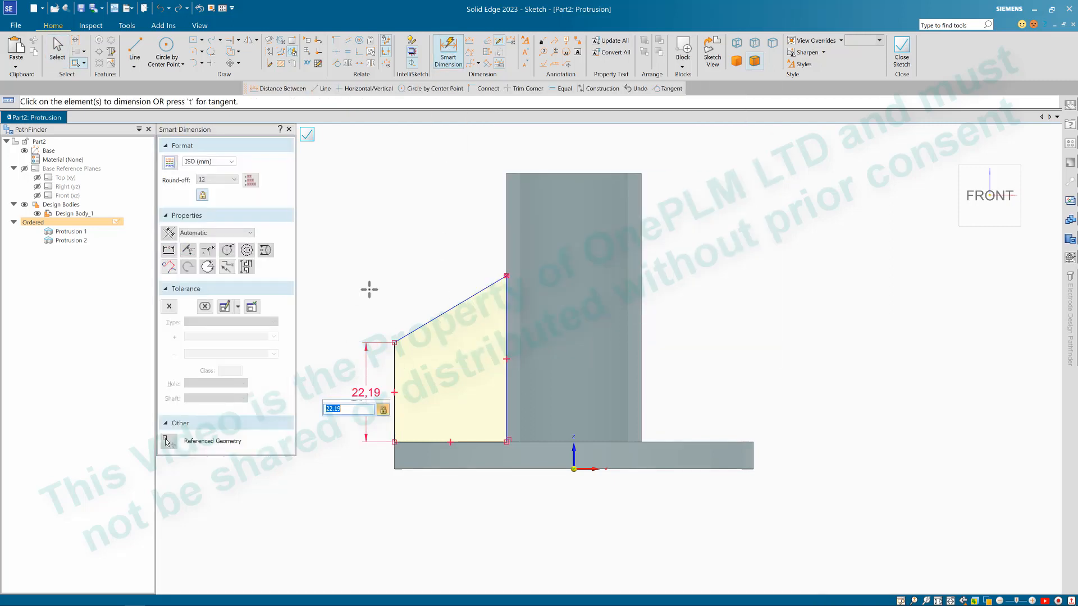
{"action": "type", "text": "20"}
{"action": "key", "text": "Return"}
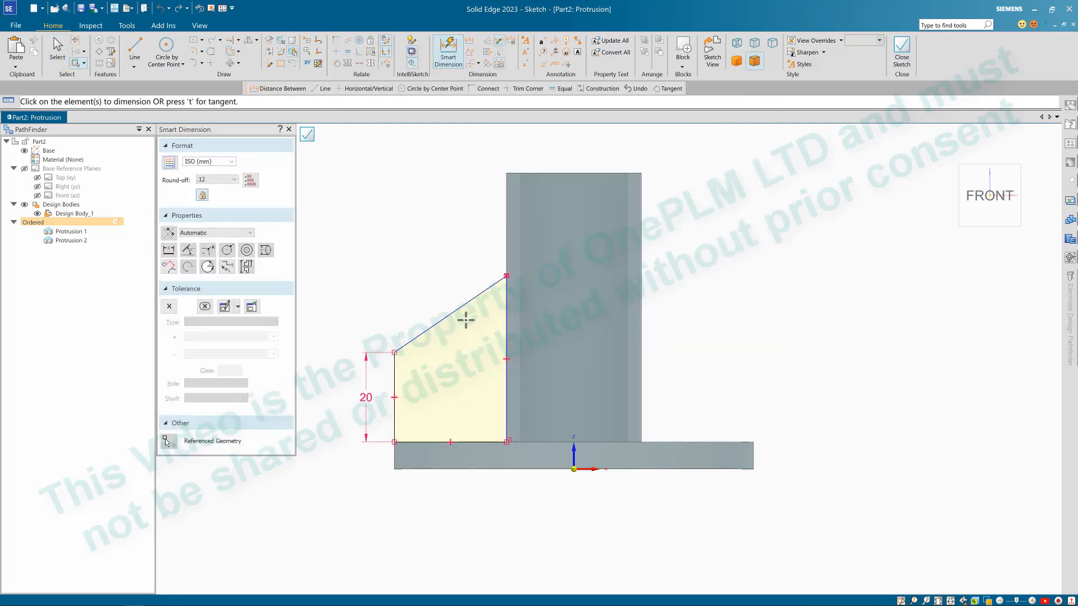
{"action": "left_click", "coordinate": [505, 318]}
{"action": "left_click", "coordinate": [555, 331]}
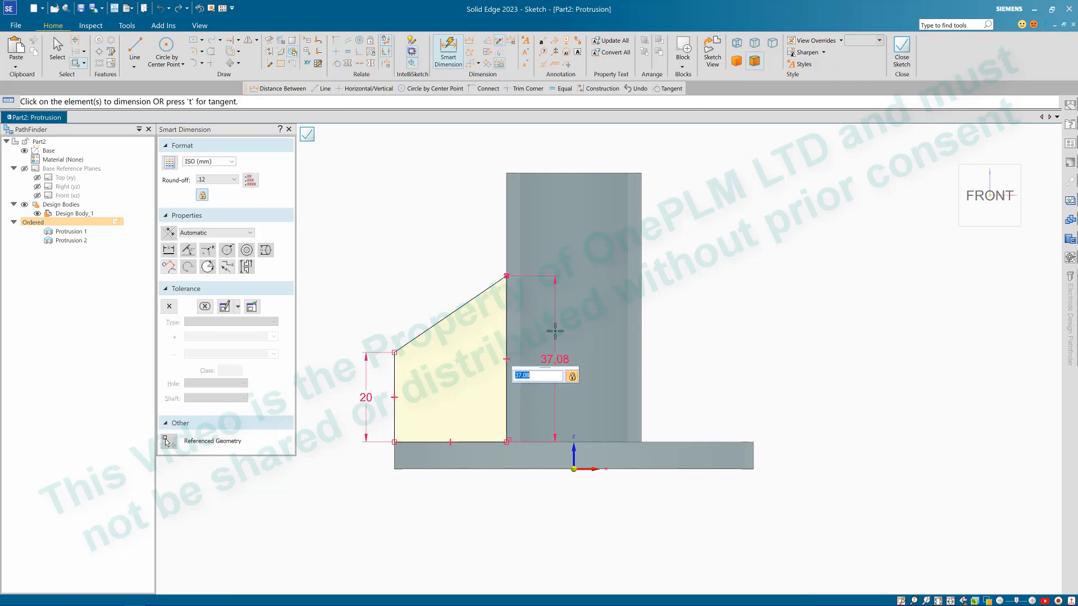
{"action": "key", "text": "Return"}
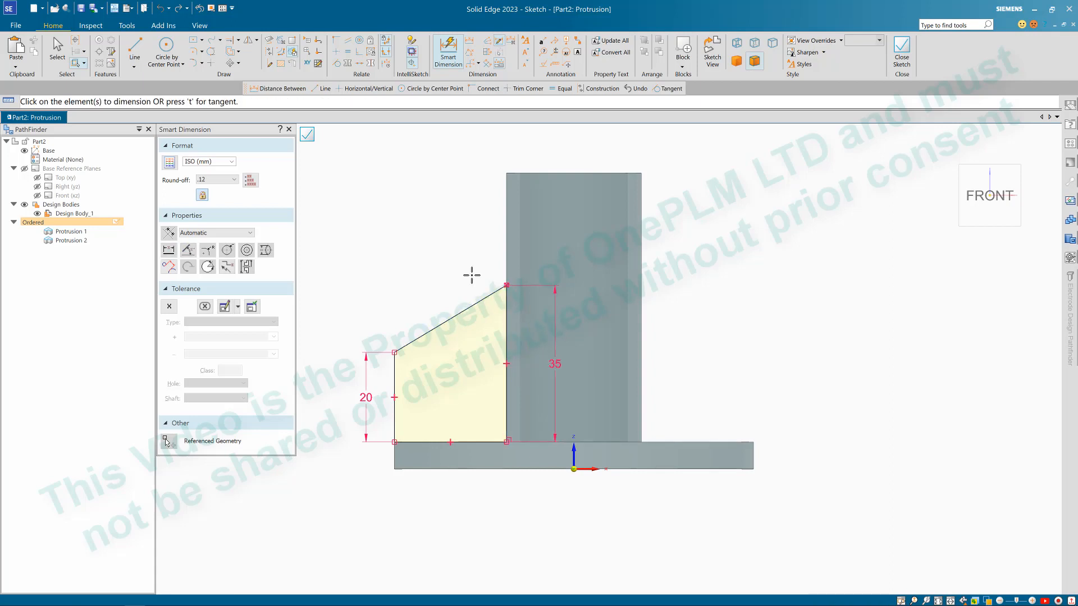
Step: Close the rib sketch and extrude it symmetrically to a total thickness of 6 mm, finishing the Extrude command
{"action": "key", "text": "Escape"}
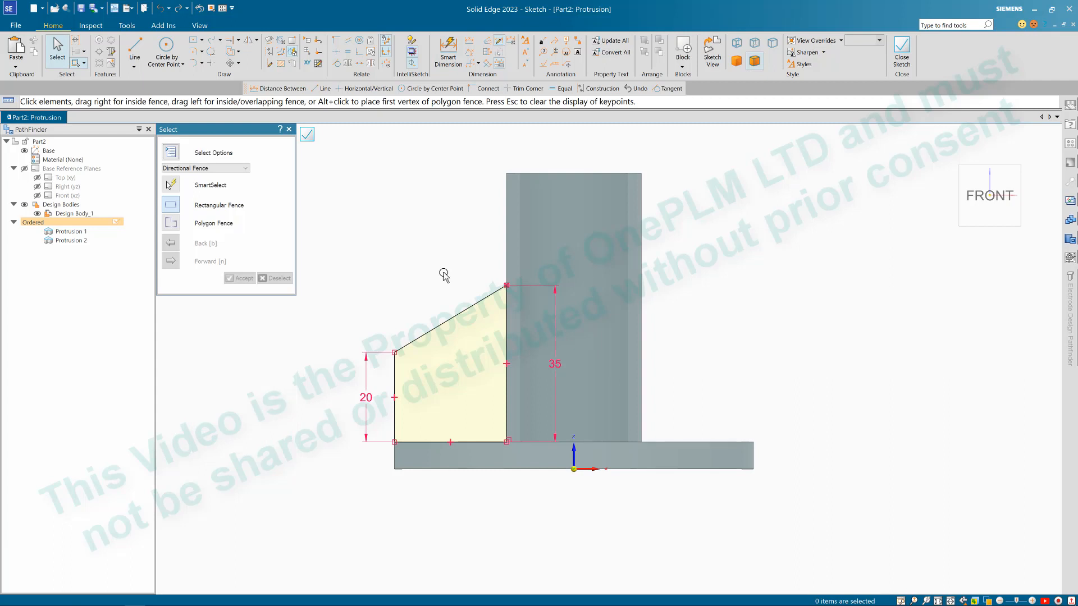
{"action": "left_click", "coordinate": [902, 50]}
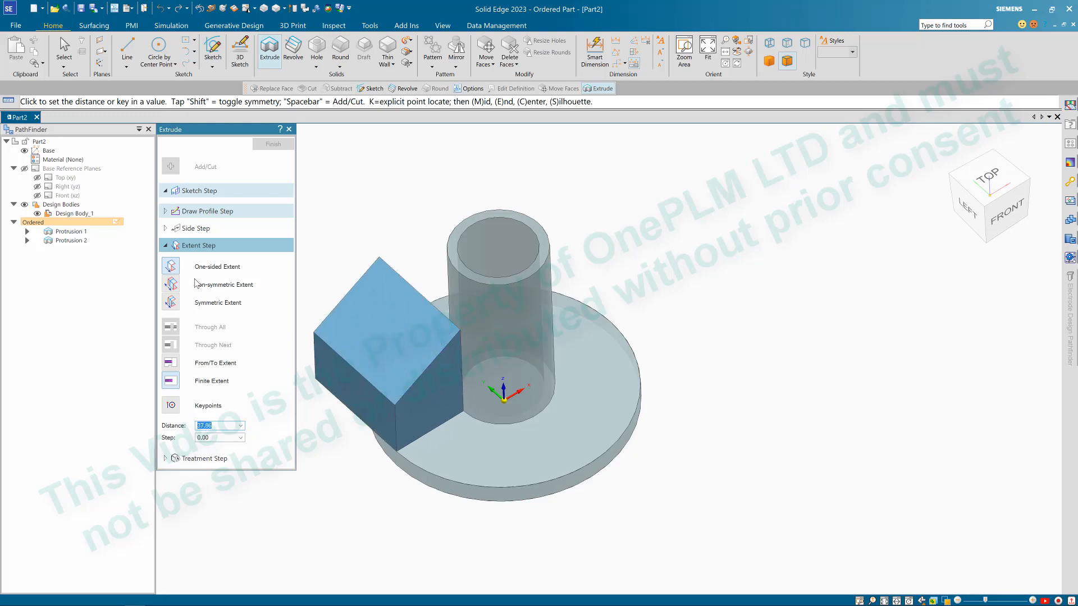
{"action": "left_click", "coordinate": [172, 302]}
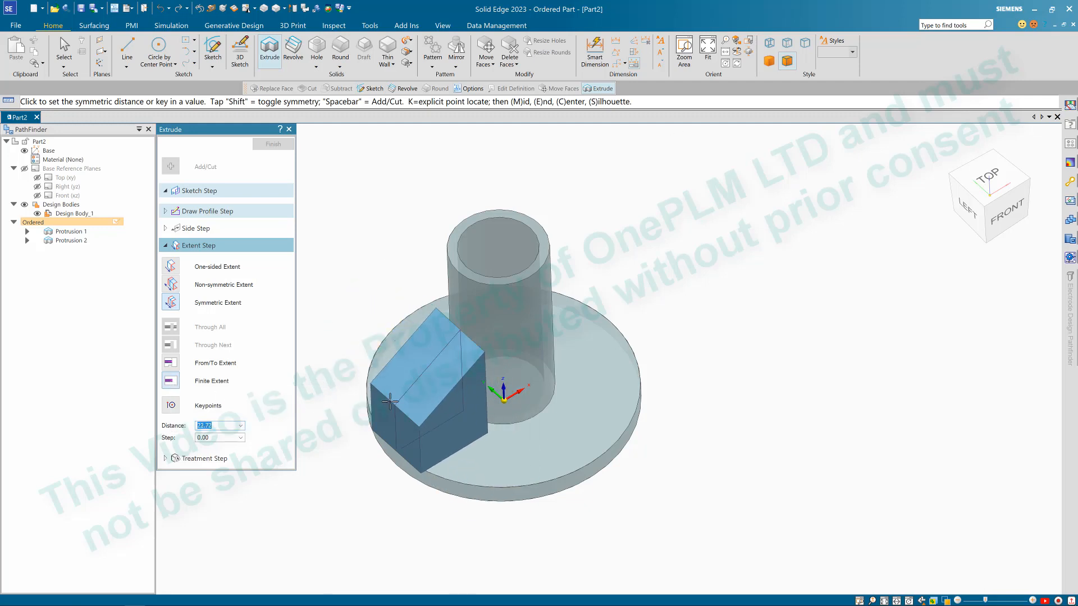
{"action": "type", "text": "6"}
{"action": "key", "text": "Return"}
{"action": "mouse_move", "coordinate": [408, 341]}
{"action": "middle_mouse_down"}
{"action": "mouse_move", "coordinate": [420, 337]}
{"action": "mouse_move", "coordinate": [414, 328]}
{"action": "middle_mouse_up"}
{"action": "scroll", "coordinate": [377, 289], "scroll_direction": "up", "scroll_amount": 3}
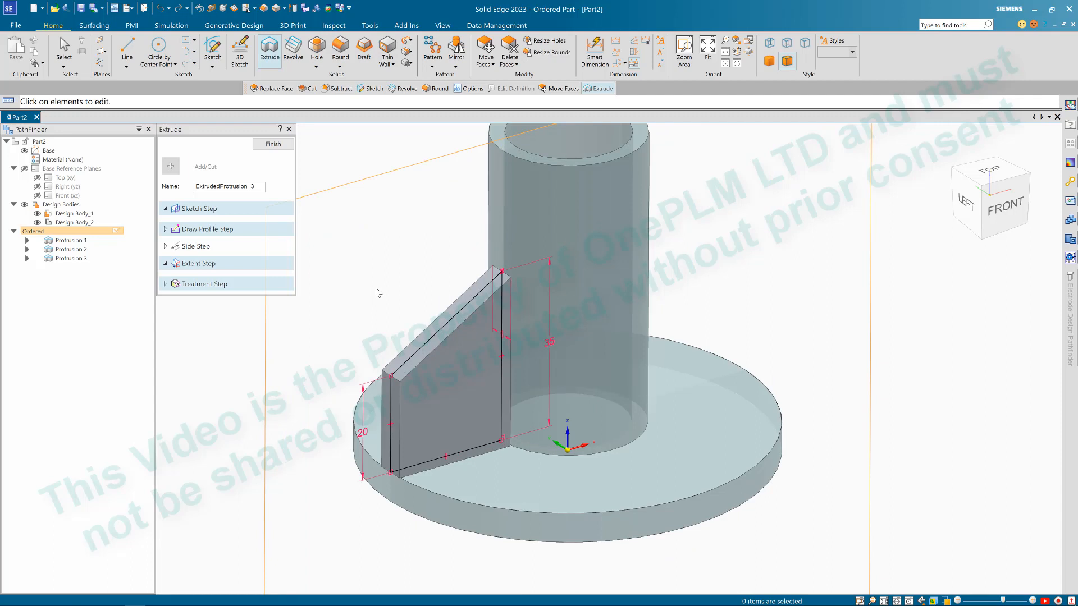
{"action": "scroll", "coordinate": [535, 379], "scroll_direction": "down", "scroll_amount": 5}
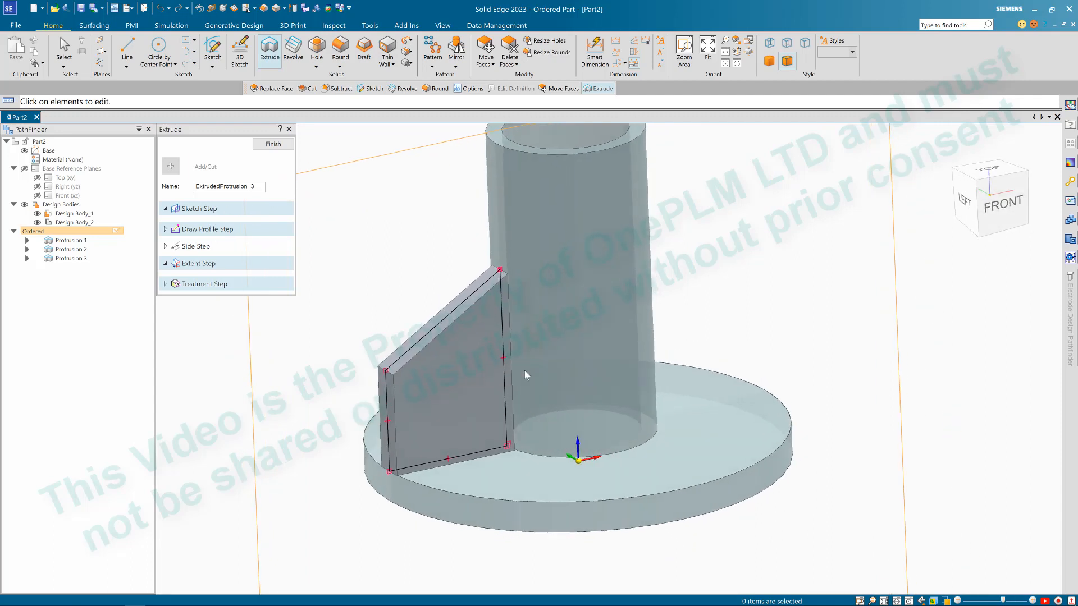
{"action": "scroll", "coordinate": [453, 311], "scroll_direction": "up", "scroll_amount": 2}
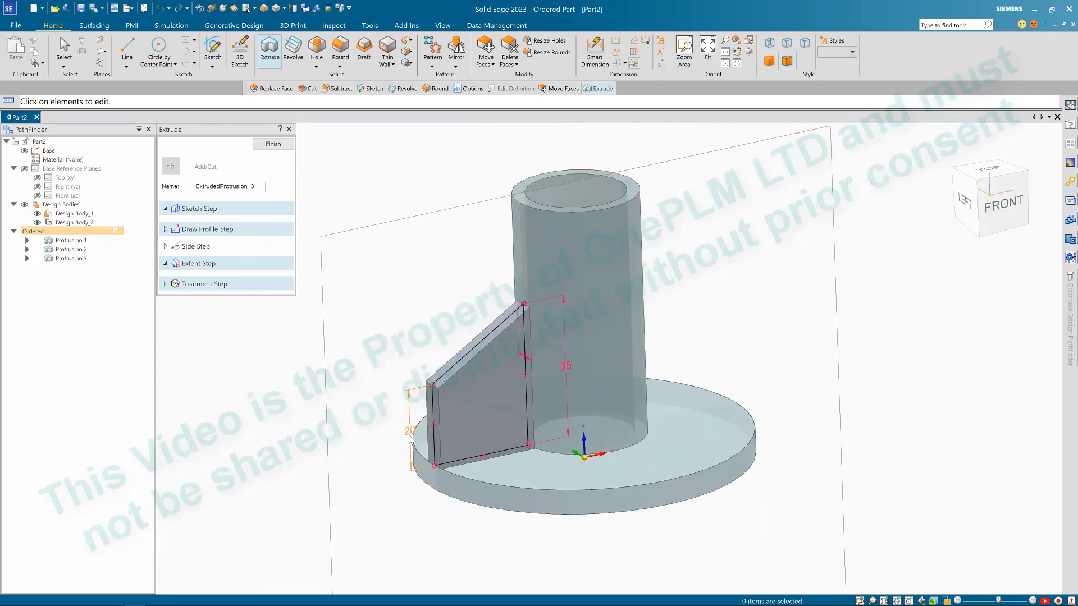
{"action": "left_click", "coordinate": [273, 145]}
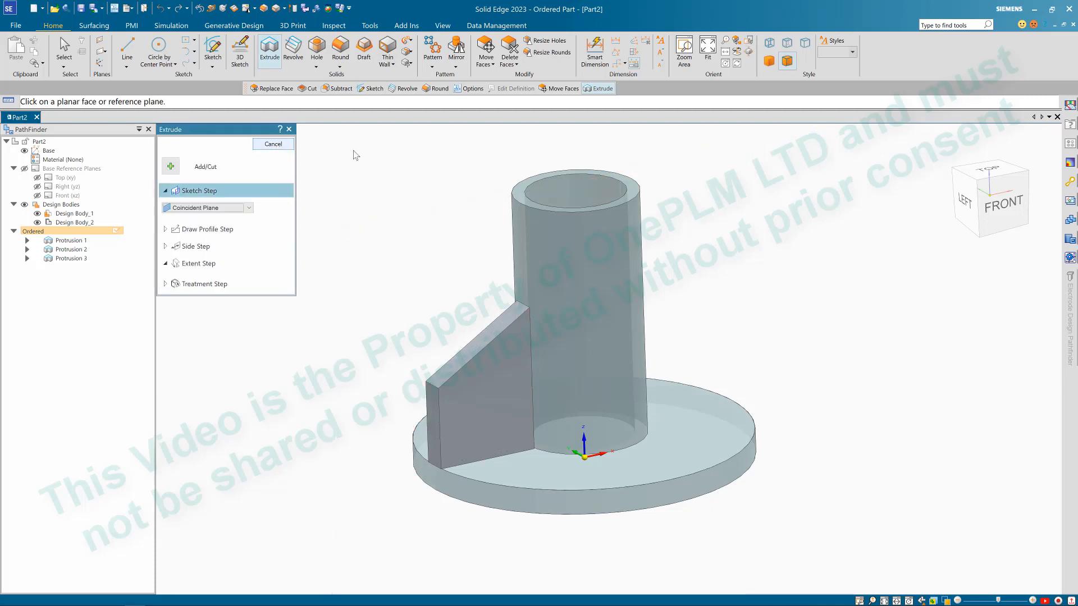
{"action": "left_click", "coordinate": [272, 144]}
Step: Examine how the rib's inner end meets the curved outer surface of the tube
{"action": "middle_click_drag", "start_coordinate": [415, 242], "coordinate": [378, 246]}
{"action": "scroll", "coordinate": [487, 276], "scroll_direction": "up", "scroll_amount": 5}
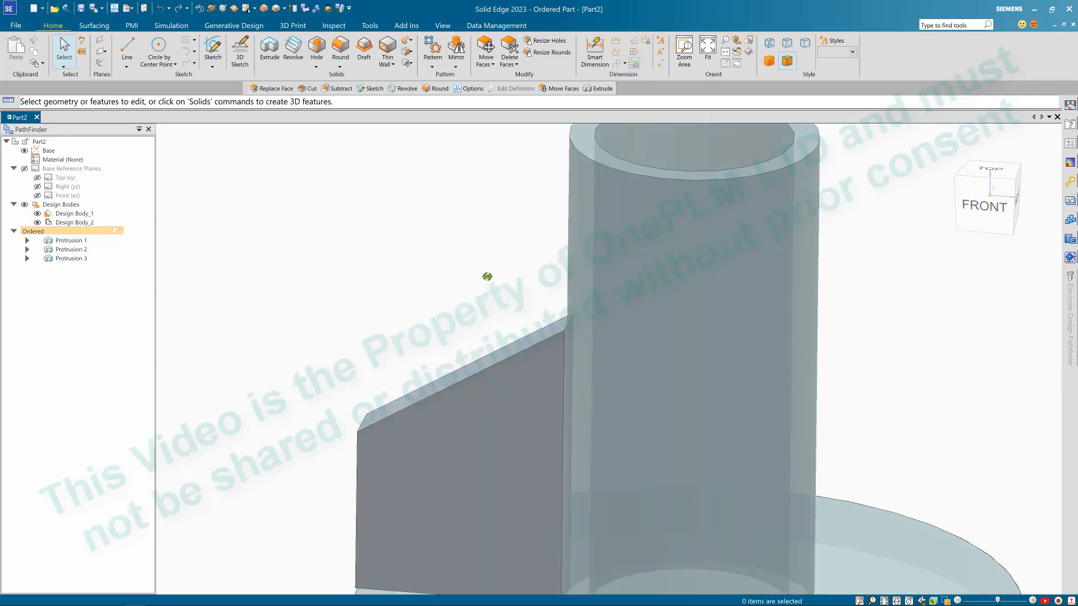
{"action": "middle_click_drag", "start_coordinate": [487, 276], "coordinate": [495, 285]}
{"action": "scroll", "coordinate": [577, 349], "scroll_direction": "up", "scroll_amount": 3}
{"action": "middle_click_drag", "start_coordinate": [577, 349], "coordinate": [556, 342]}
{"action": "scroll", "coordinate": [557, 341], "scroll_direction": "down", "scroll_amount": 6}
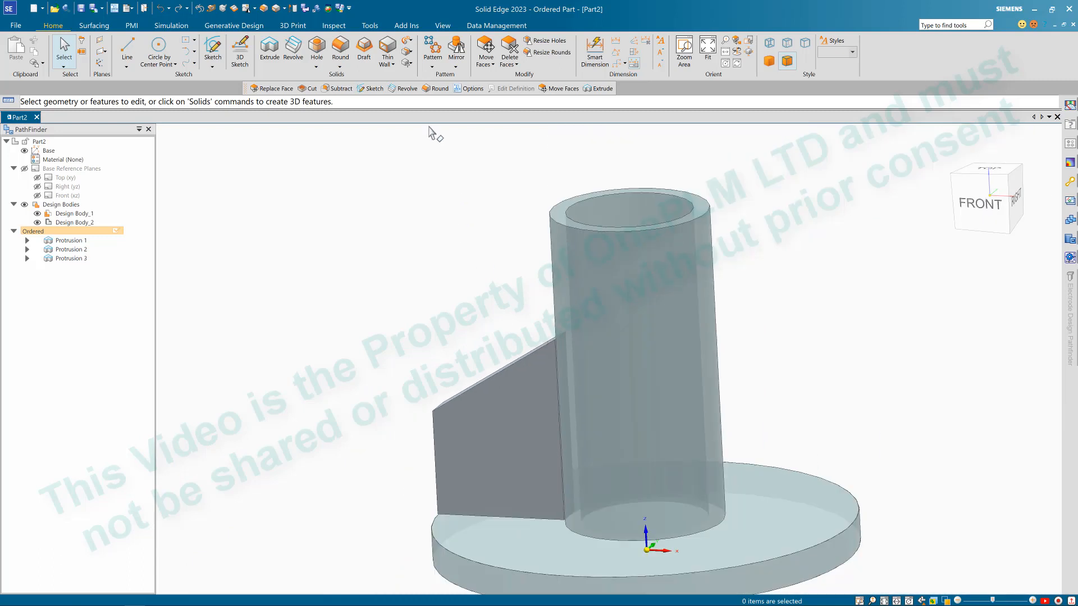
{"action": "left_click", "coordinate": [407, 63]}
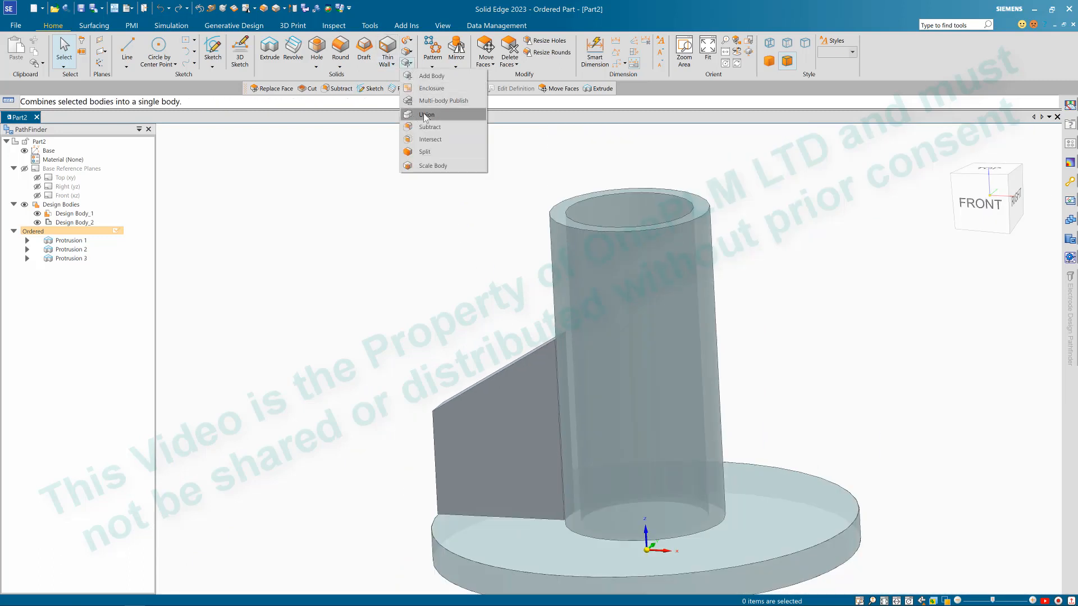
{"action": "left_click", "coordinate": [545, 375]}
{"action": "scroll", "coordinate": [494, 333], "scroll_direction": "down", "scroll_amount": 2}
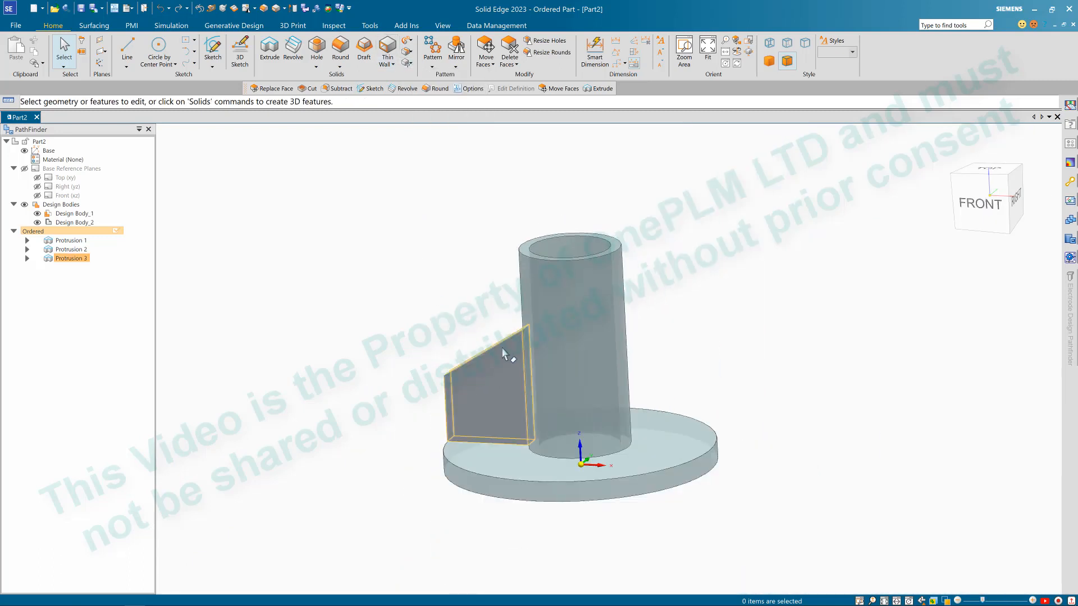
{"action": "scroll", "coordinate": [505, 354], "scroll_direction": "up", "scroll_amount": 3}
{"action": "scroll", "coordinate": [568, 320], "scroll_direction": "down", "scroll_amount": 3}
{"action": "middle_click_drag", "start_coordinate": [568, 320], "coordinate": [497, 288]}
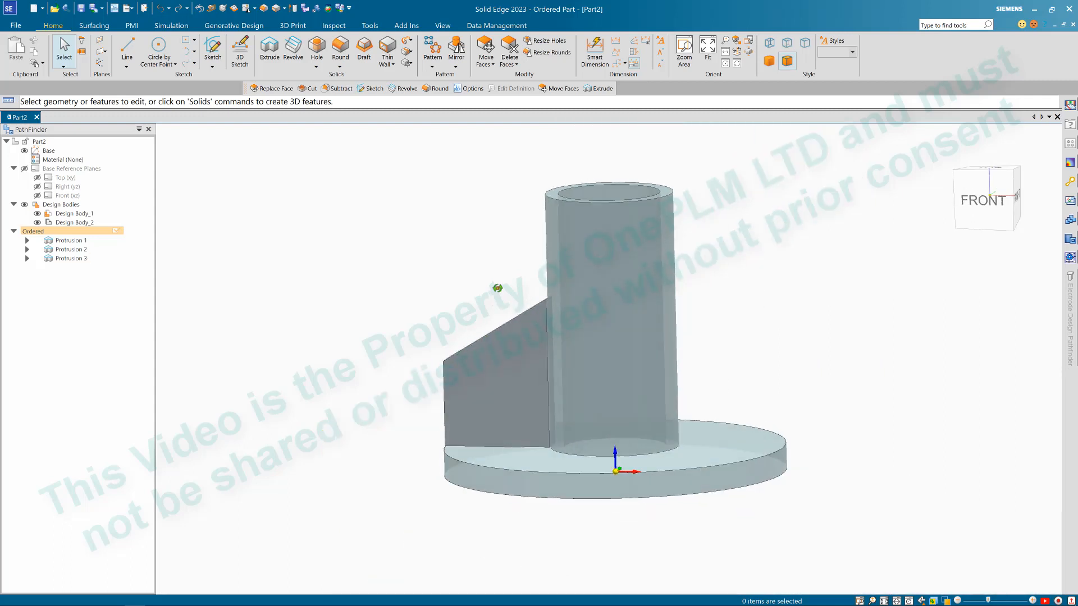
{"action": "scroll", "coordinate": [544, 318], "scroll_direction": "up", "scroll_amount": 4}
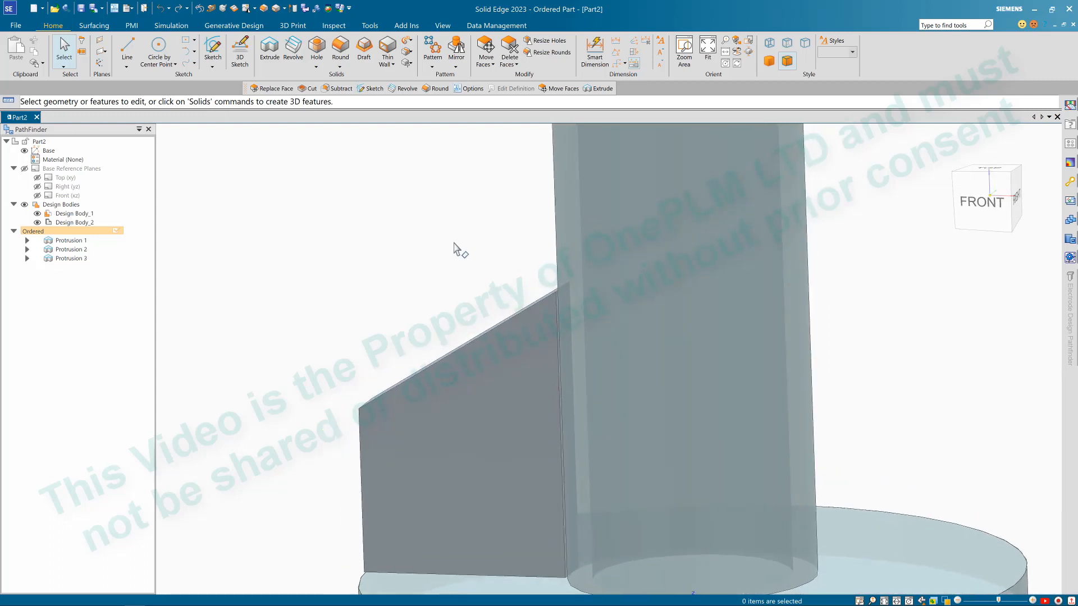
{"action": "scroll", "coordinate": [433, 240], "scroll_direction": "down", "scroll_amount": 4}
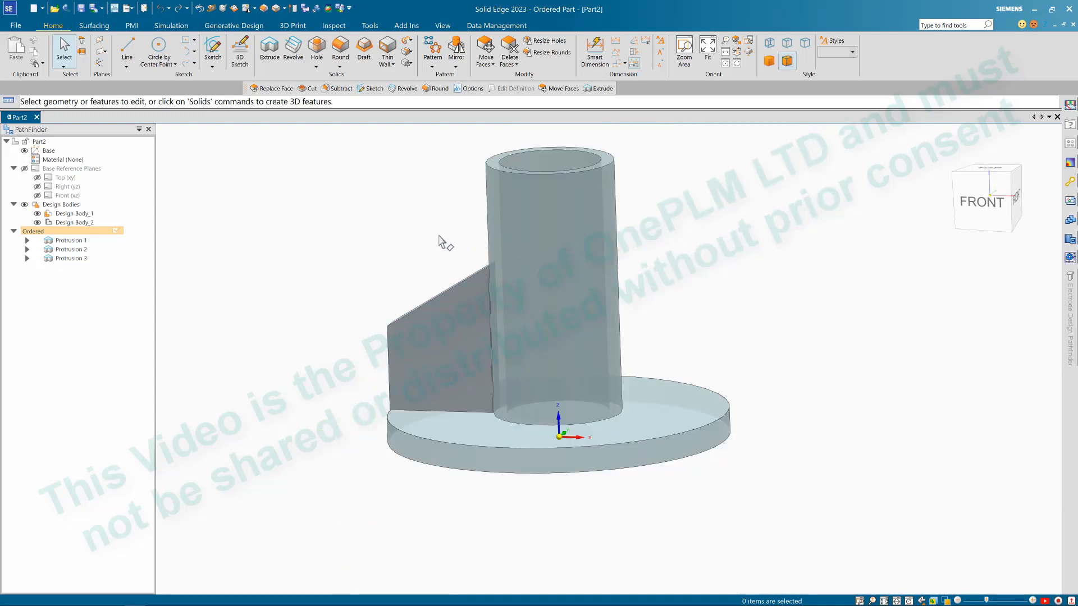
{"action": "scroll", "coordinate": [453, 238], "scroll_direction": "up", "scroll_amount": 6}
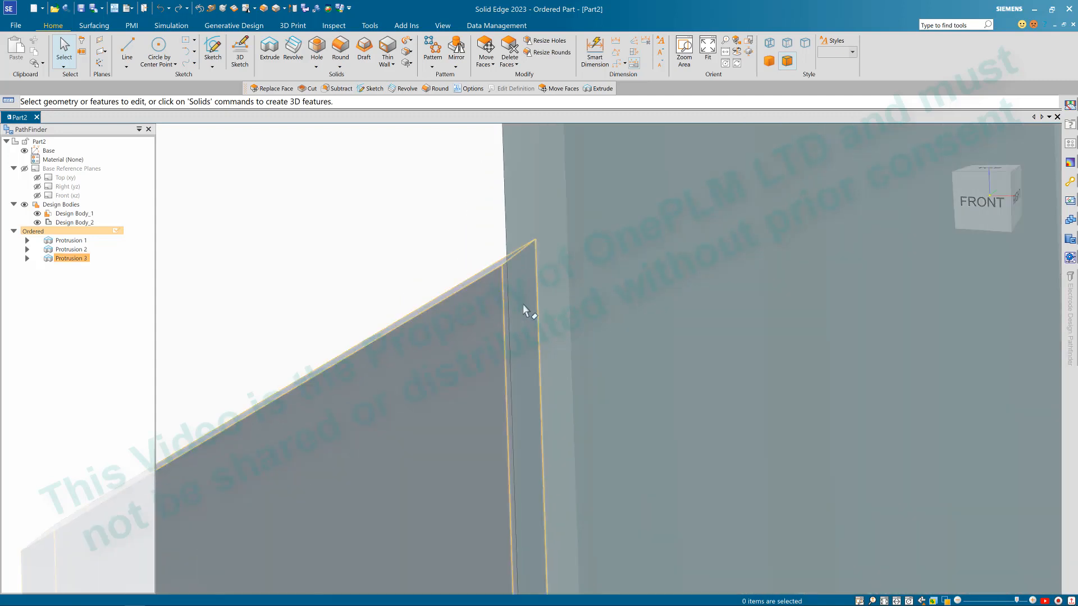
{"action": "scroll", "coordinate": [523, 304], "scroll_direction": "down", "scroll_amount": 5}
{"action": "scroll", "coordinate": [464, 249], "scroll_direction": "down", "scroll_amount": 2}
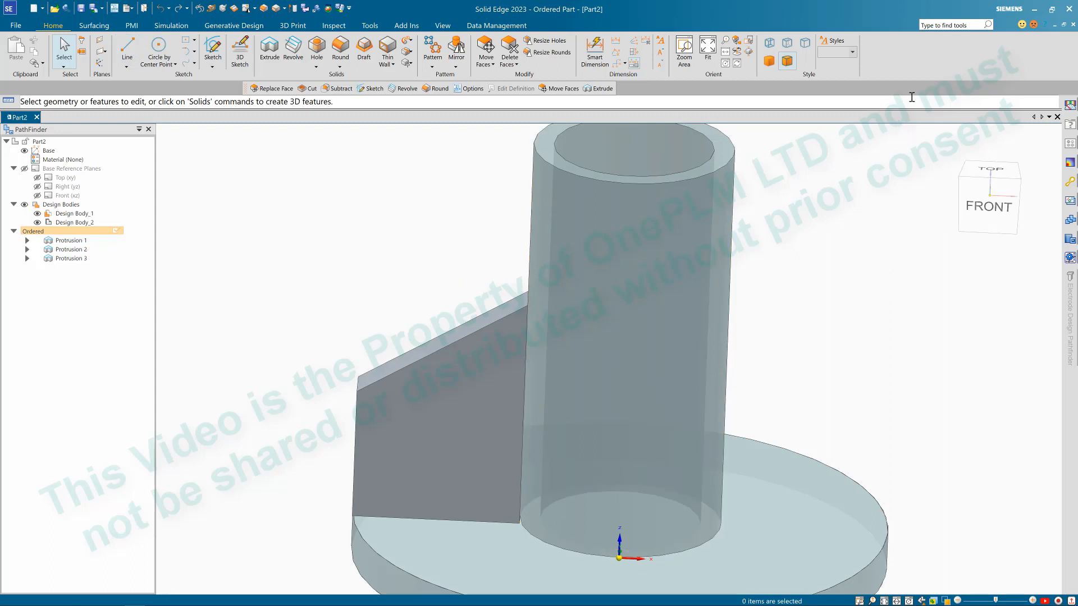
Step: Search the commands for "replace" and start the Replace Face command
{"action": "left_click", "coordinate": [949, 24]}
{"action": "type", "text": "replace"}
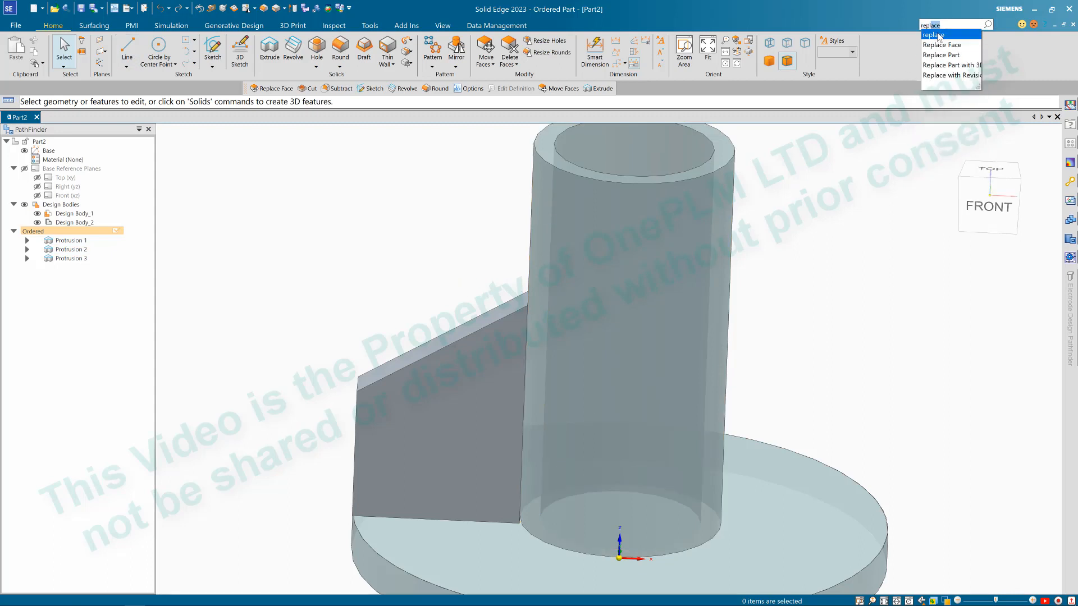
{"action": "left_click", "coordinate": [941, 47]}
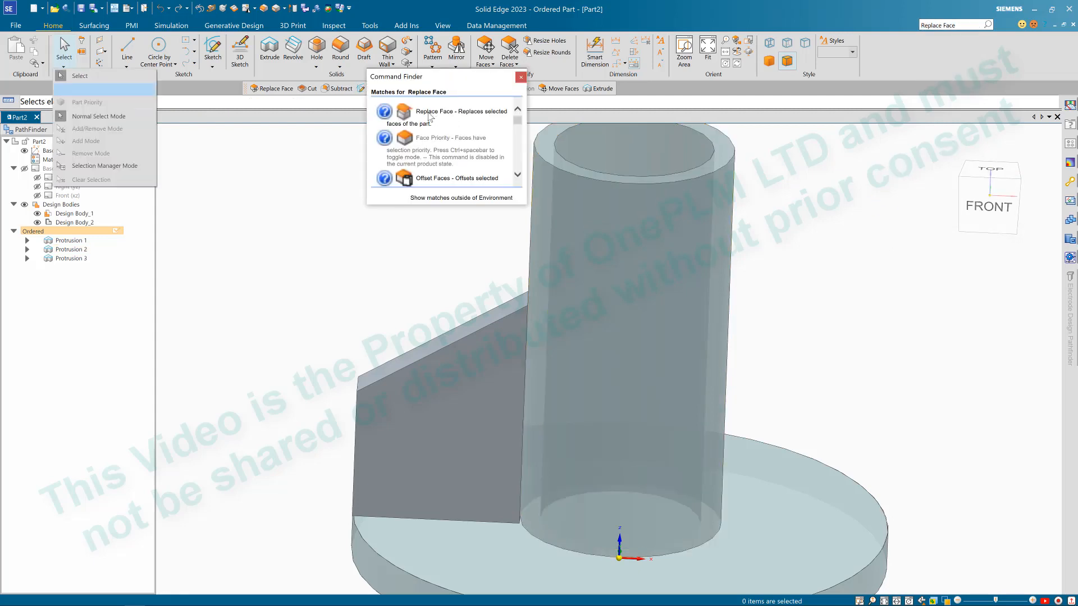
{"action": "mouse_move", "coordinate": [409, 116]}
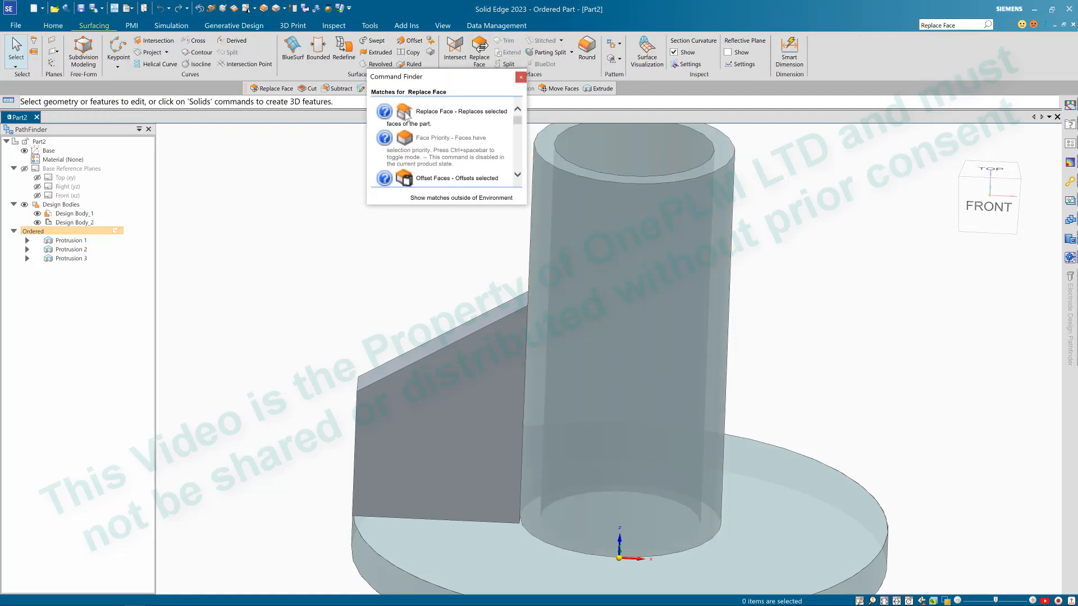
{"action": "left_click", "coordinate": [471, 60]}
Step: Replace the rib's inner end face with the tube's outer cylindrical face and end the Replace Face command
{"action": "middle_click_drag", "start_coordinate": [424, 250], "coordinate": [413, 248]}
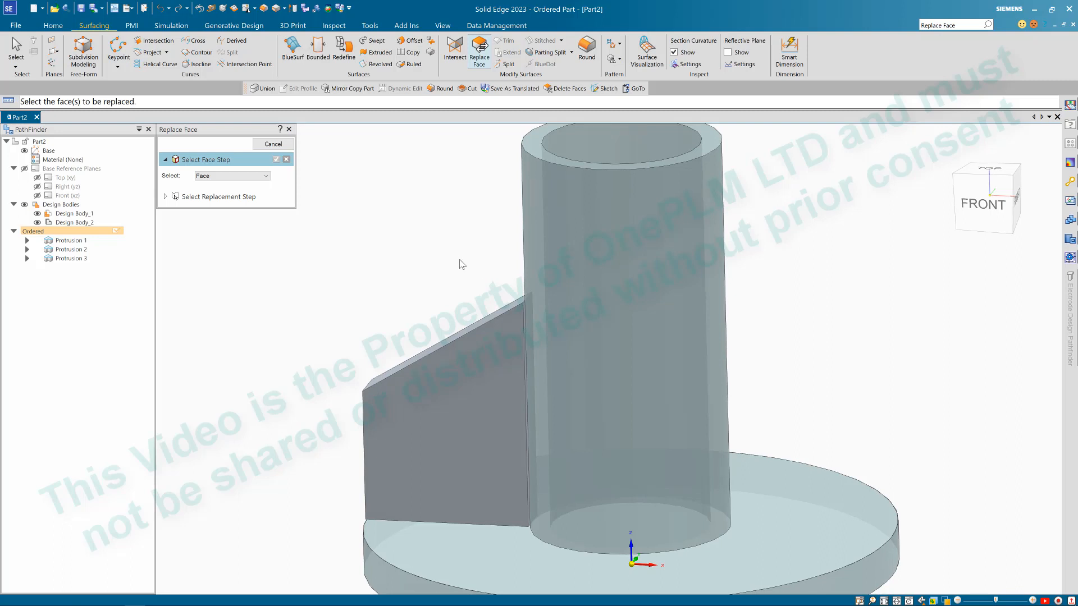
{"action": "scroll", "coordinate": [506, 297], "scroll_direction": "up", "scroll_amount": 3}
{"action": "left_click", "coordinate": [568, 332]}
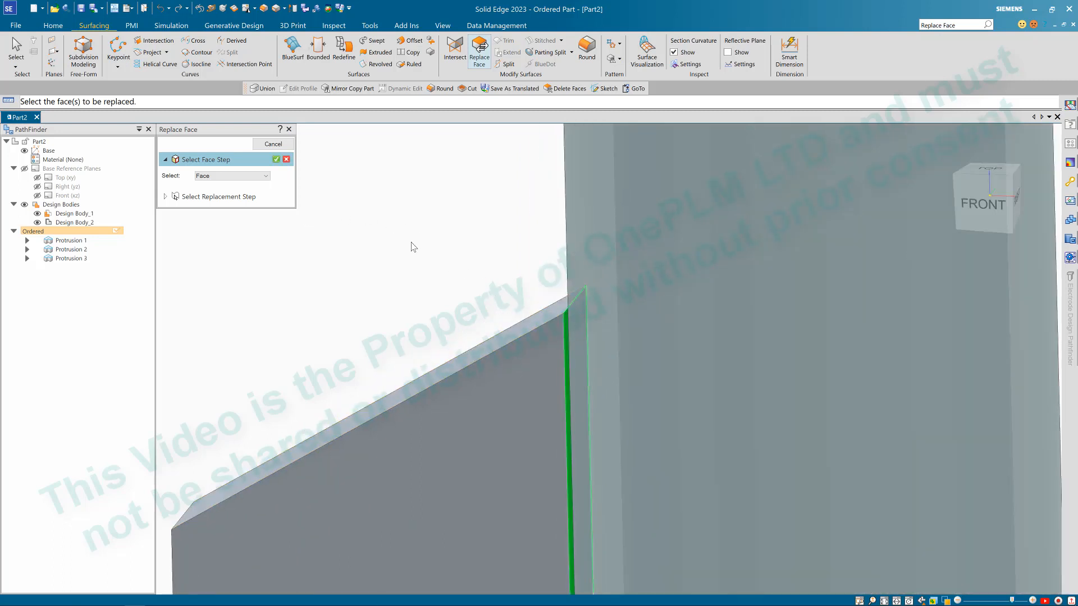
{"action": "right_click", "coordinate": [452, 252]}
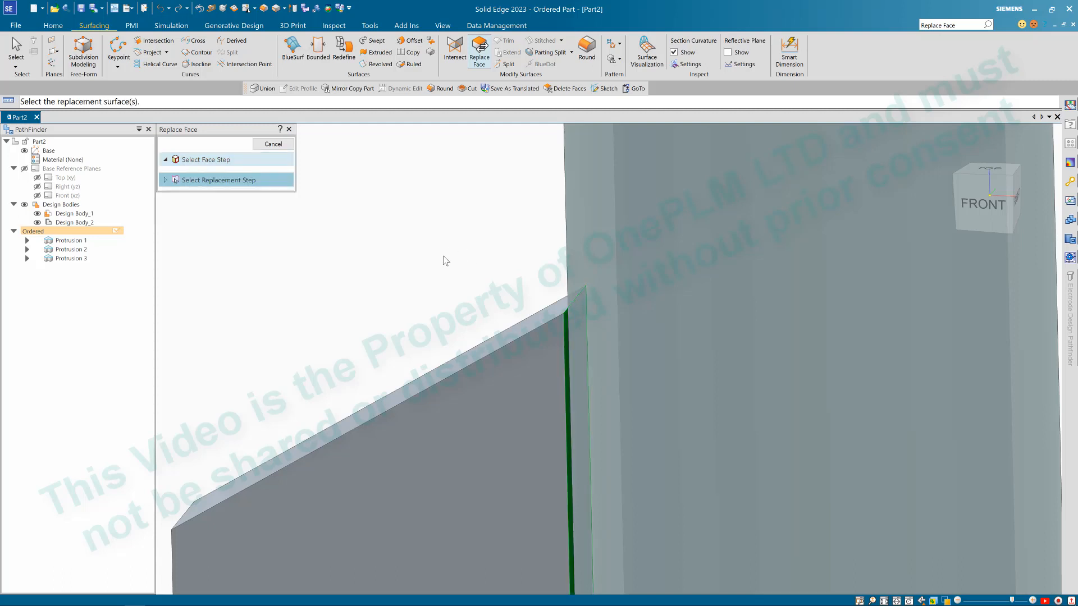
{"action": "scroll", "coordinate": [446, 261], "scroll_direction": "down", "scroll_amount": 3}
{"action": "left_click", "coordinate": [517, 237]}
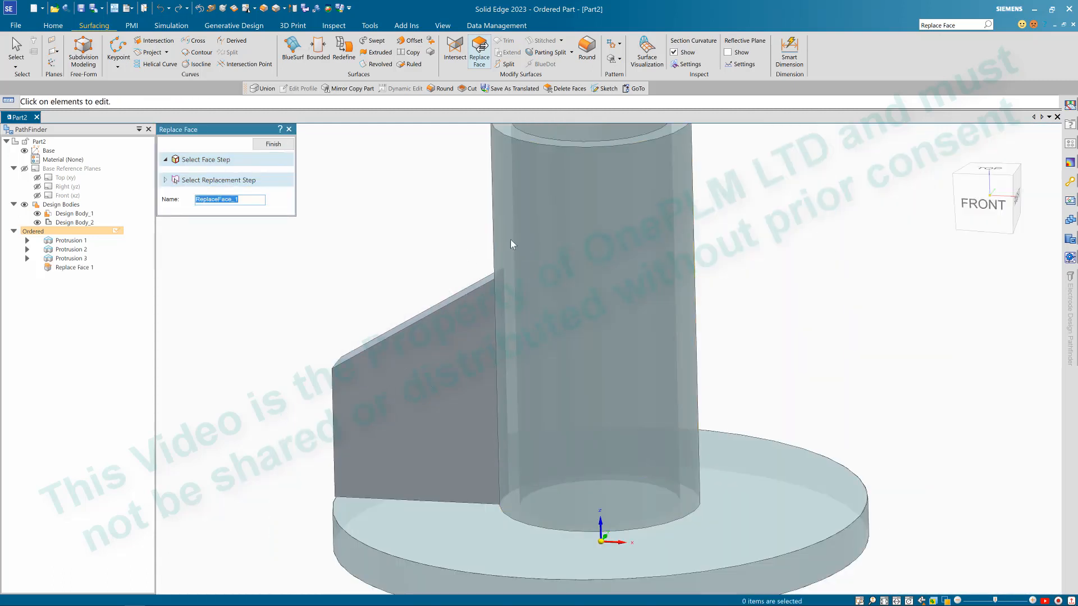
{"action": "scroll", "coordinate": [505, 289], "scroll_direction": "up", "scroll_amount": 5}
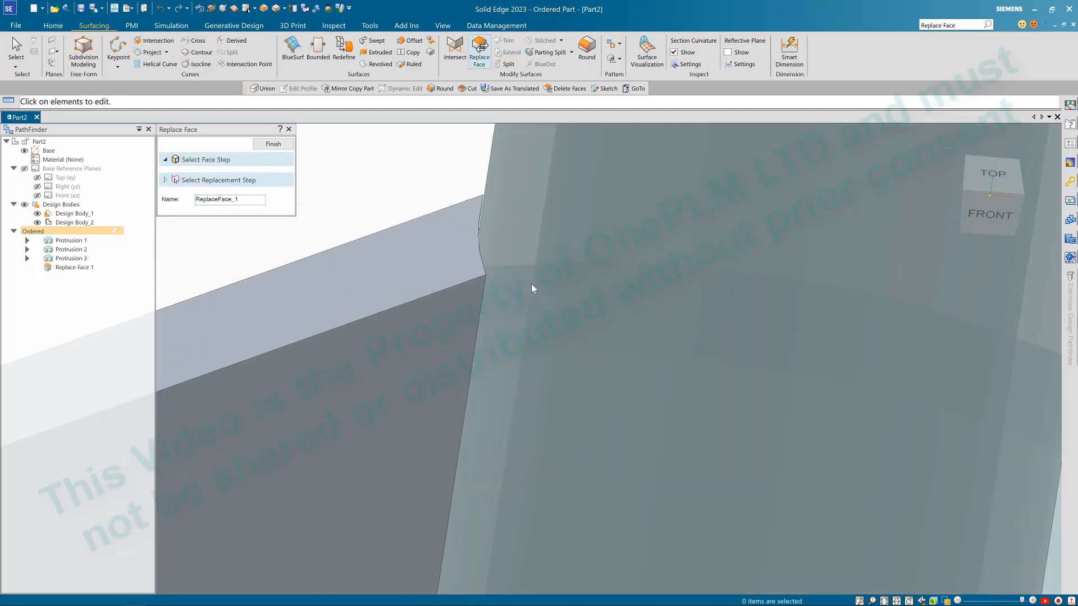
{"action": "scroll", "coordinate": [513, 270], "scroll_direction": "down", "scroll_amount": 5}
{"action": "right_click", "coordinate": [475, 250]}
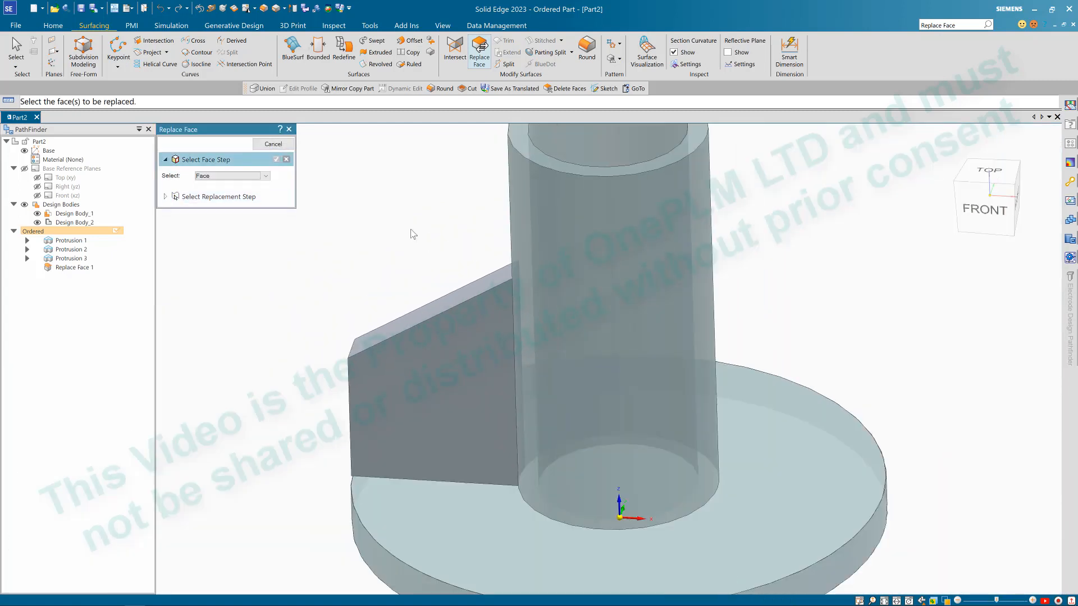
{"action": "left_click", "coordinate": [275, 144]}
{"action": "scroll", "coordinate": [370, 219], "scroll_direction": "down", "scroll_amount": 4}
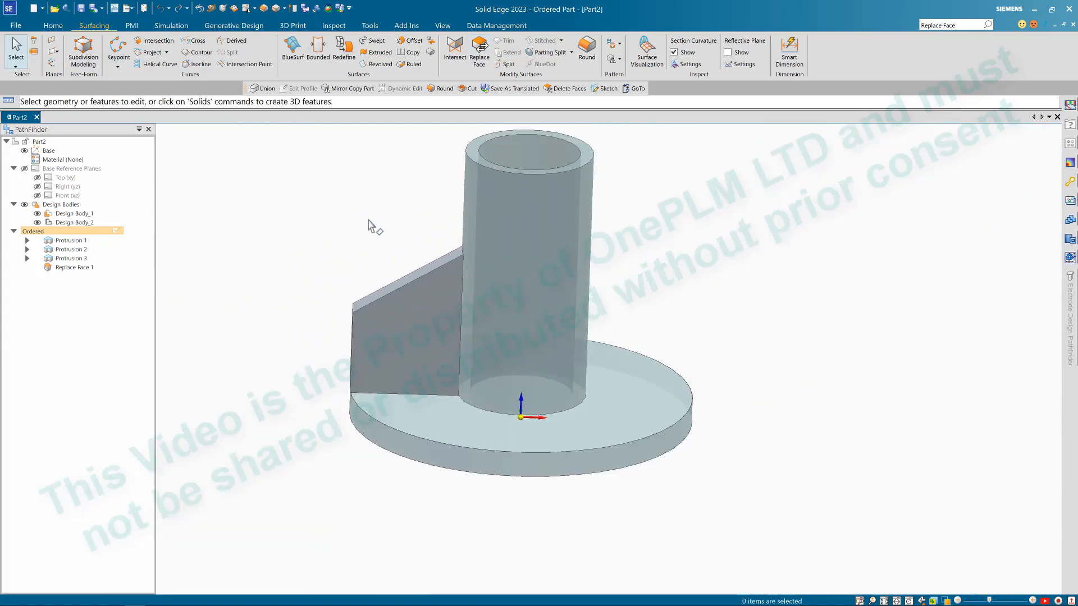
{"action": "mouse_move", "coordinate": [371, 206]}
{"action": "middle_mouse_down"}
{"action": "mouse_move", "coordinate": [412, 208]}
{"action": "mouse_move", "coordinate": [372, 220]}
{"action": "middle_mouse_up"}
{"action": "scroll", "coordinate": [373, 220], "scroll_direction": "up", "scroll_amount": 3}
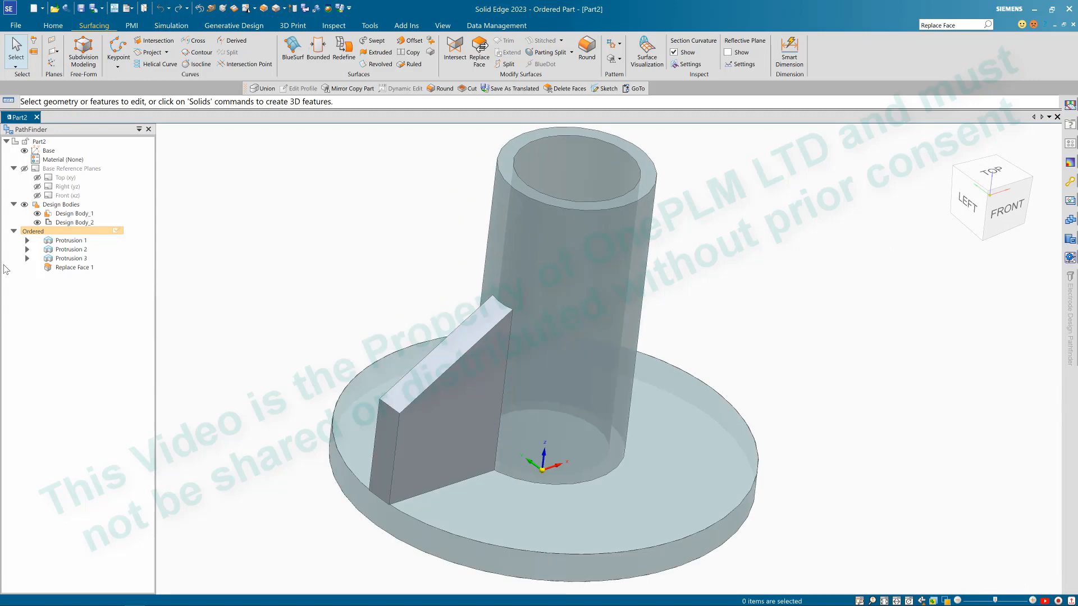
{"action": "middle_click_drag", "start_coordinate": [376, 279], "coordinate": [376, 267]}
{"action": "scroll", "coordinate": [375, 267], "scroll_direction": "down", "scroll_amount": 1}
{"action": "scroll", "coordinate": [375, 267], "scroll_direction": "up", "scroll_amount": 1}
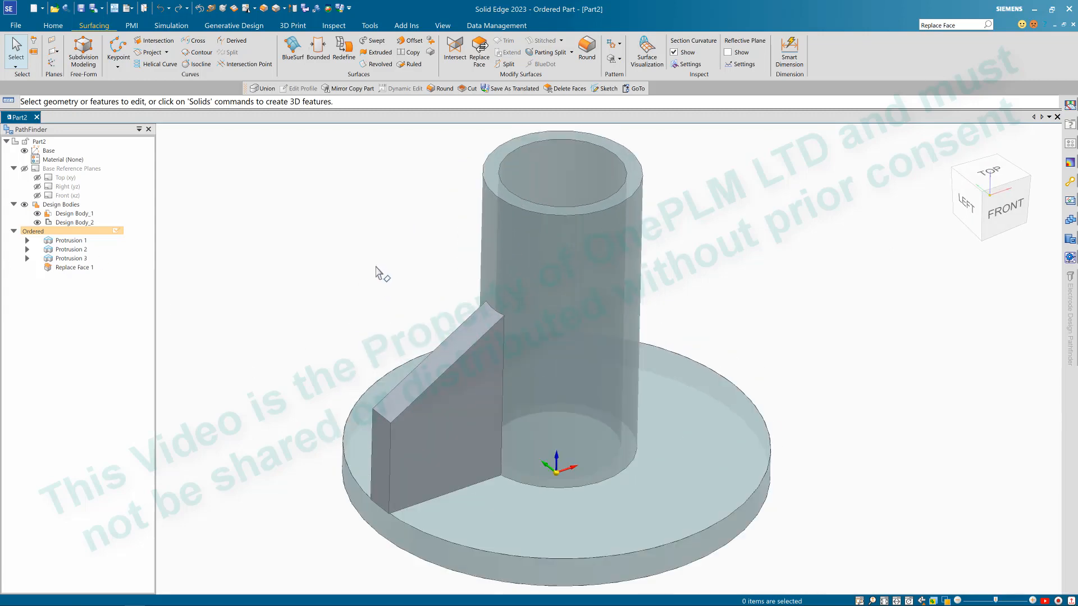
Step: Save the part as a new document with an automatically assigned document number and the title Boss
{"action": "key", "text": "ctrl+s"}
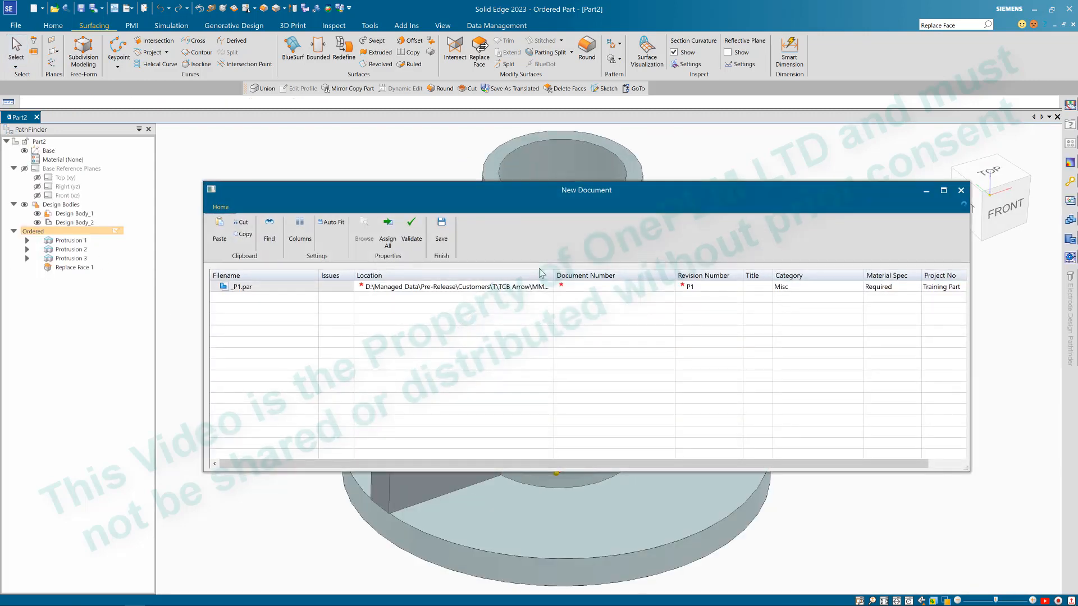
{"action": "left_click", "coordinate": [387, 230]}
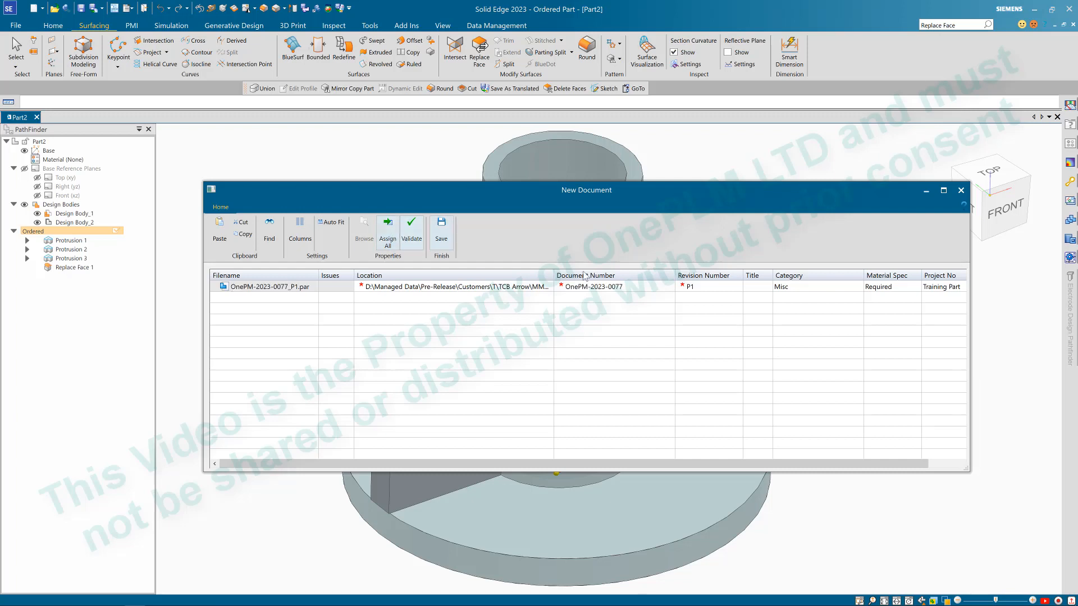
{"action": "left_click", "coordinate": [755, 287]}
{"action": "left_click", "coordinate": [767, 286]}
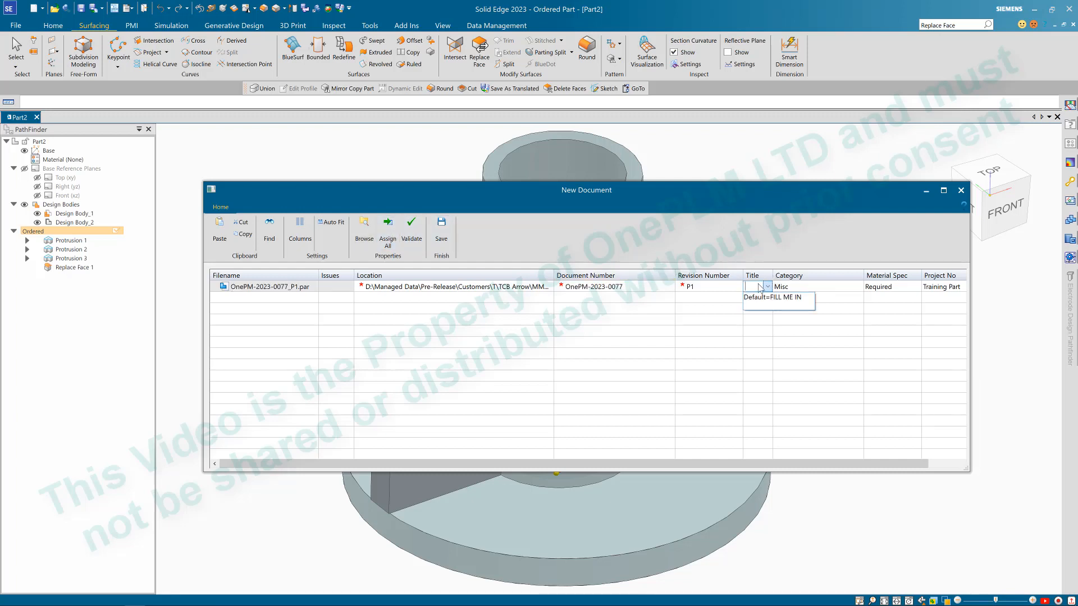
{"action": "left_click", "coordinate": [758, 288]}
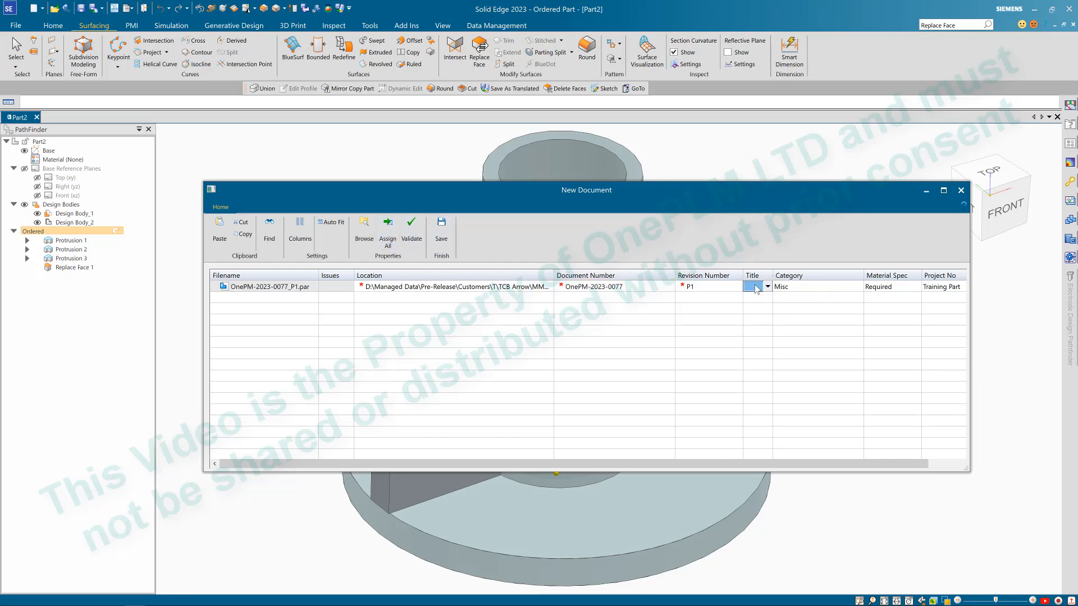
{"action": "left_click", "coordinate": [753, 288]}
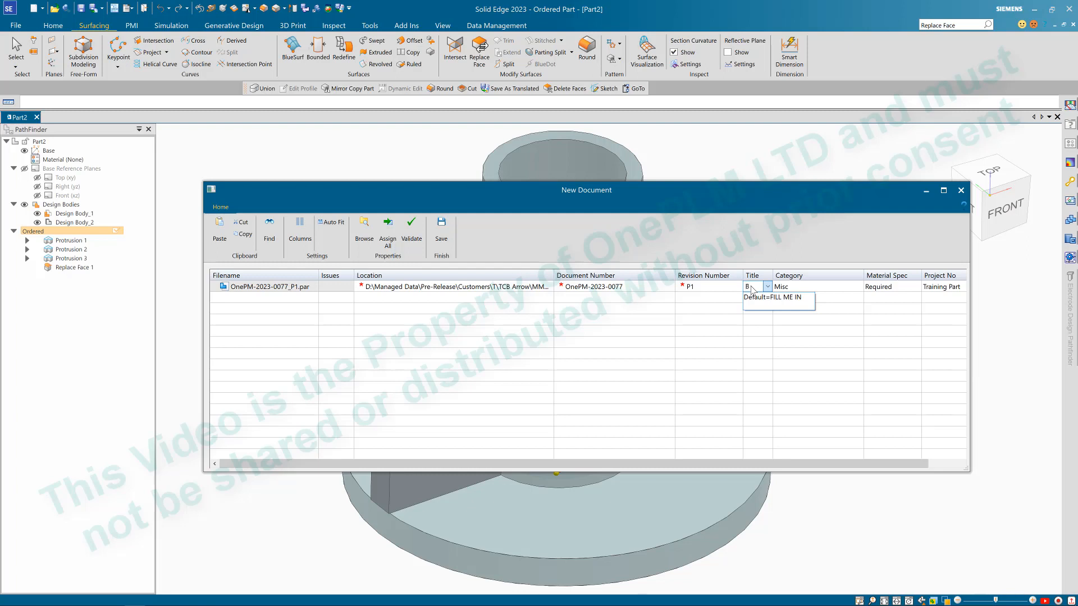
{"action": "double_click", "coordinate": [753, 287]}
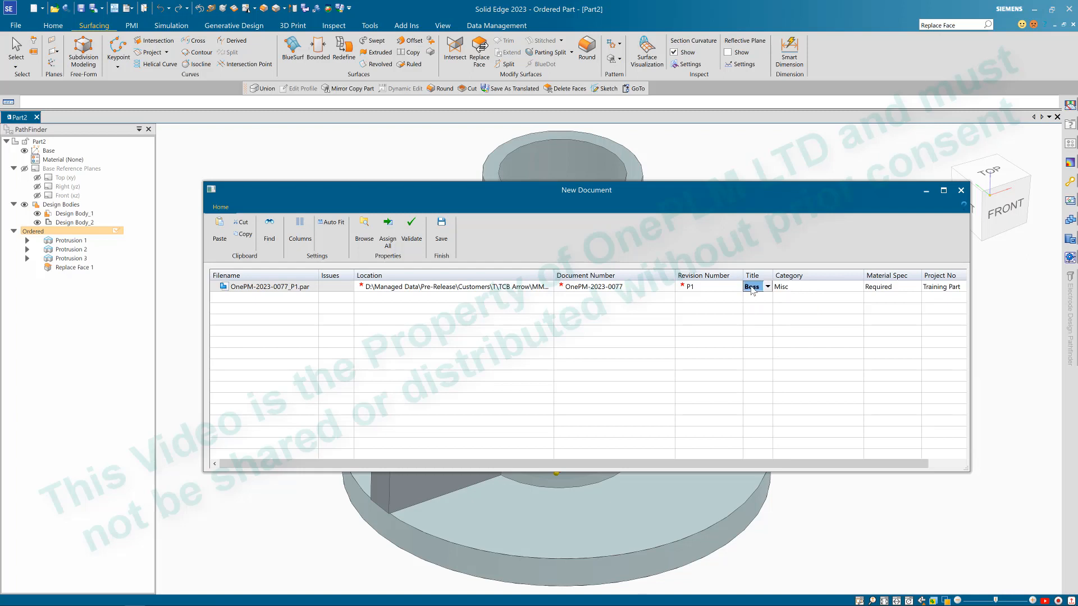
{"action": "left_click", "coordinate": [441, 229]}
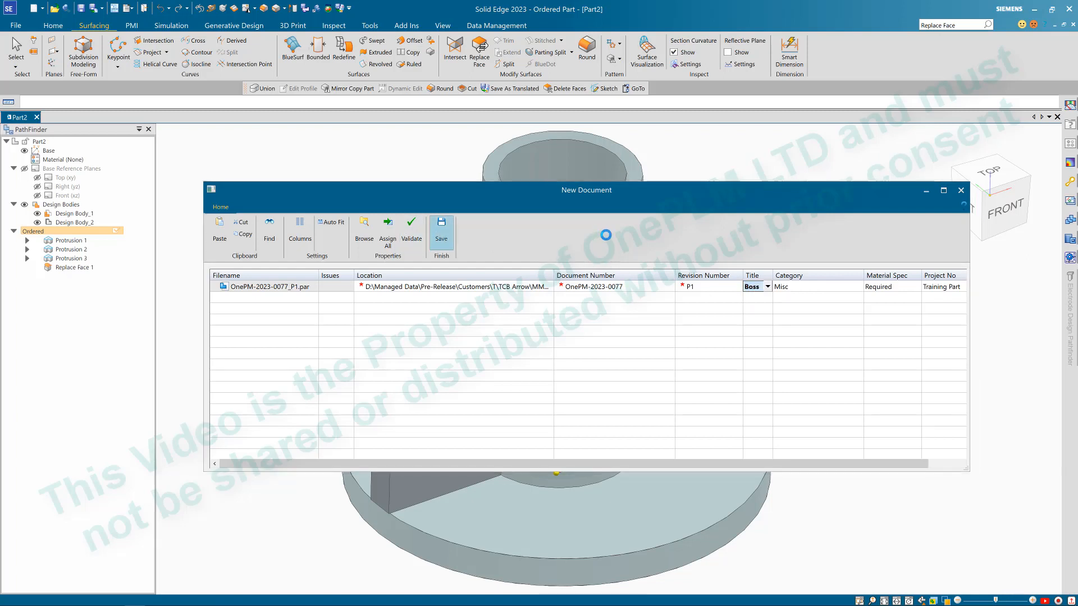
Step: Try to replace the rib's outer end face with the flange's outer cylindrical face
{"action": "middle_click_drag", "start_coordinate": [707, 292], "coordinate": [708, 344]}
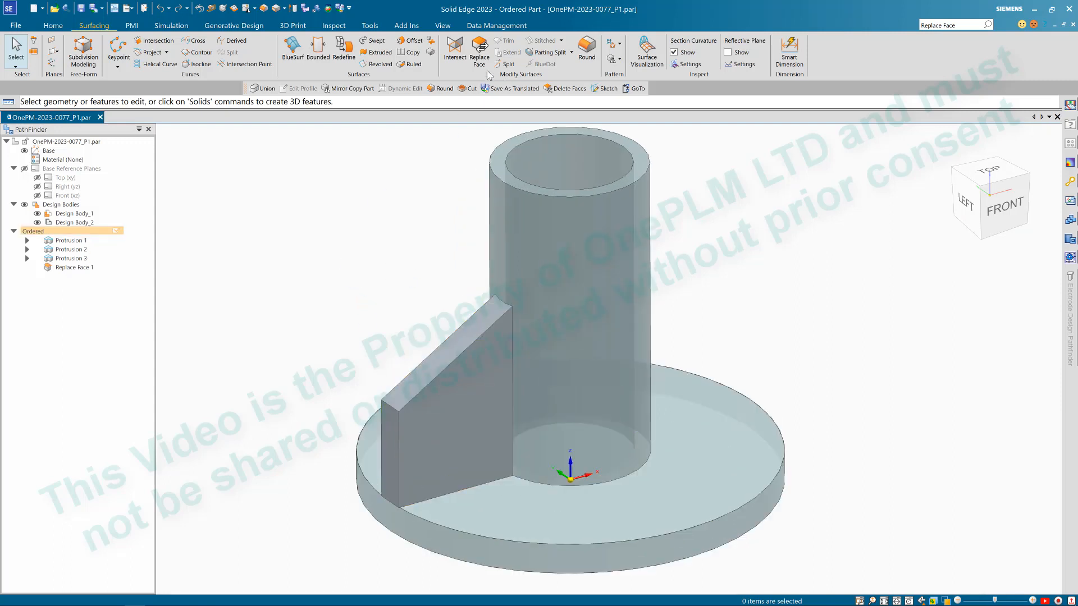
{"action": "left_click", "coordinate": [482, 47]}
{"action": "left_click", "coordinate": [390, 440]}
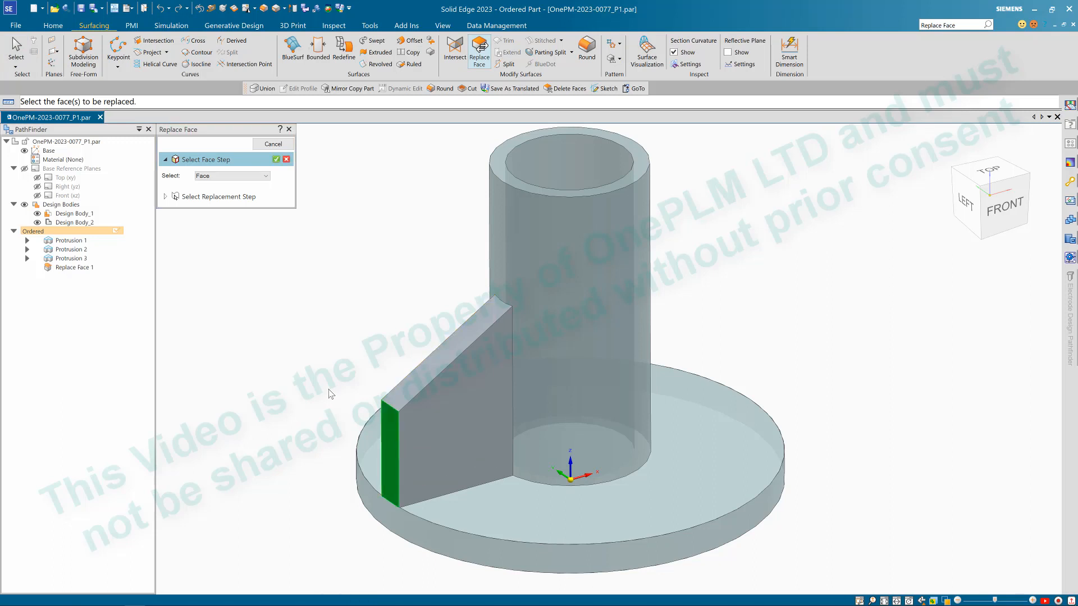
{"action": "left_click", "coordinate": [377, 507]}
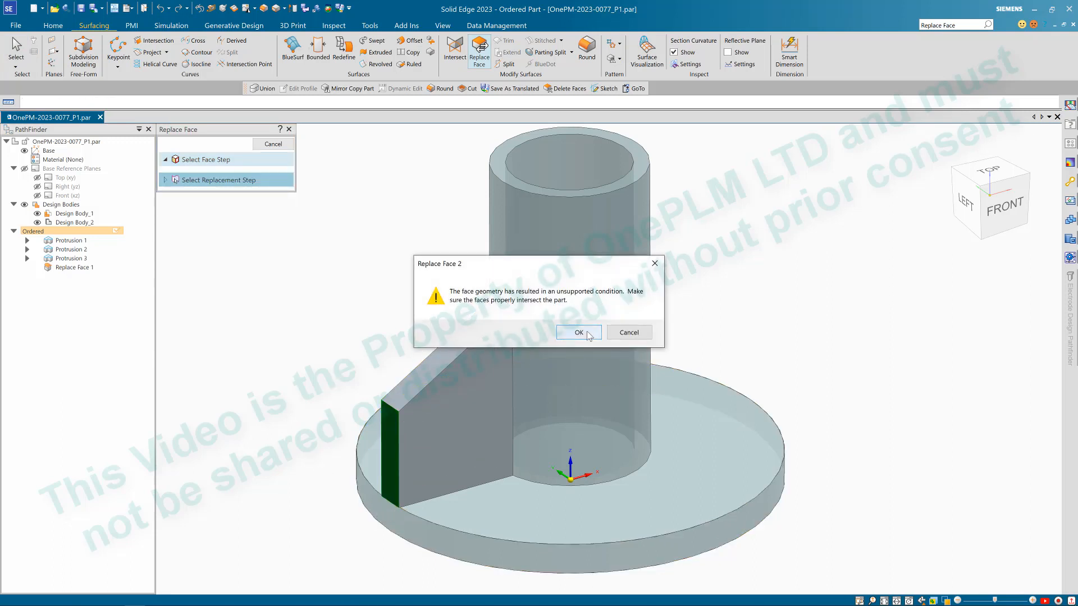
{"action": "left_click", "coordinate": [629, 332]}
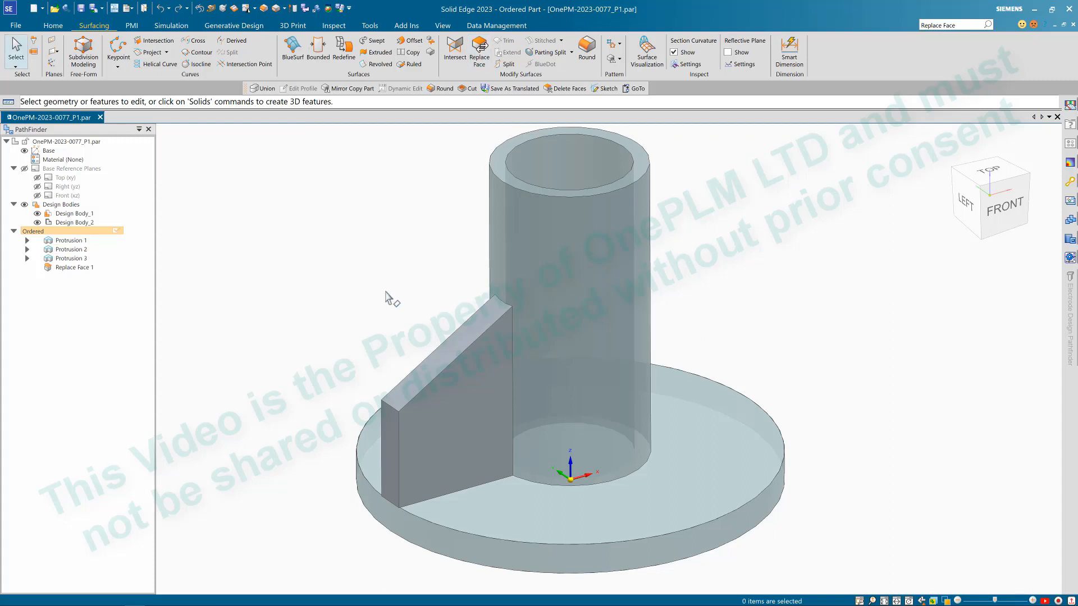
Step: Start a Hole feature with its sketch plane on the rib's flat front face
{"action": "scroll", "coordinate": [386, 293], "scroll_direction": "down", "scroll_amount": 4}
{"action": "scroll", "coordinate": [386, 293], "scroll_direction": "up", "scroll_amount": 3}
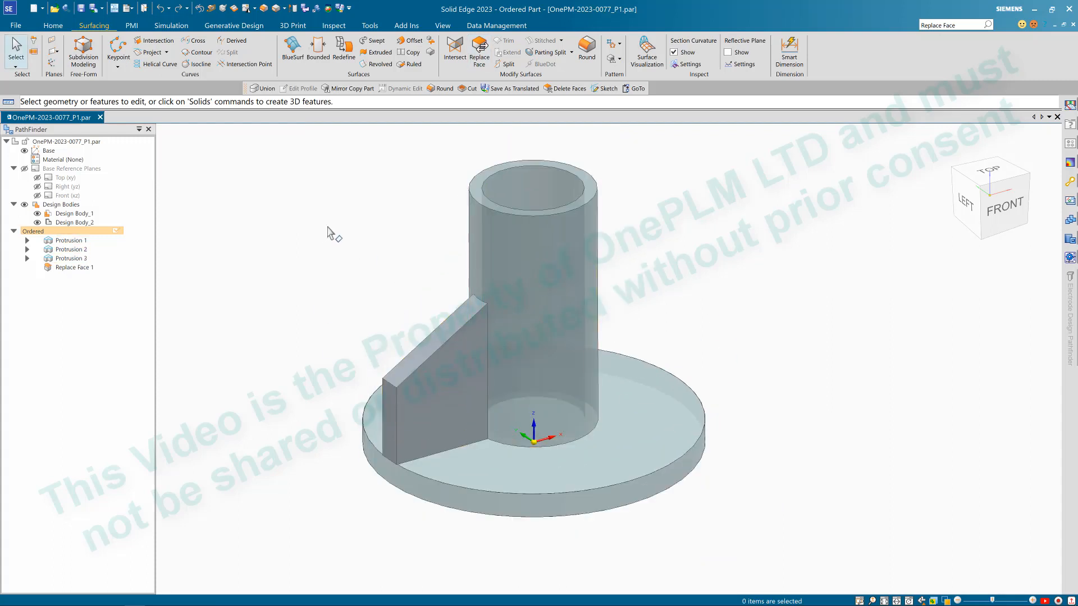
{"action": "mouse_move", "coordinate": [328, 228]}
{"action": "middle_mouse_down"}
{"action": "mouse_move", "coordinate": [346, 249]}
{"action": "mouse_move", "coordinate": [340, 237]}
{"action": "middle_mouse_up"}
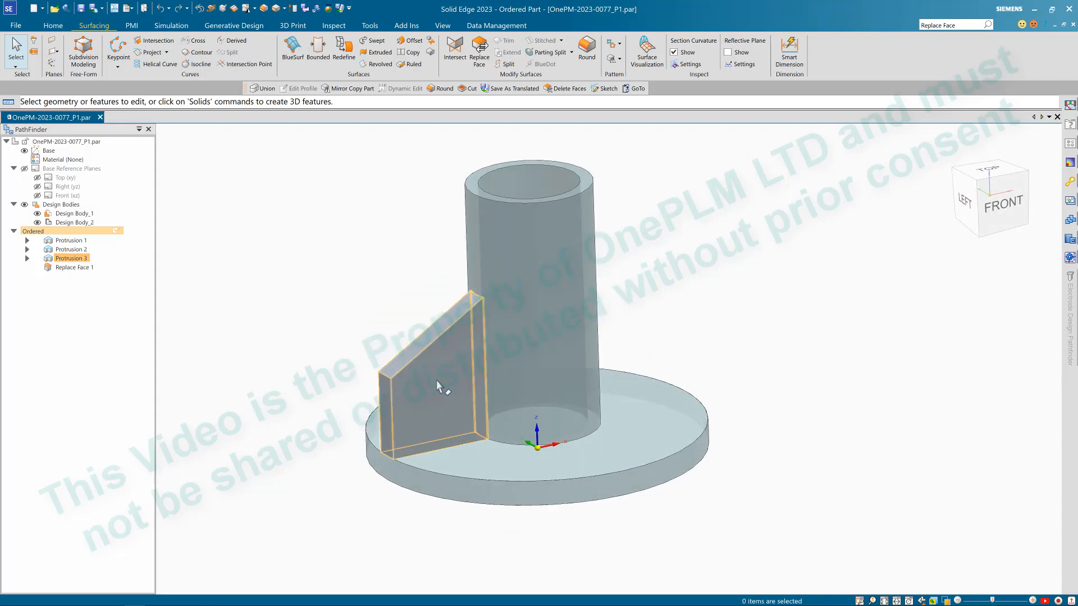
{"action": "middle_click_drag", "start_coordinate": [353, 281], "coordinate": [359, 292]}
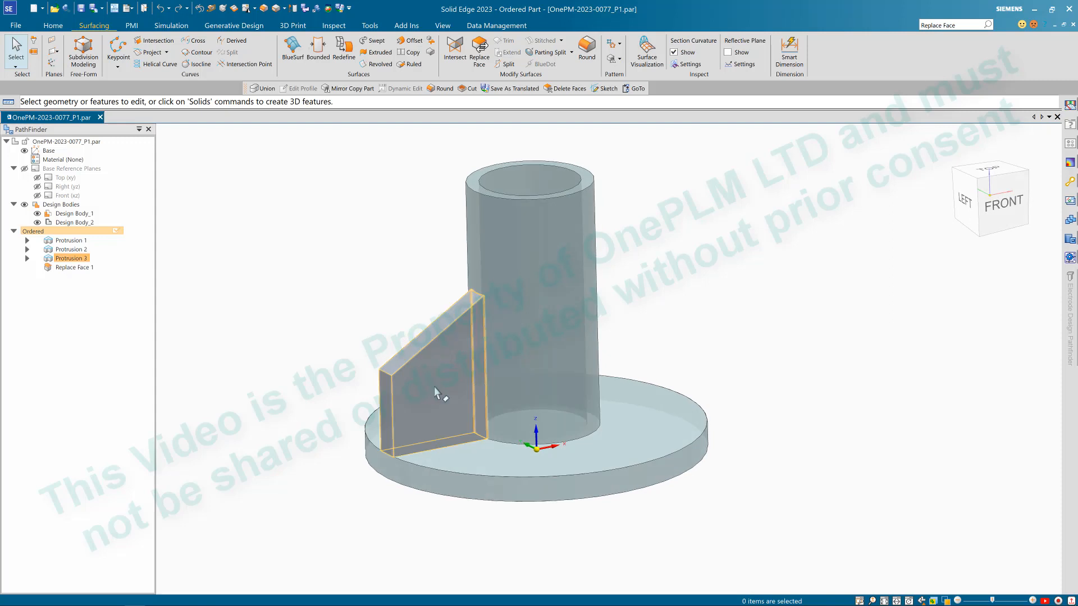
{"action": "left_click", "coordinate": [53, 25]}
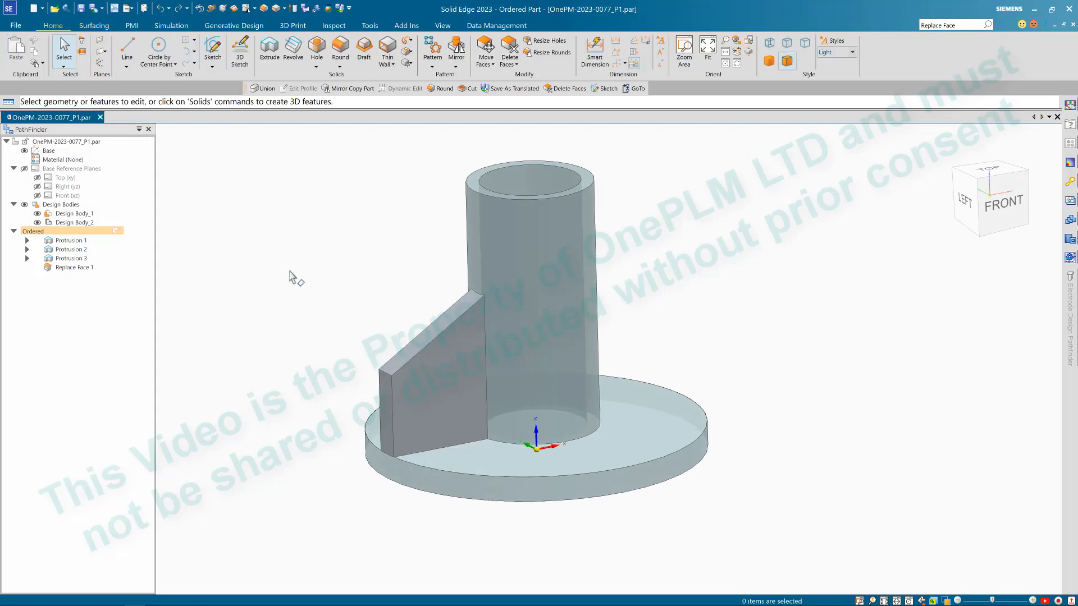
{"action": "left_click", "coordinate": [317, 49]}
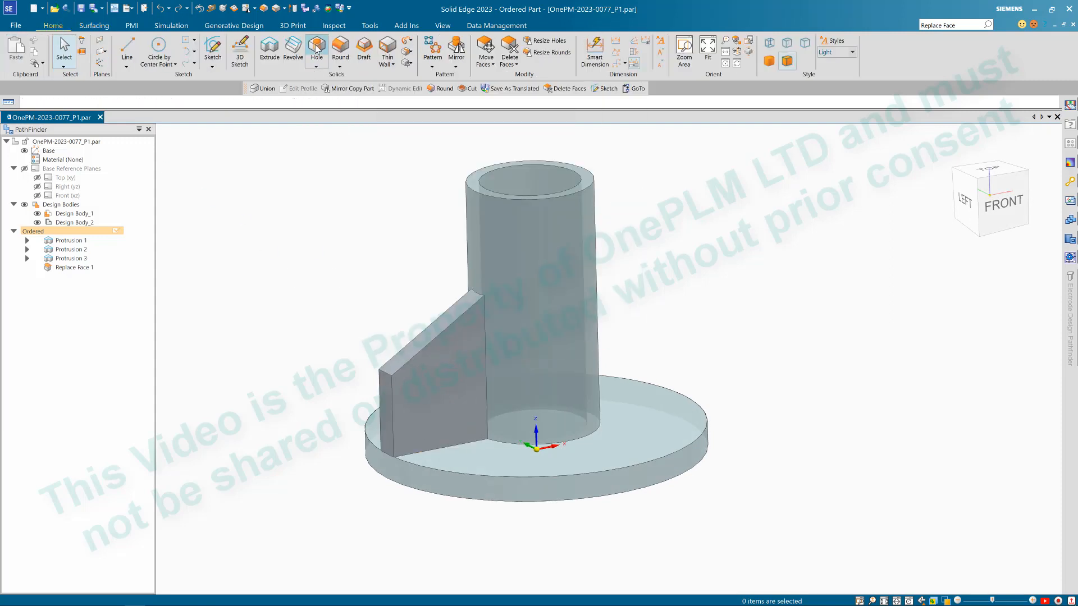
{"action": "left_click", "coordinate": [444, 382]}
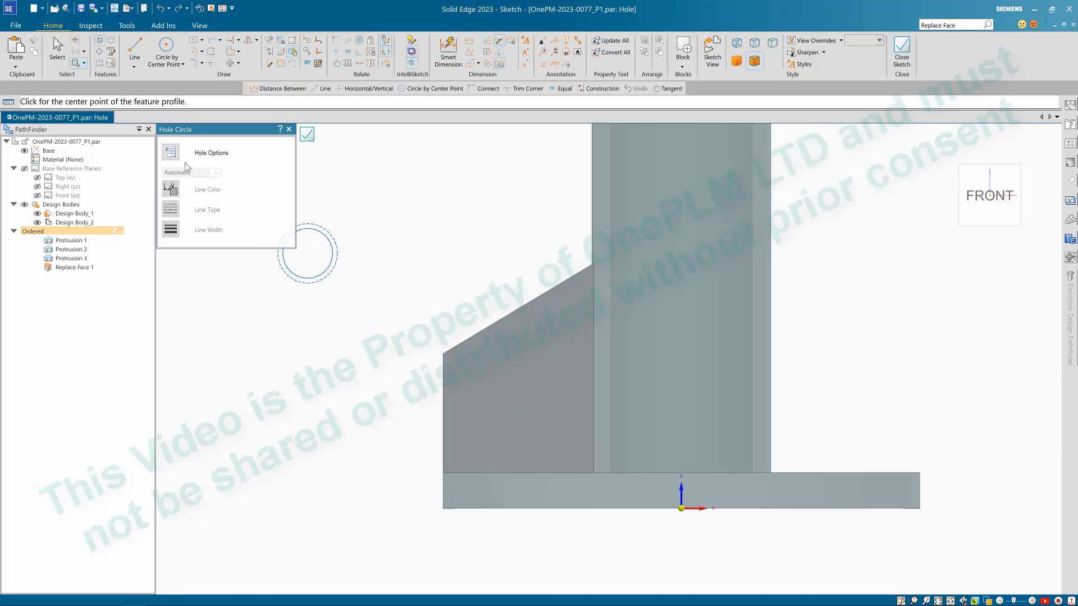
Step: Configure the hole as a simple ISO Metric Drill Size hole, size 8.2, running through the whole body
{"action": "left_click", "coordinate": [171, 152]}
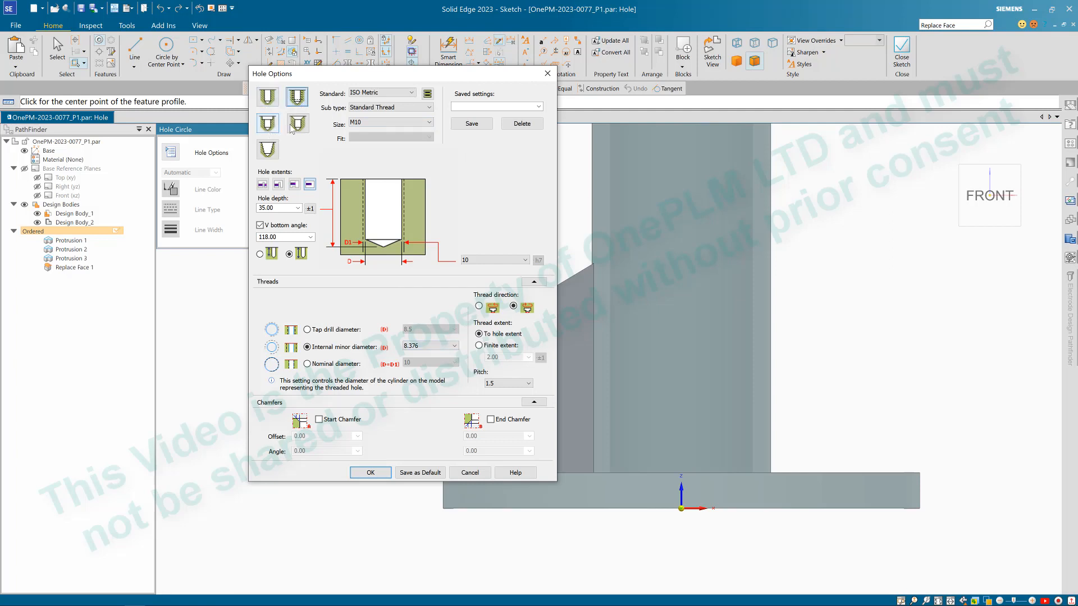
{"action": "left_click", "coordinate": [269, 97]}
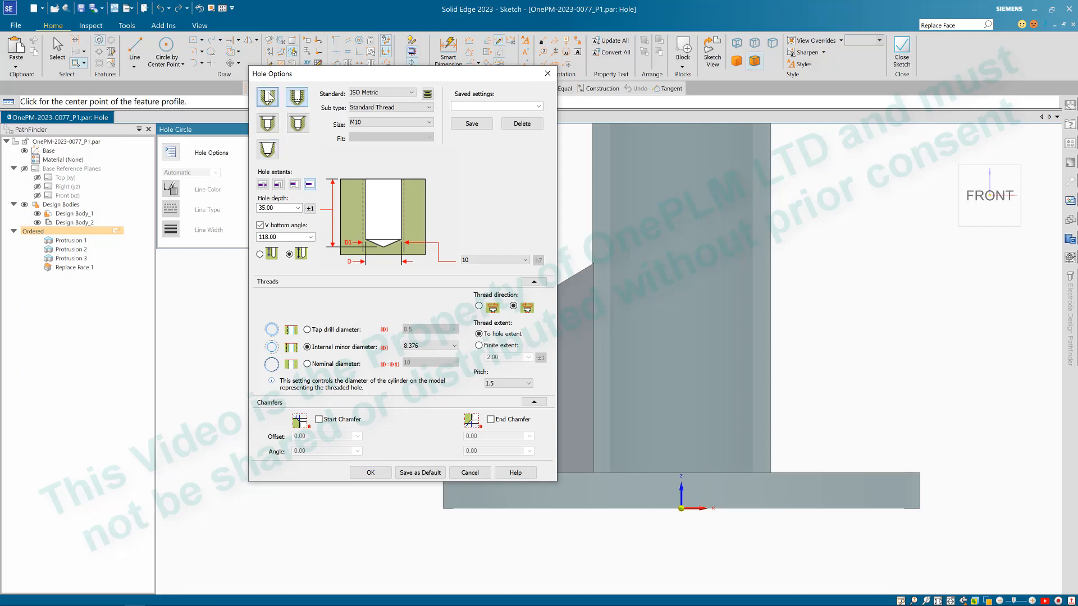
{"action": "left_click", "coordinate": [401, 109]}
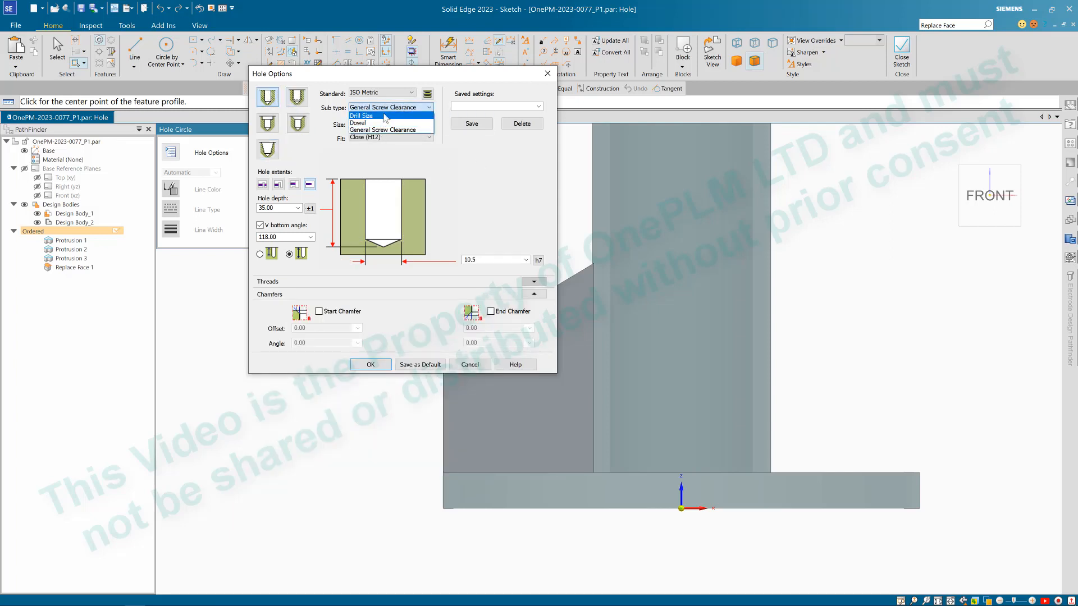
{"action": "left_click", "coordinate": [381, 116]}
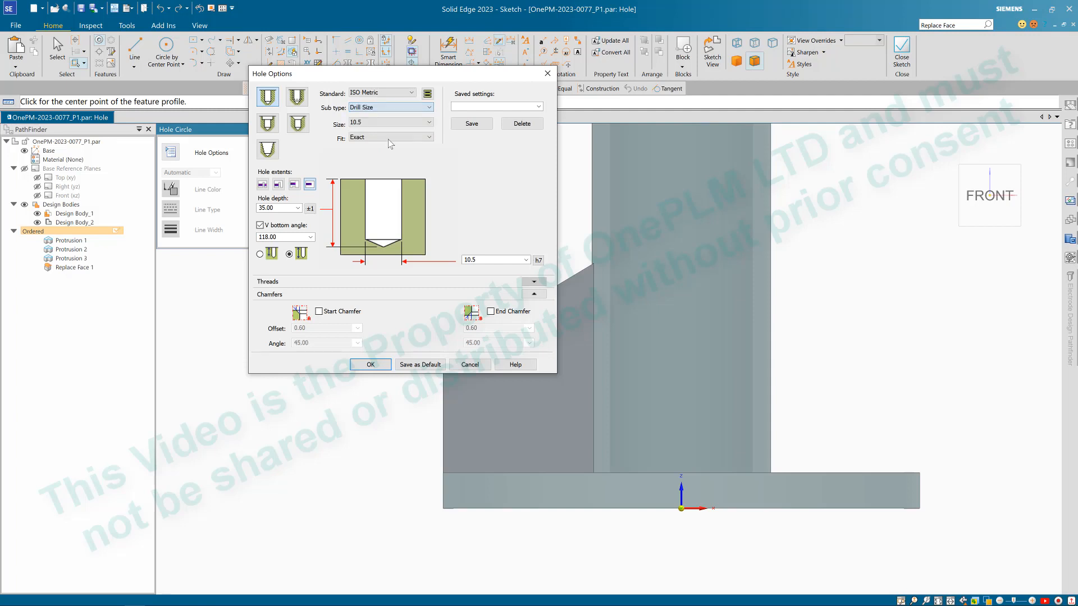
{"action": "left_click", "coordinate": [390, 122]}
{"action": "scroll", "coordinate": [401, 200], "scroll_direction": "up", "scroll_amount": 8}
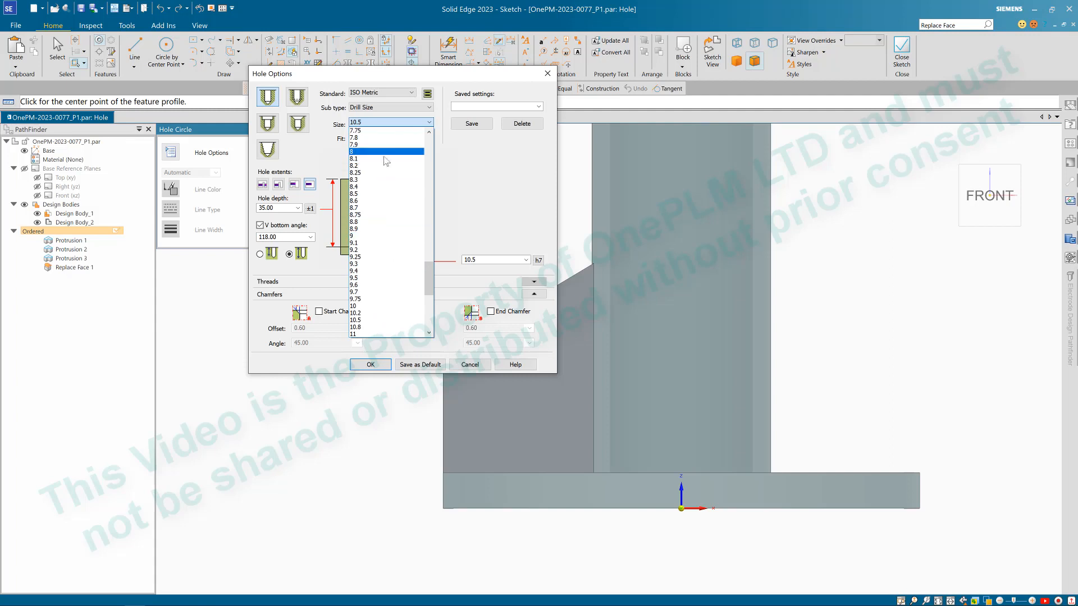
{"action": "left_click", "coordinate": [382, 166]}
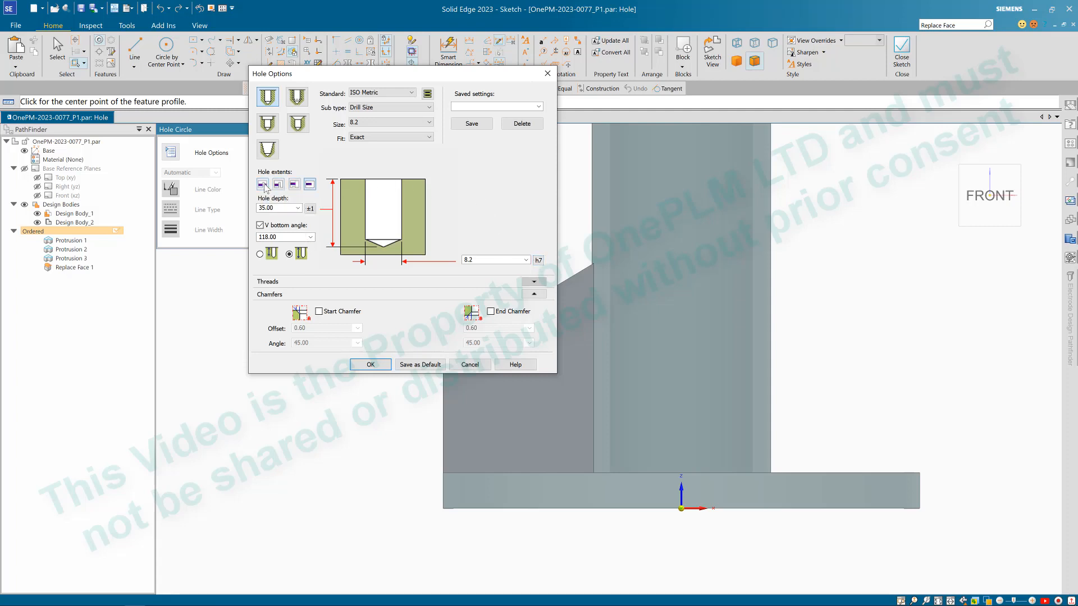
{"action": "left_click", "coordinate": [262, 186]}
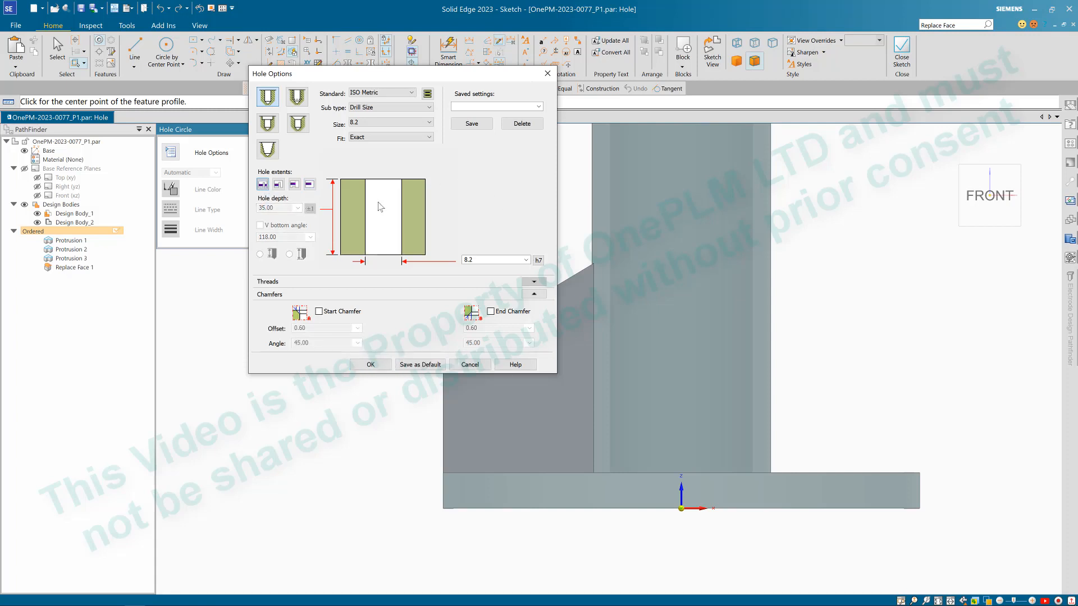
{"action": "left_click", "coordinate": [372, 365]}
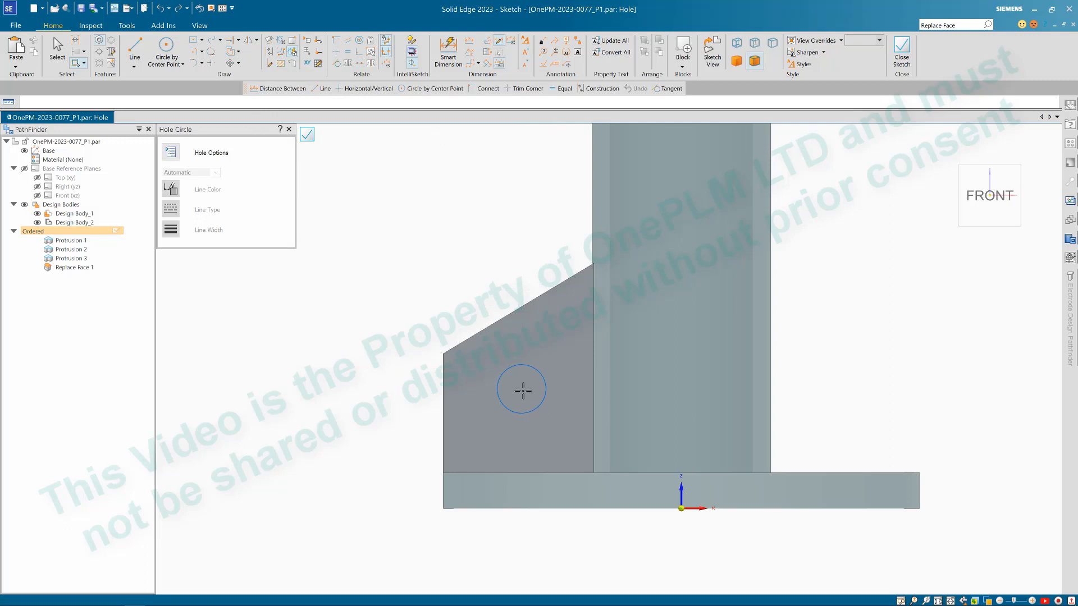
Step: Place one hole circle on the rib face and draw a diagonal line from the rib's upper outer corner to its lower inner corner
{"action": "left_click", "coordinate": [522, 405]}
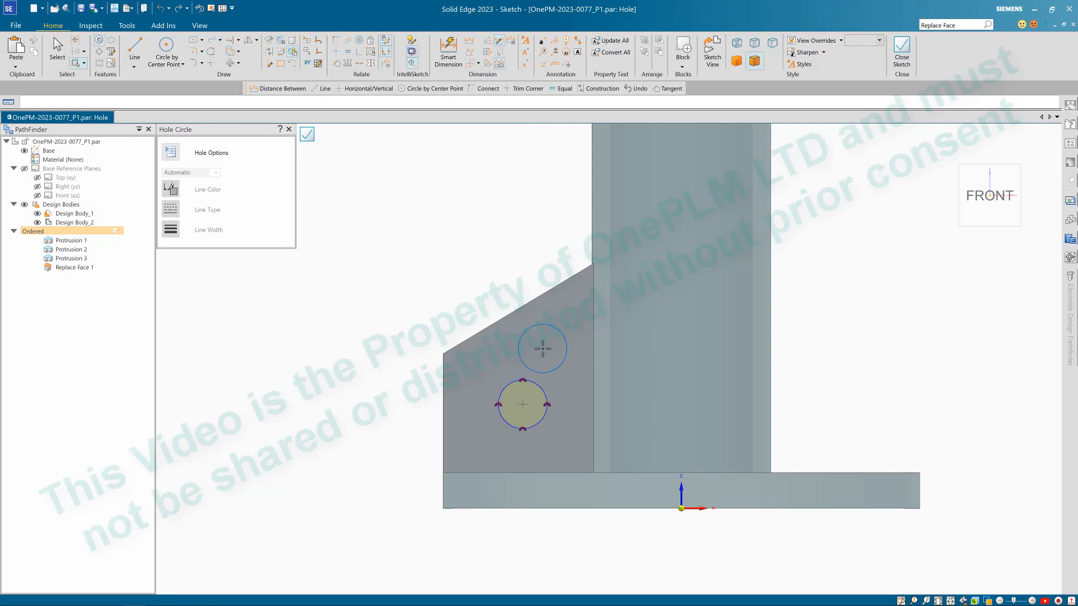
{"action": "key", "text": "l"}
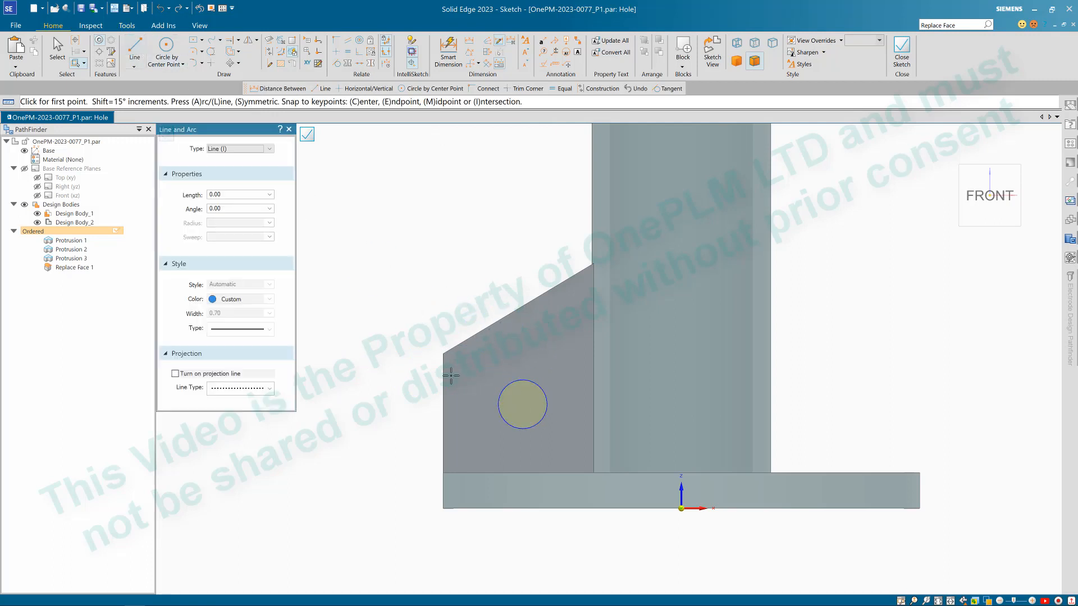
{"action": "left_click", "coordinate": [443, 354]}
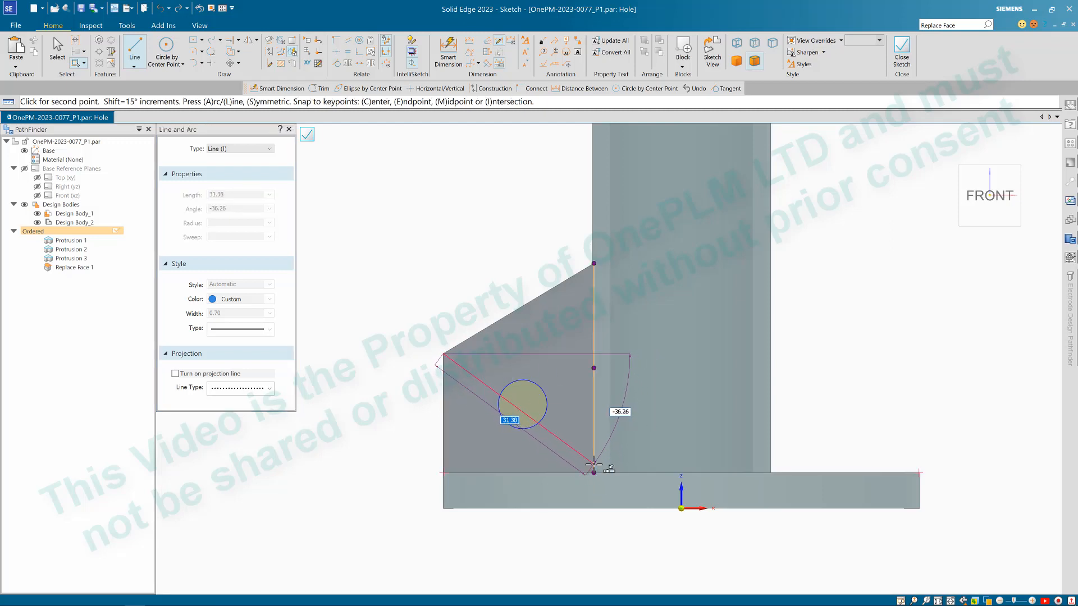
{"action": "left_click", "coordinate": [594, 473]}
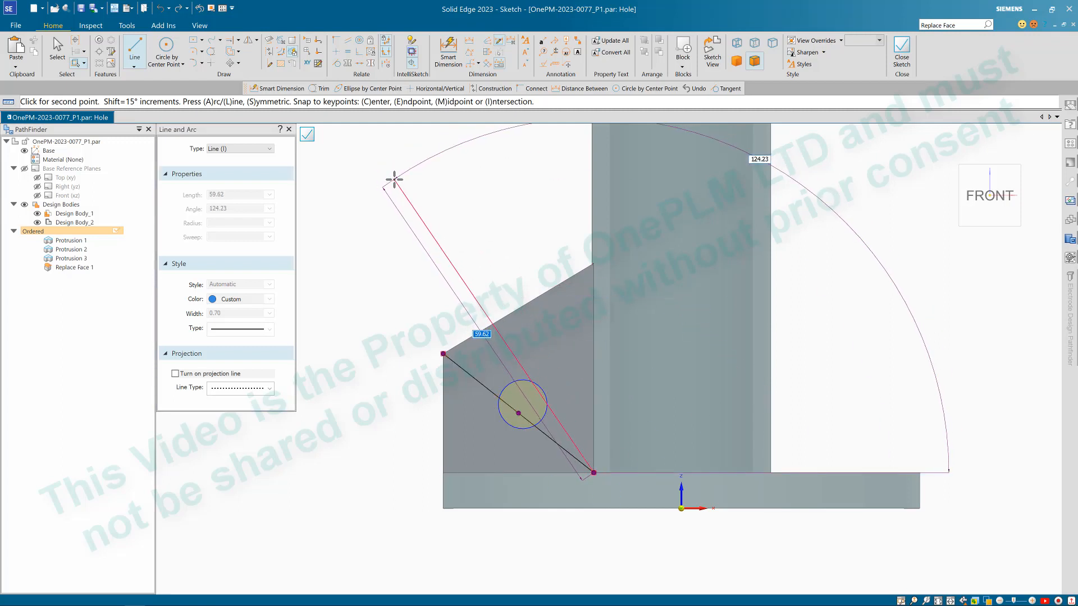
{"action": "right_click", "coordinate": [459, 240]}
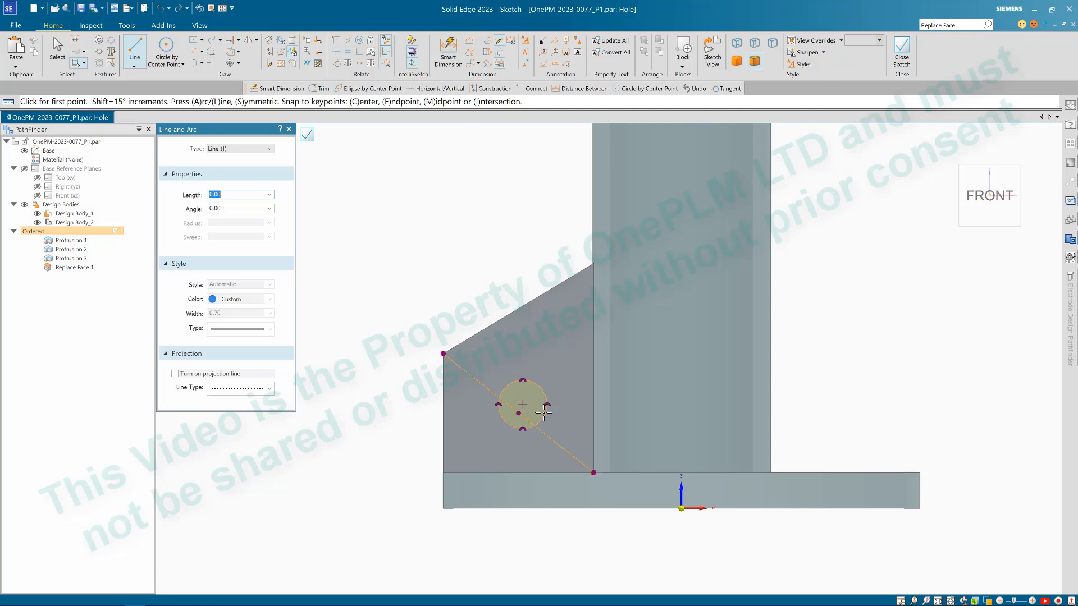
{"action": "key", "text": "Escape"}
Step: Connect the hole circle's centre to the midpoint of the diagonal line
{"action": "left_click", "coordinate": [541, 390]}
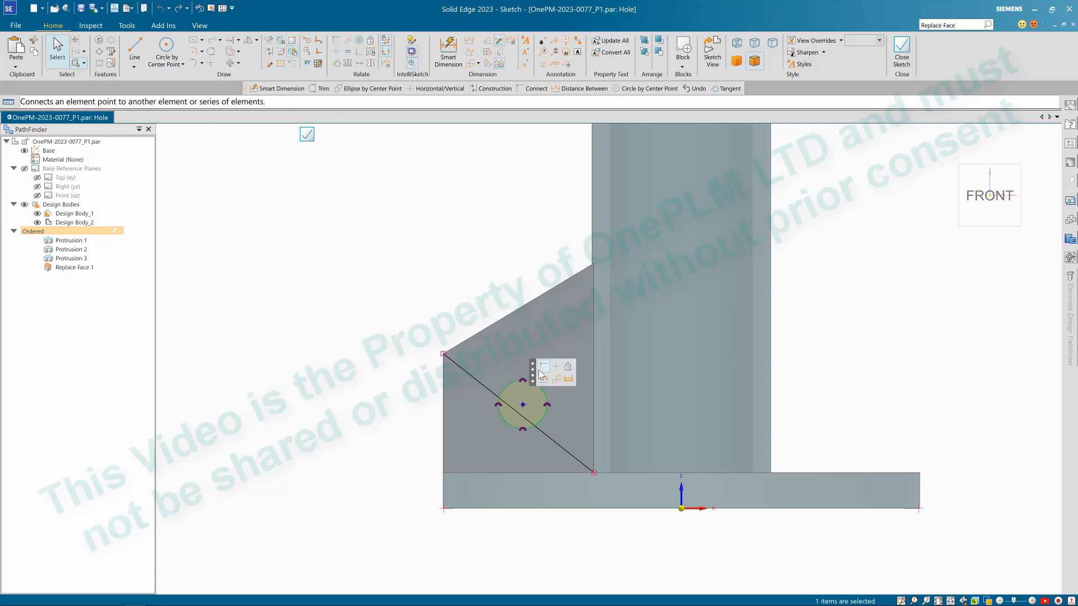
{"action": "left_click", "coordinate": [545, 366]}
{"action": "key", "text": "Escape"}
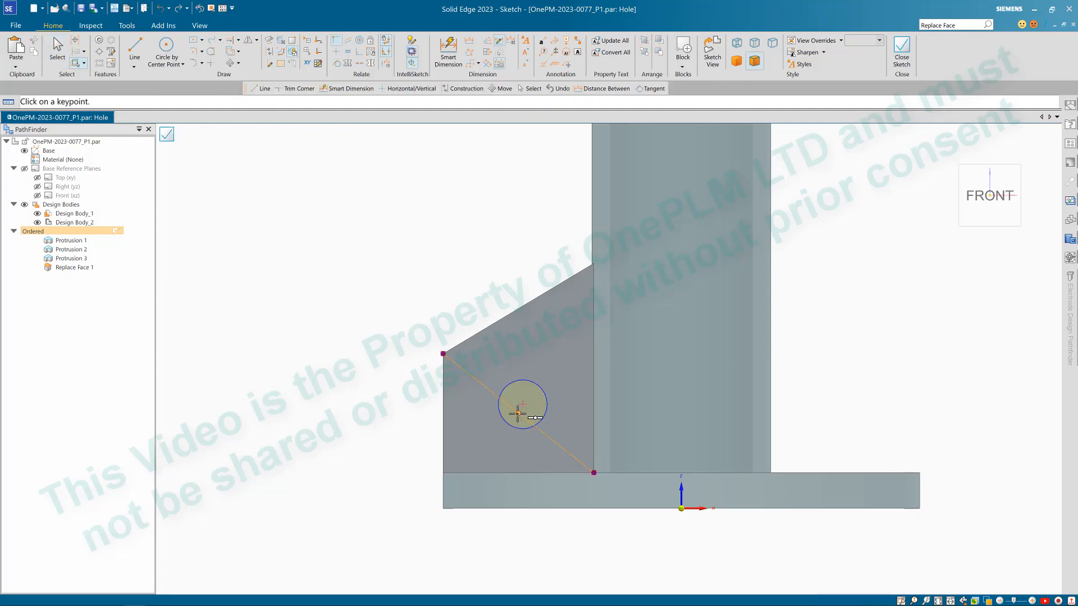
{"action": "left_click", "coordinate": [523, 405]}
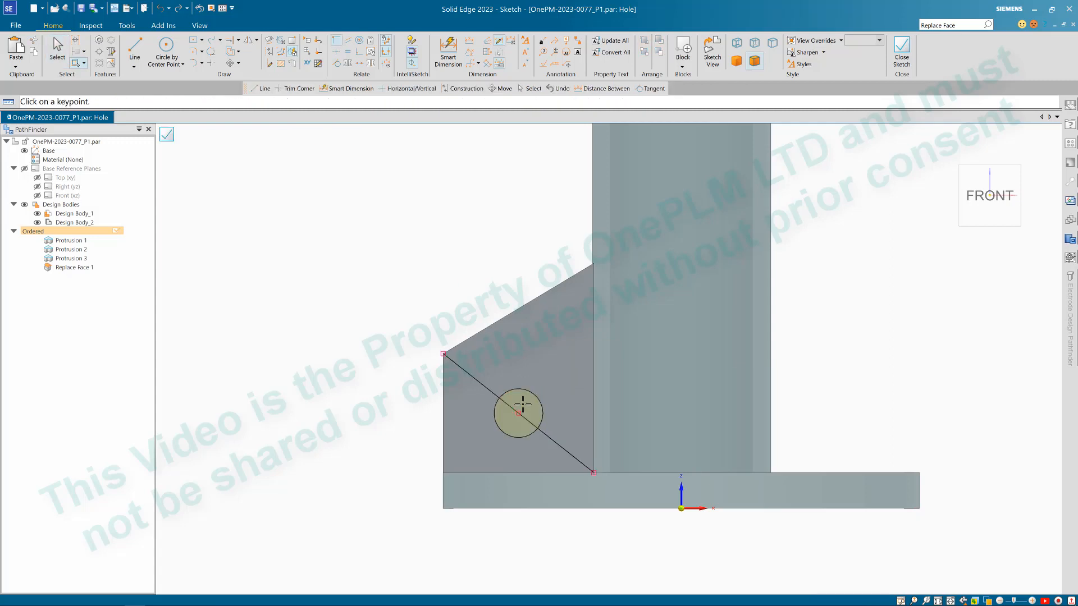
{"action": "scroll", "coordinate": [538, 398], "scroll_direction": "up", "scroll_amount": 2}
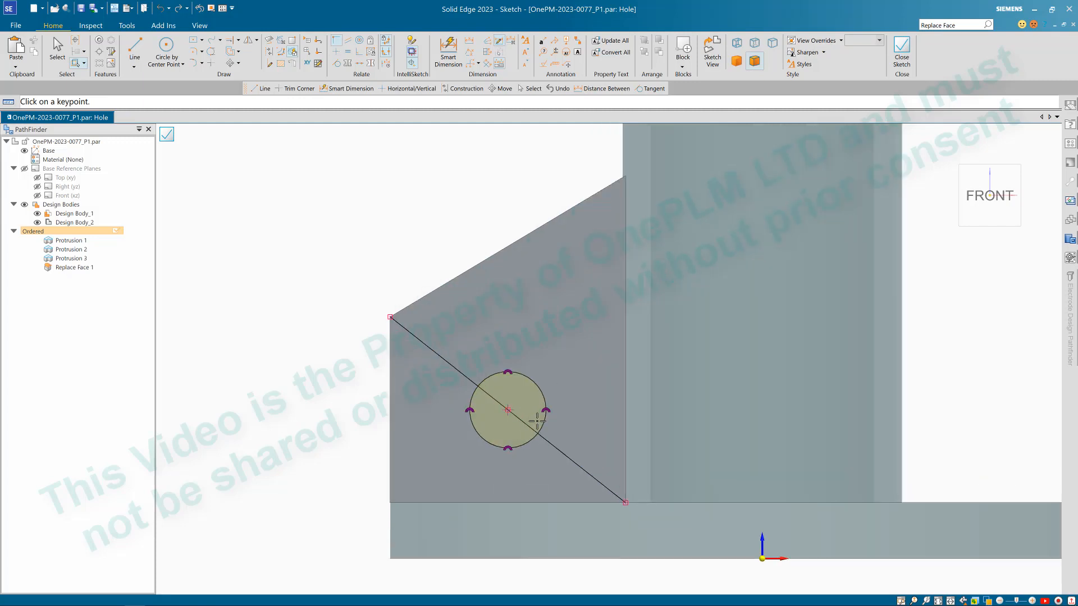
{"action": "key", "text": "Escape"}
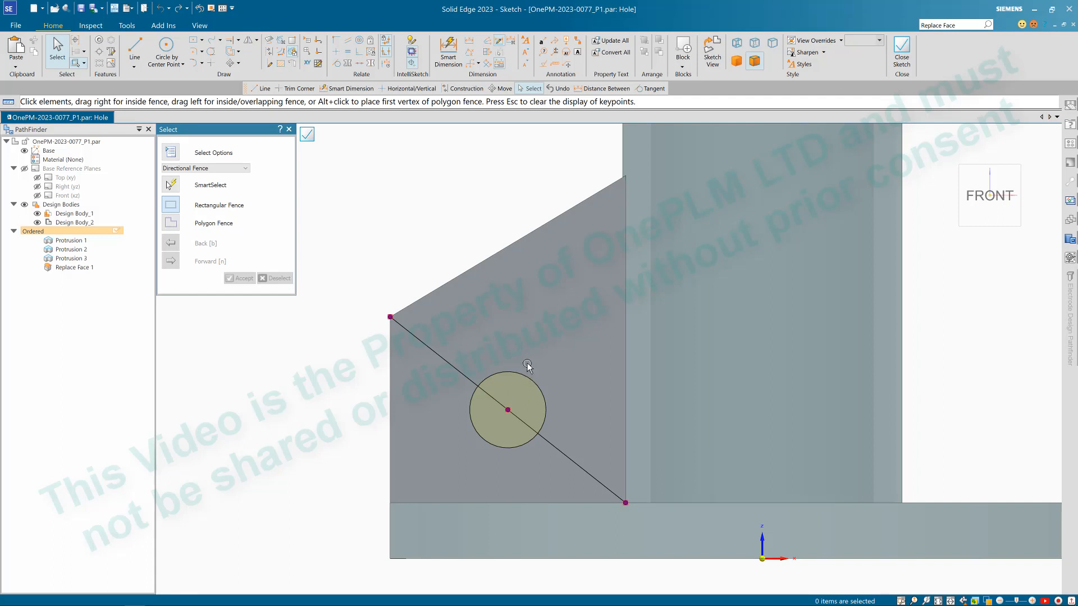
Step: Close the hole sketch and finish the through hole in the rib
{"action": "left_click", "coordinate": [307, 133]}
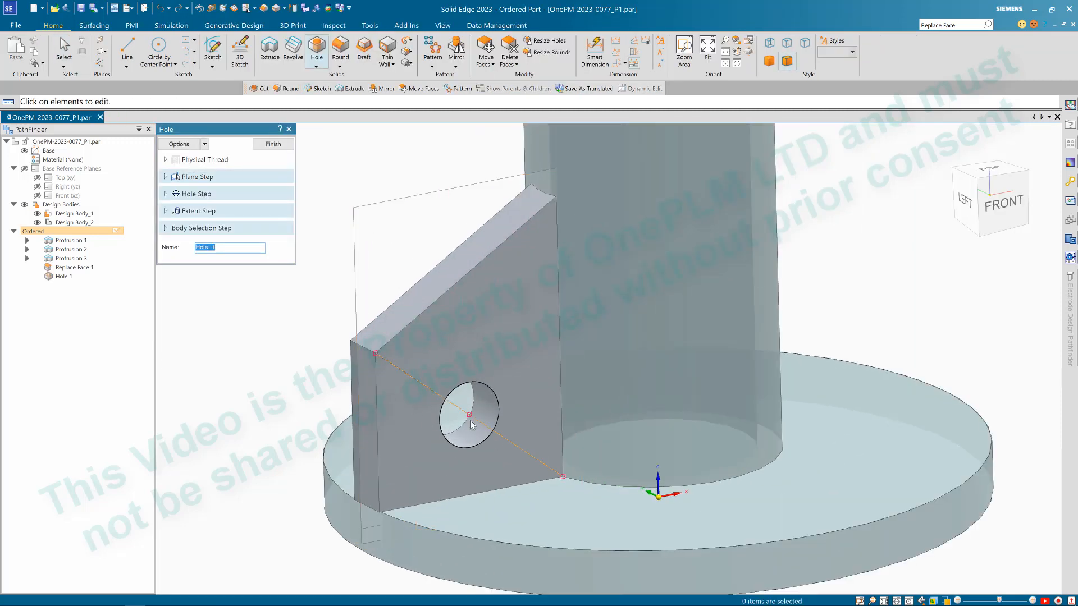
{"action": "left_click", "coordinate": [273, 144]}
{"action": "key", "text": "Escape"}
Step: Start a pattern of the rib protrusion, its replaced face and the hole, using the flange's top face as the sketch plane
{"action": "scroll", "coordinate": [361, 264], "scroll_direction": "down", "scroll_amount": 3}
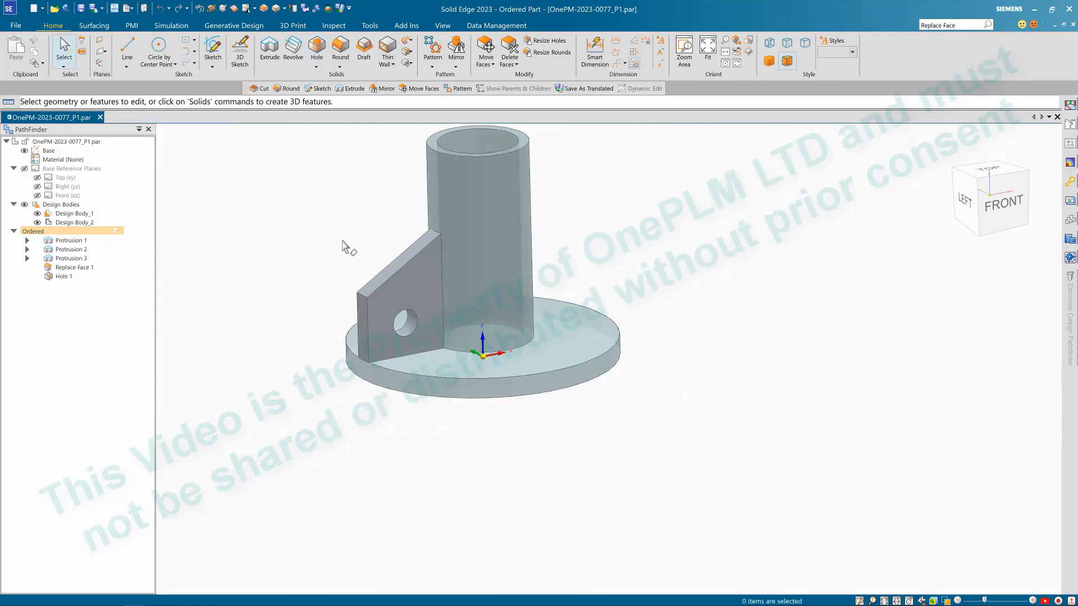
{"action": "scroll", "coordinate": [344, 241], "scroll_direction": "up", "scroll_amount": 3}
{"action": "scroll", "coordinate": [342, 243], "scroll_direction": "down", "scroll_amount": 1}
{"action": "scroll", "coordinate": [354, 247], "scroll_direction": "down", "scroll_amount": 3}
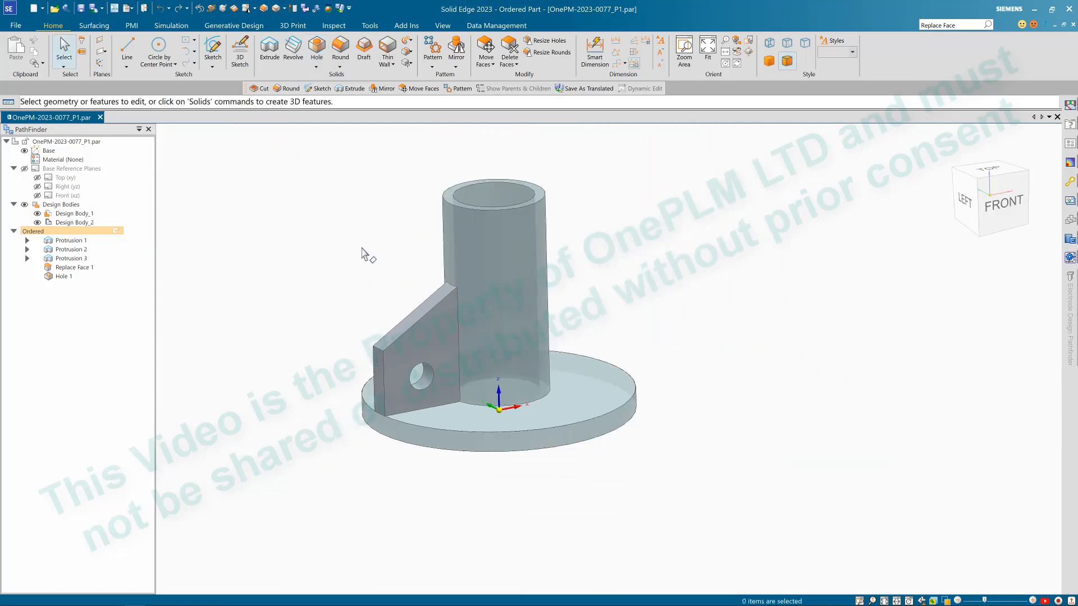
{"action": "scroll", "coordinate": [366, 252], "scroll_direction": "up", "scroll_amount": 1}
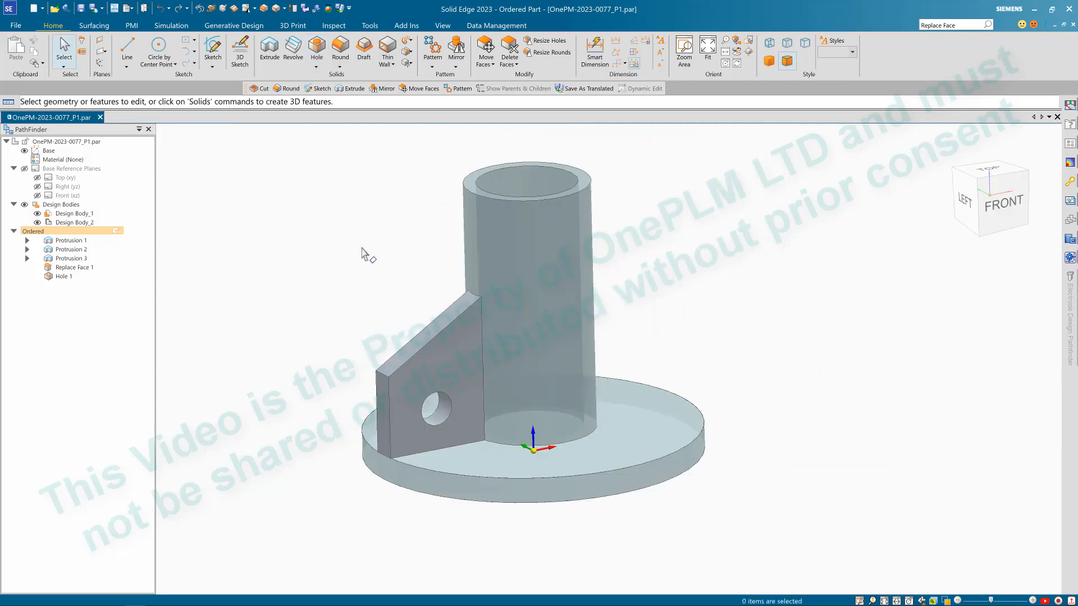
{"action": "left_click", "coordinate": [70, 258]}
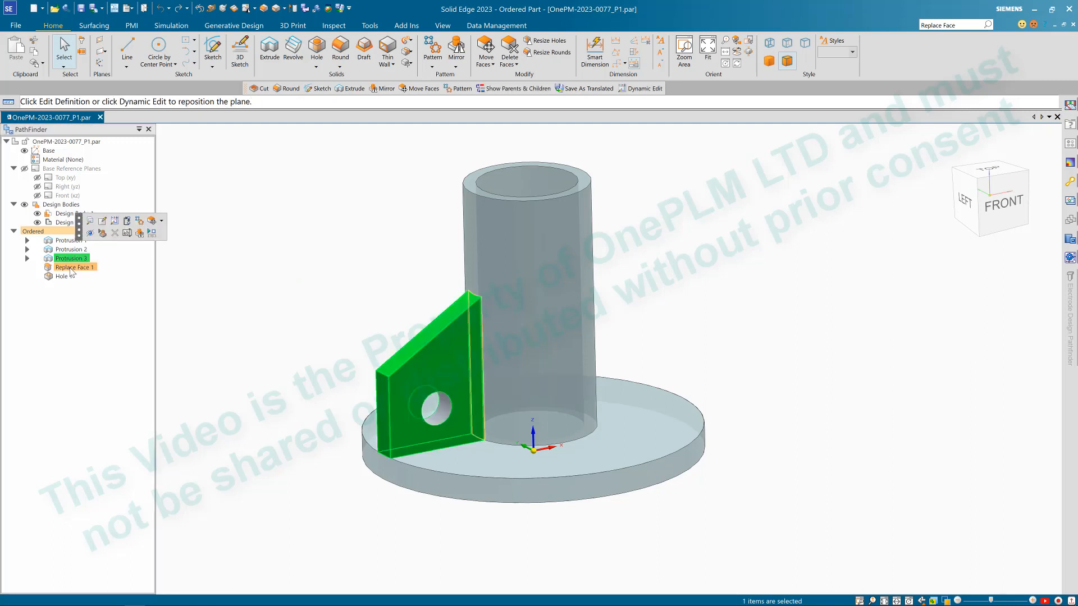
{"action": "left_click", "coordinate": [70, 267], "text": "ctrl"}
{"action": "left_click", "coordinate": [64, 277], "text": "ctrl"}
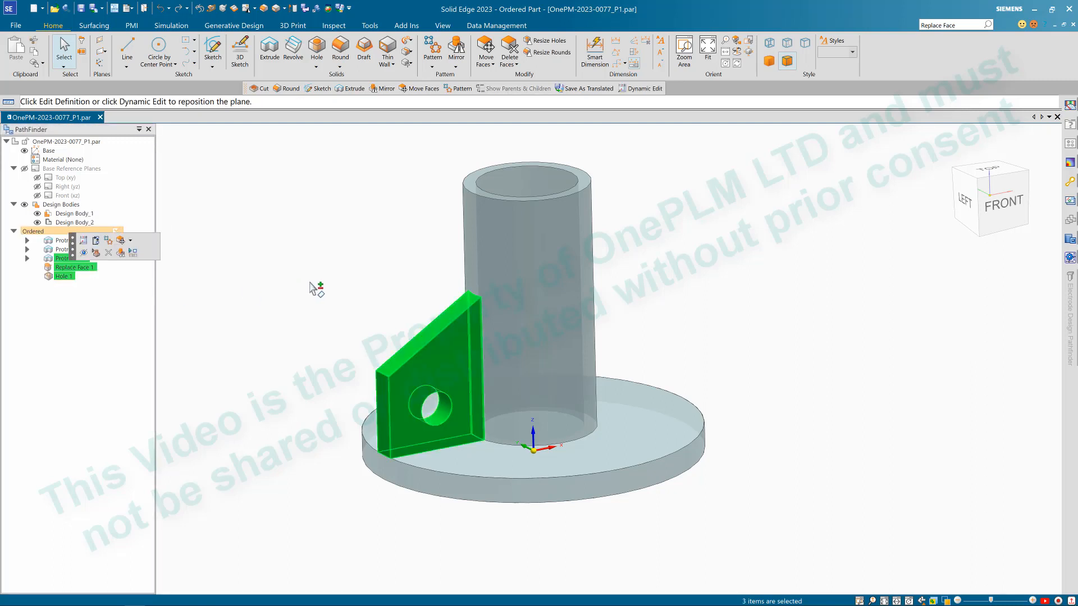
{"action": "left_click", "coordinate": [433, 47]}
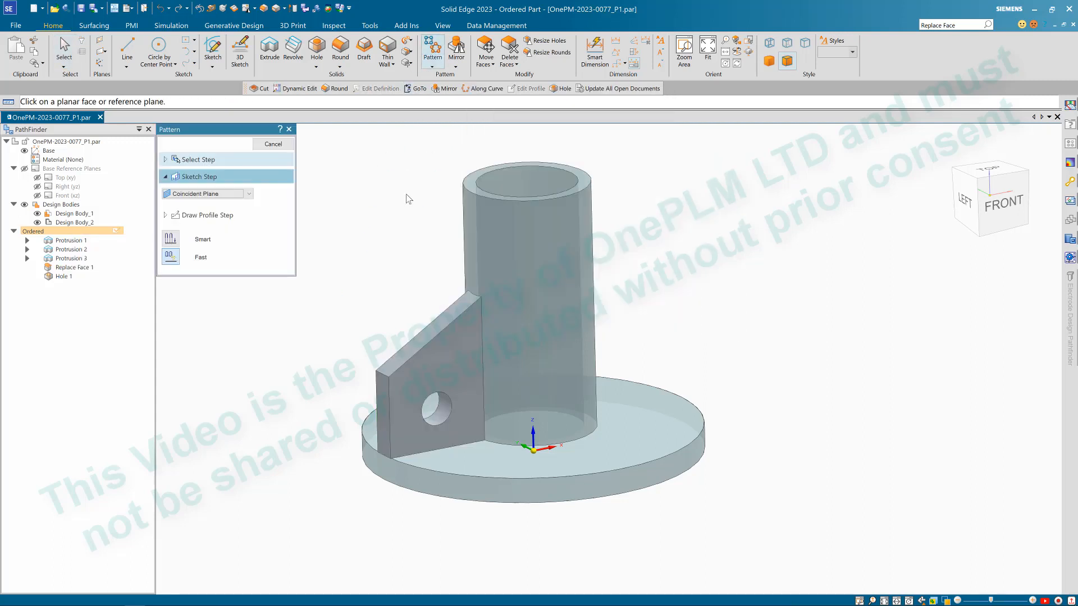
{"action": "left_click", "coordinate": [587, 457]}
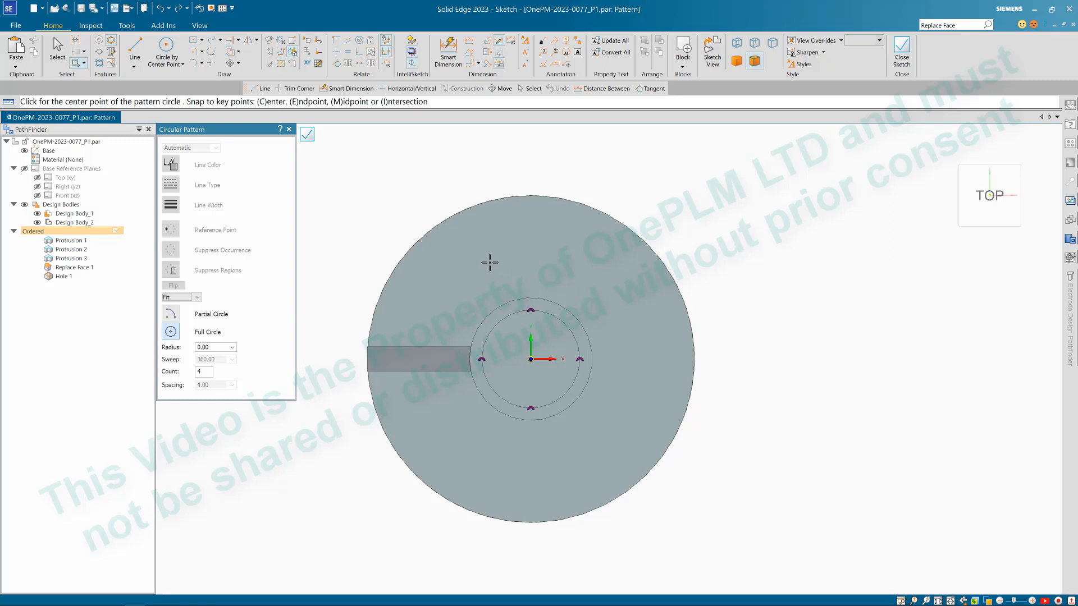
Step: Define a full-circle pattern centred on the origin through the midpoint of the rib's outer edge, radius 40 mm, count 3, and close the sketch
{"action": "left_click", "coordinate": [99, 65]}
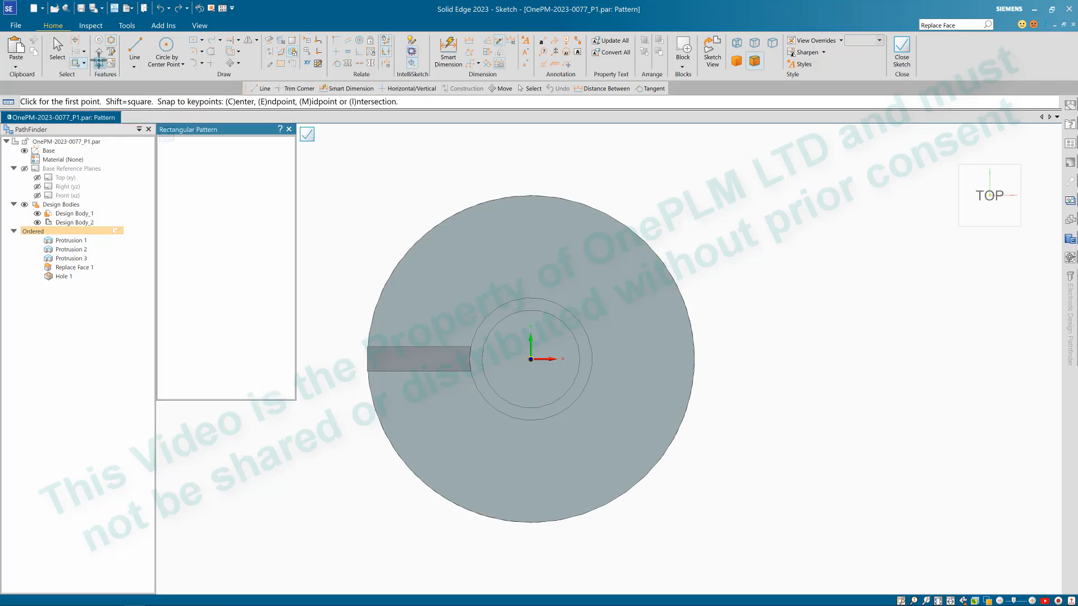
{"action": "left_click", "coordinate": [111, 40]}
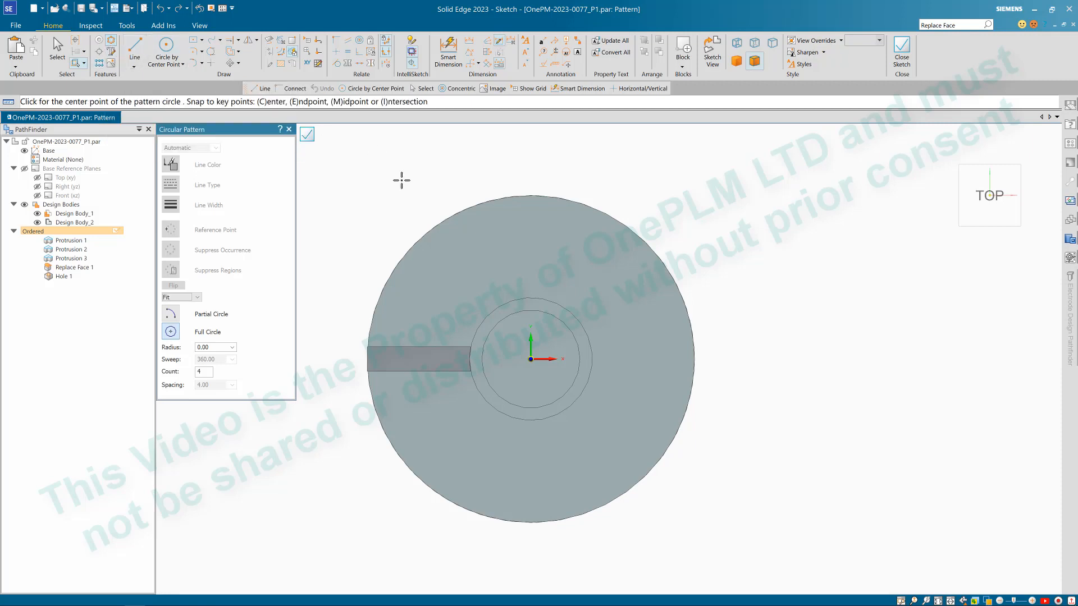
{"action": "left_click", "coordinate": [531, 359]}
{"action": "left_click", "coordinate": [531, 360]}
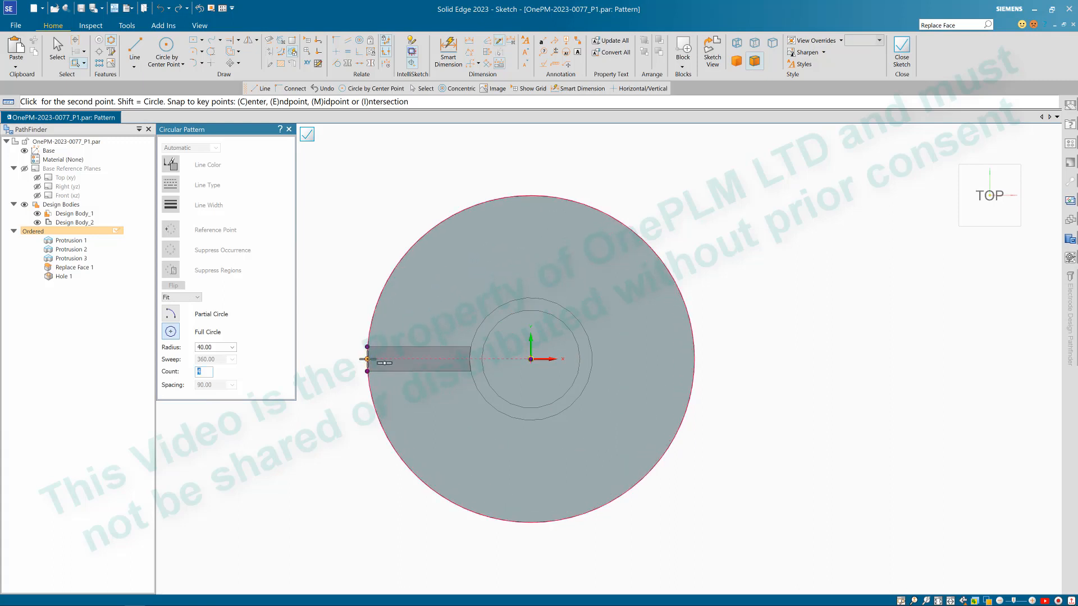
{"action": "left_click", "coordinate": [367, 359]}
{"action": "key", "text": "Tab"}
{"action": "scroll", "coordinate": [363, 359], "scroll_direction": "up", "scroll_amount": 5}
{"action": "scroll", "coordinate": [362, 360], "scroll_direction": "down", "scroll_amount": 4}
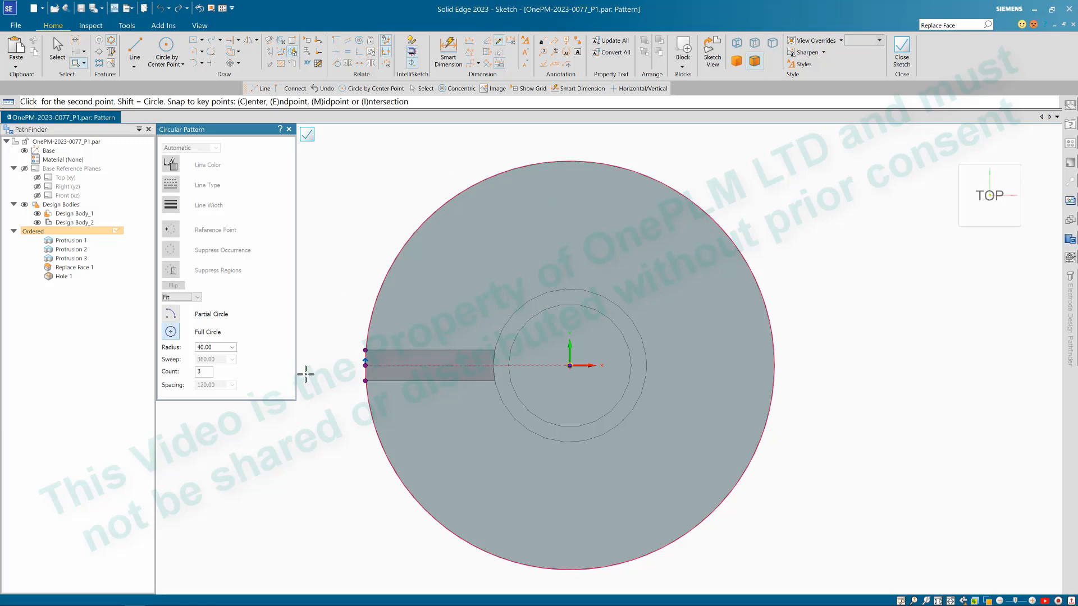
{"action": "left_click", "coordinate": [353, 326]}
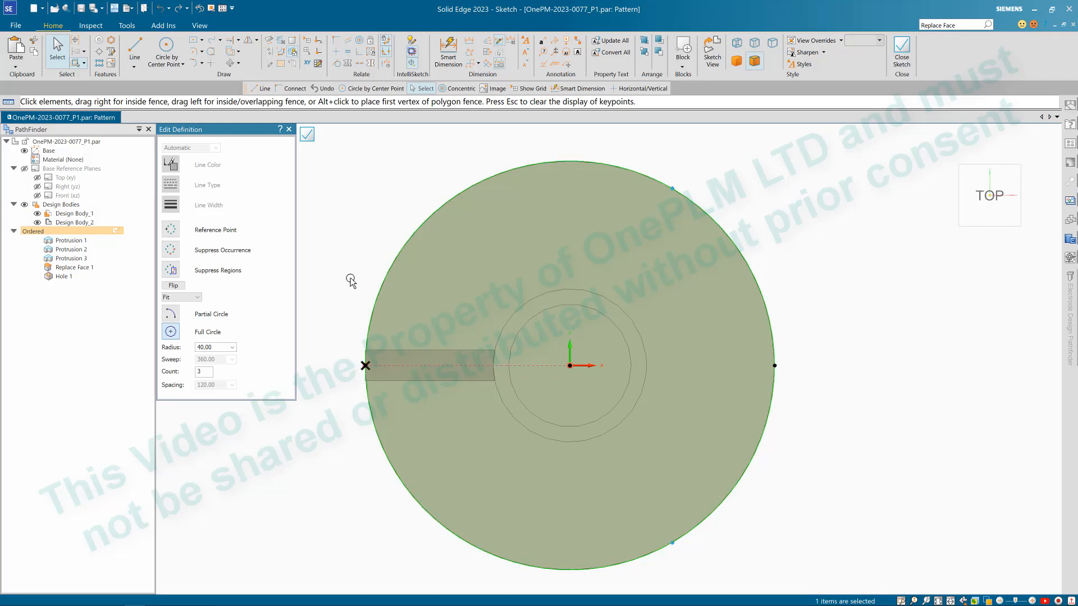
{"action": "left_click", "coordinate": [308, 134]}
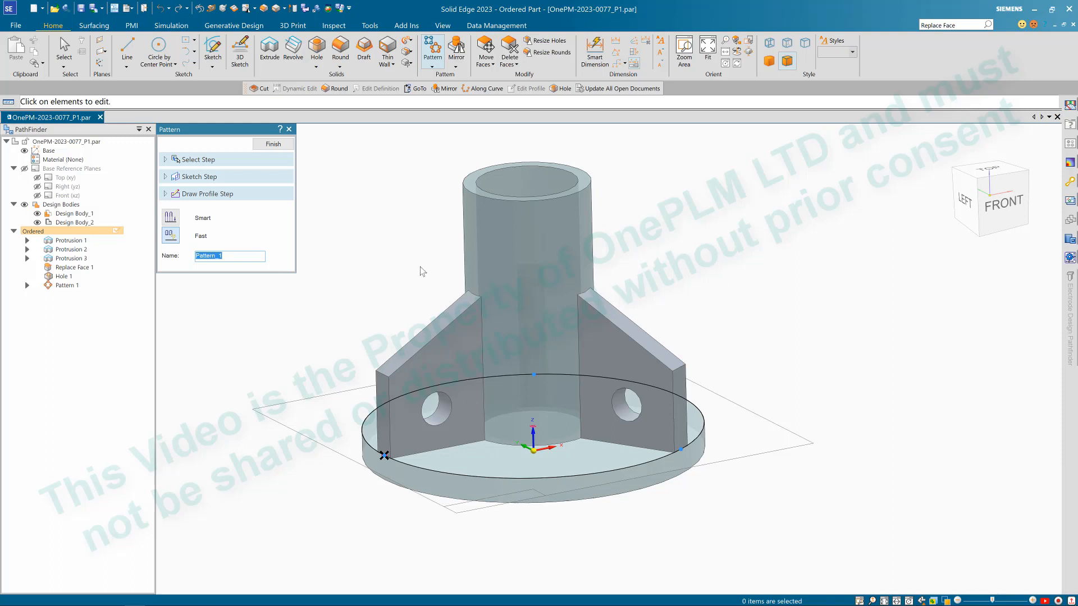
Step: Keep the pattern type as Fast, finish the rib pattern and clear the feature selection
{"action": "scroll", "coordinate": [375, 272], "scroll_direction": "down", "scroll_amount": 2}
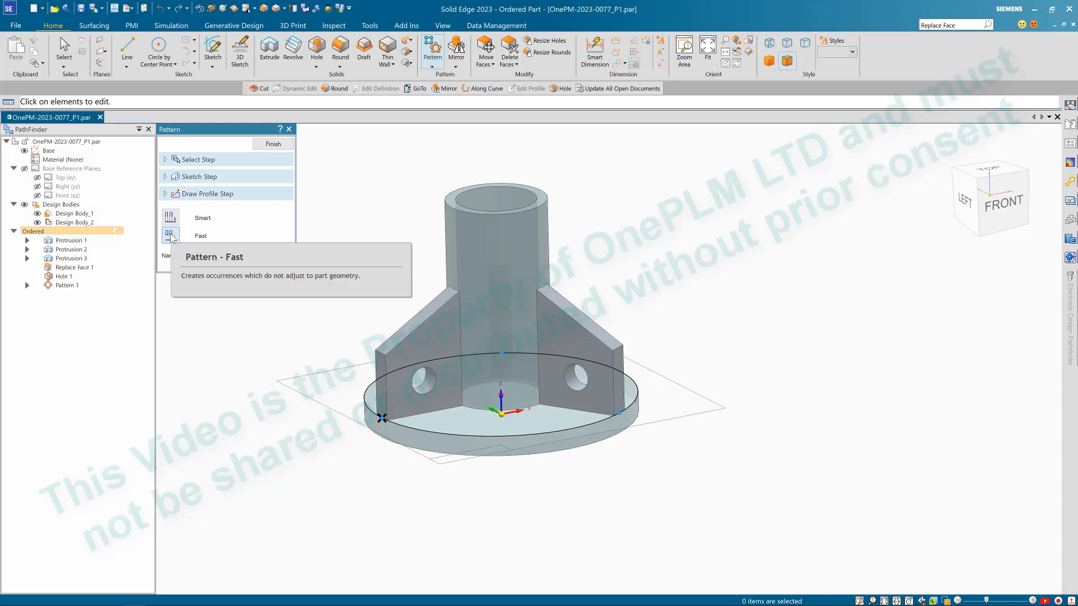
{"action": "left_click", "coordinate": [170, 235]}
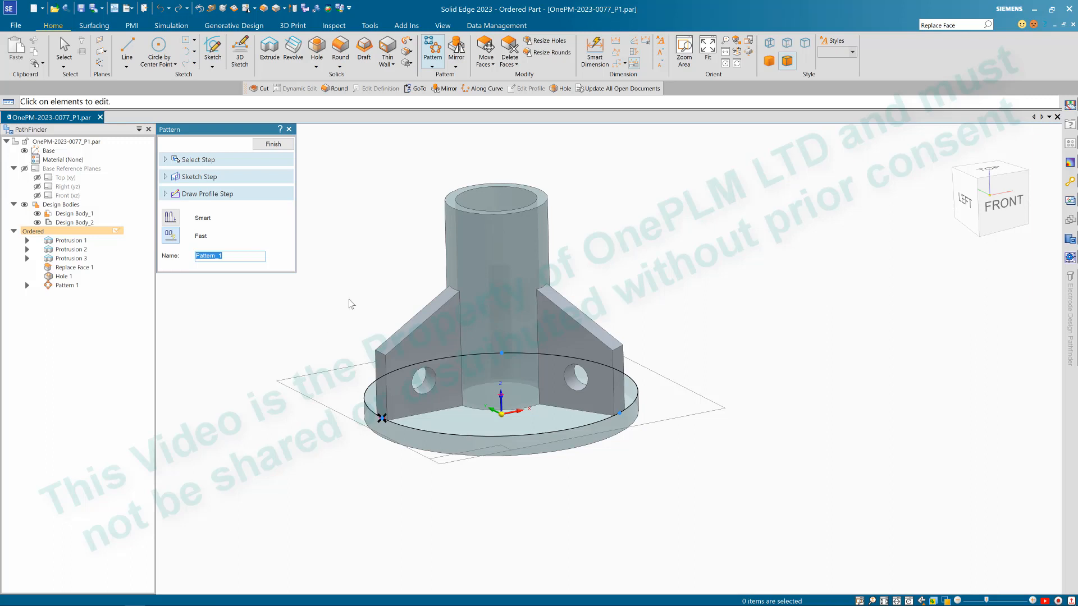
{"action": "left_click", "coordinate": [170, 236]}
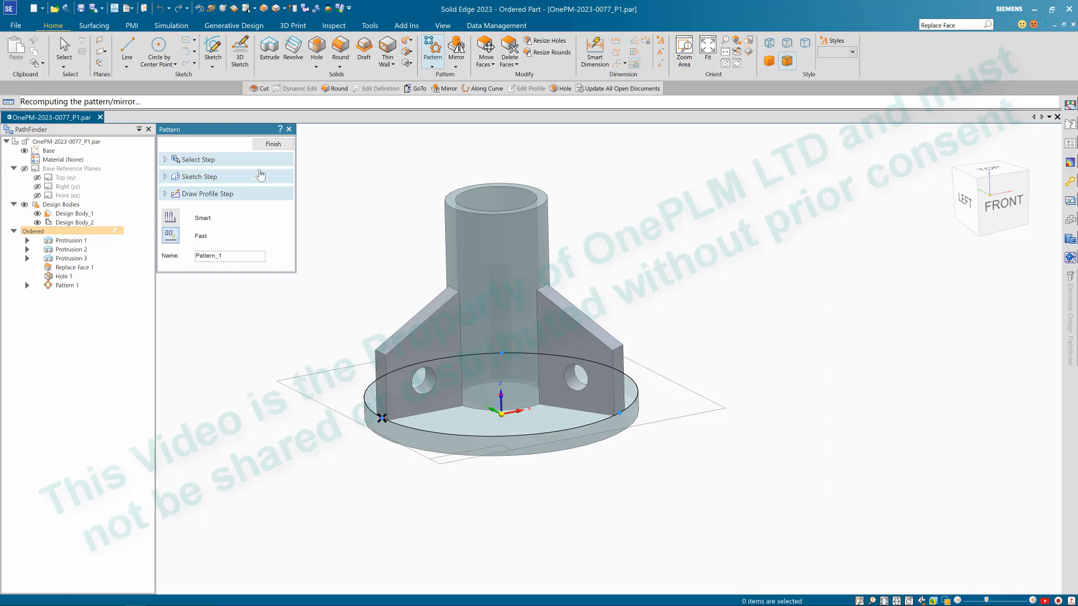
{"action": "left_click", "coordinate": [273, 144]}
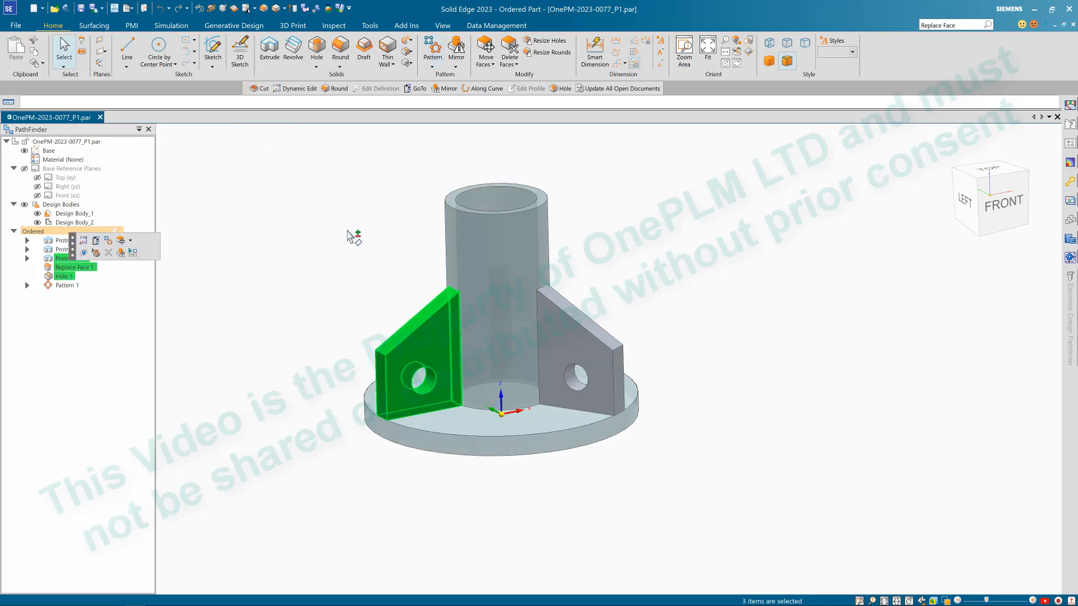
{"action": "scroll", "coordinate": [342, 246], "scroll_direction": "up", "scroll_amount": 3}
{"action": "key", "text": "Escape"}
{"action": "scroll", "coordinate": [345, 253], "scroll_direction": "down", "scroll_amount": 2}
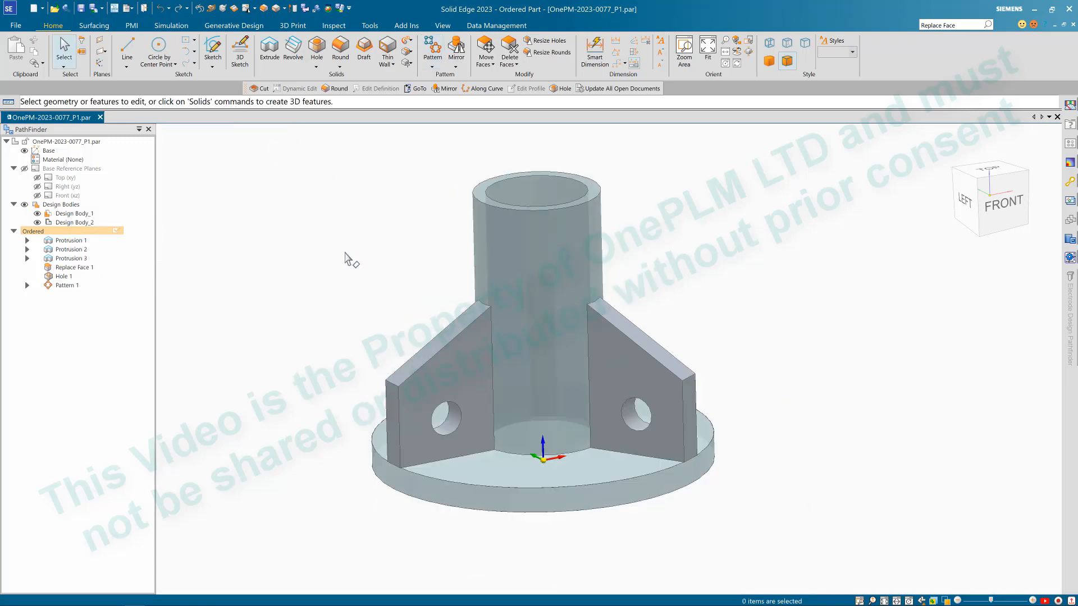
{"action": "middle_click_drag", "start_coordinate": [348, 257], "coordinate": [353, 284]}
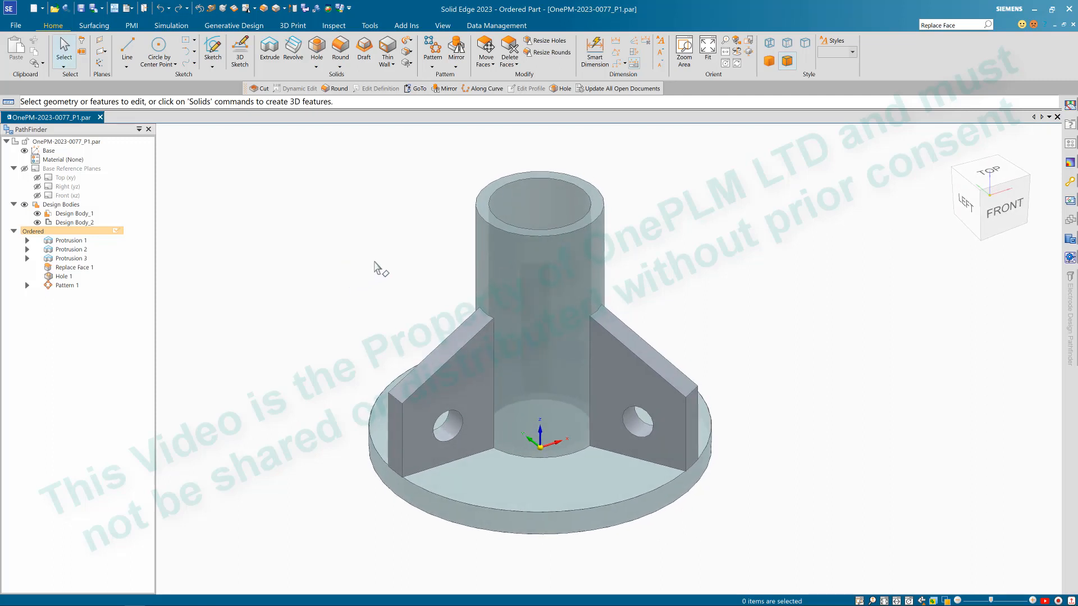
Step: Unite the rib body with the flange-and-tube body using Union, with the ribs as the target
{"action": "left_click", "coordinate": [412, 66]}
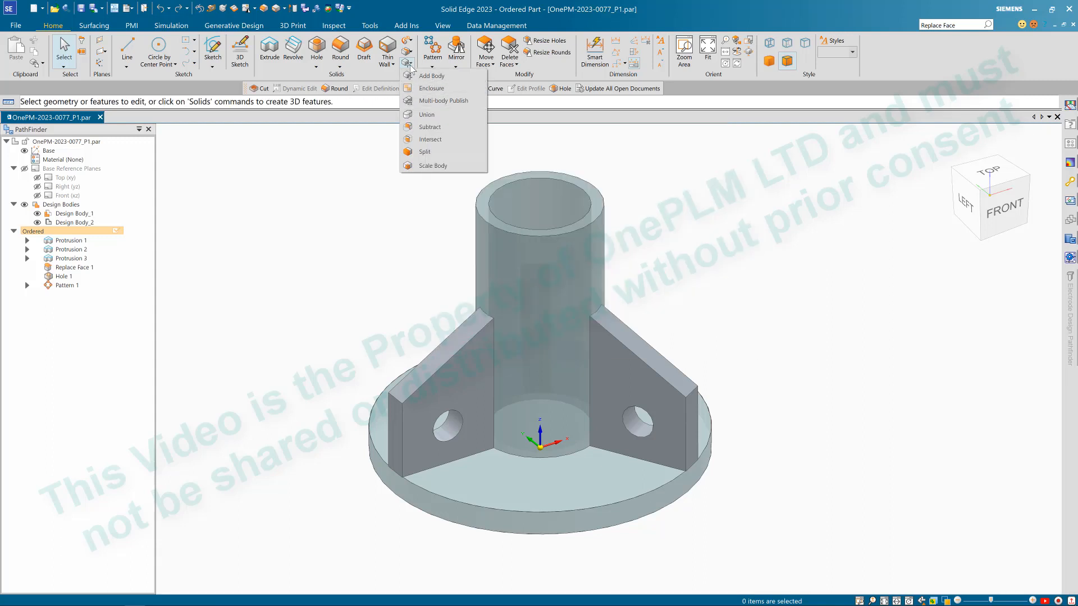
{"action": "left_click", "coordinate": [426, 114]}
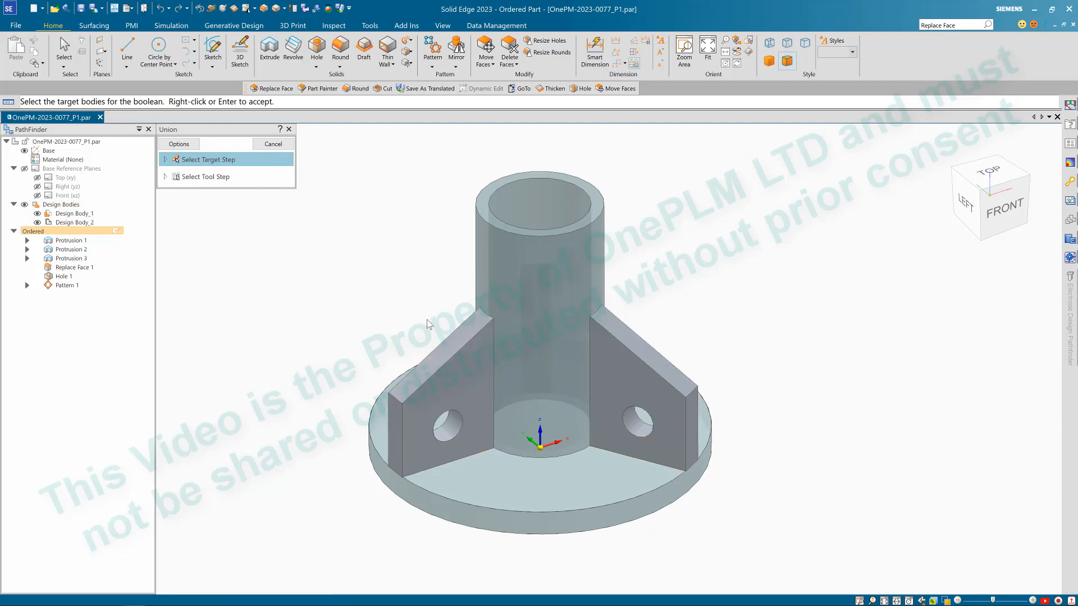
{"action": "left_click", "coordinate": [462, 372]}
{"action": "right_click", "coordinate": [491, 286]}
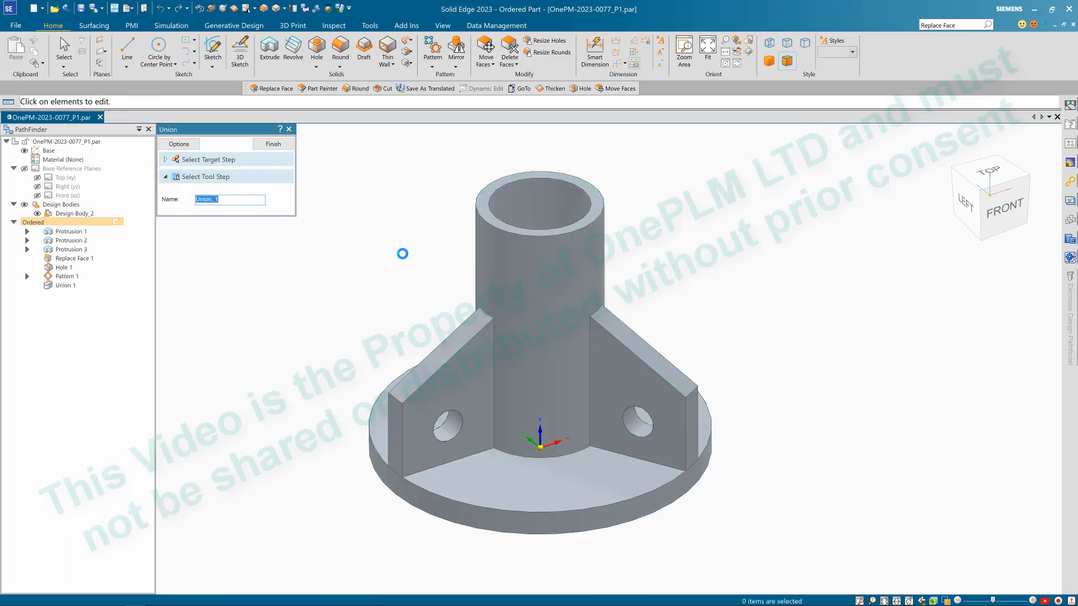
{"action": "left_click", "coordinate": [273, 144]}
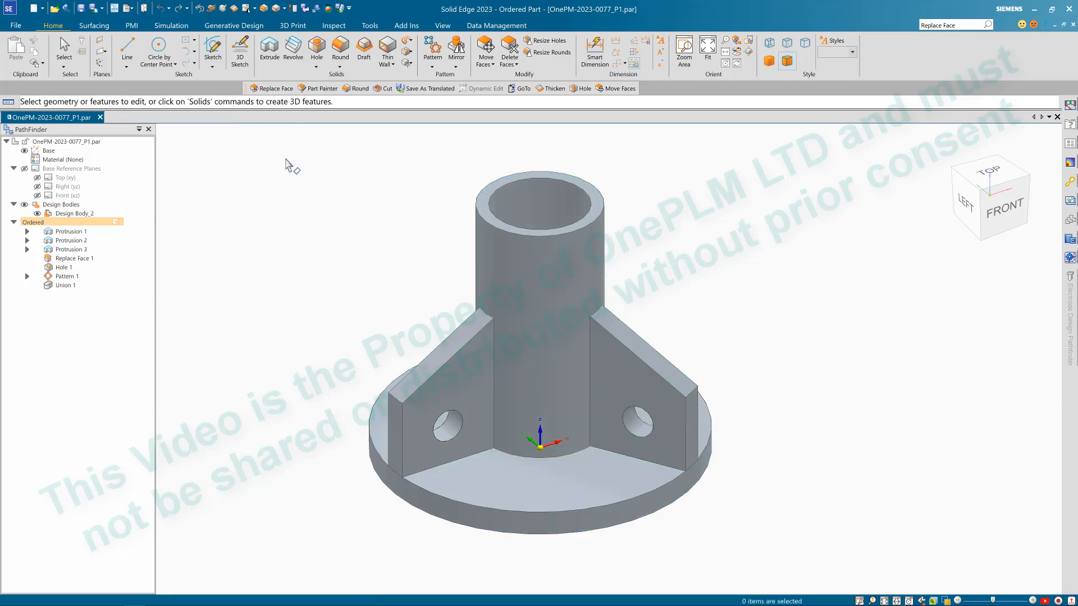
Step: Examine the united body from below and around its sides
{"action": "middle_click_drag", "start_coordinate": [696, 320], "coordinate": [445, 265]}
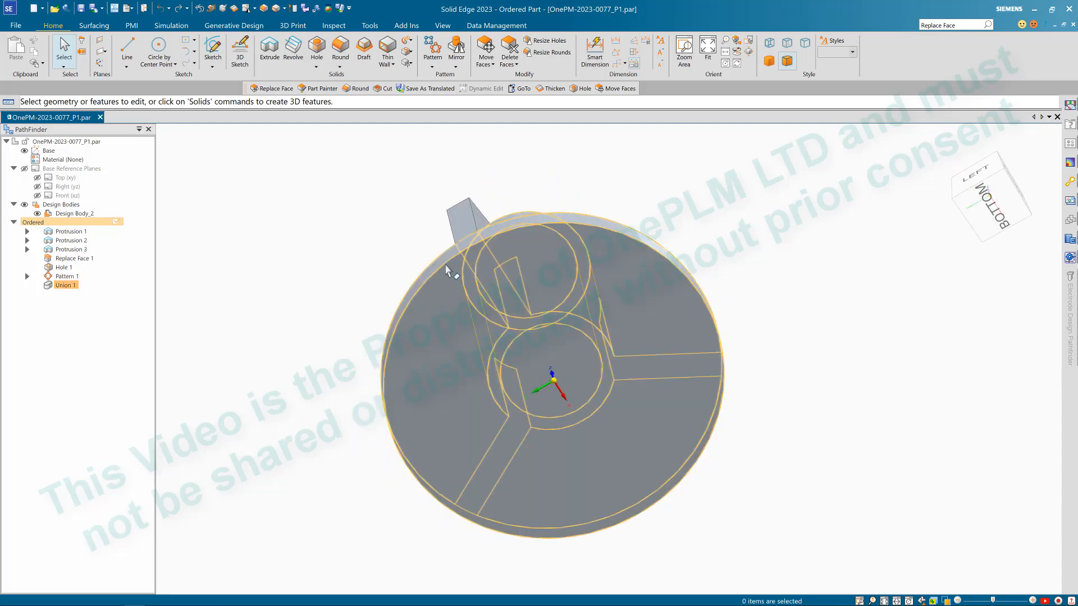
{"action": "scroll", "coordinate": [481, 229], "scroll_direction": "up", "scroll_amount": 6}
{"action": "scroll", "coordinate": [463, 312], "scroll_direction": "down", "scroll_amount": 5}
{"action": "middle_click_drag", "start_coordinate": [465, 316], "coordinate": [507, 401]}
{"action": "scroll", "coordinate": [506, 401], "scroll_direction": "down", "scroll_amount": 4}
{"action": "scroll", "coordinate": [571, 278], "scroll_direction": "up", "scroll_amount": 6}
{"action": "middle_click_drag", "start_coordinate": [571, 278], "coordinate": [595, 314]}
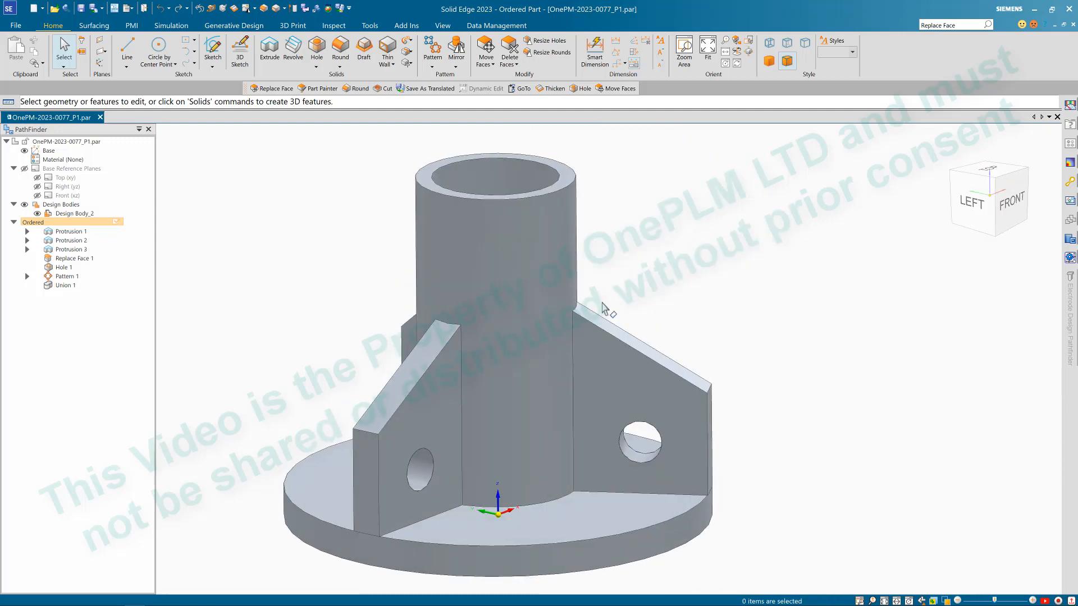
Step: Start Replace Face and choose the flat outer end faces of all three ribs as the faces to replace
{"action": "left_click", "coordinate": [94, 25]}
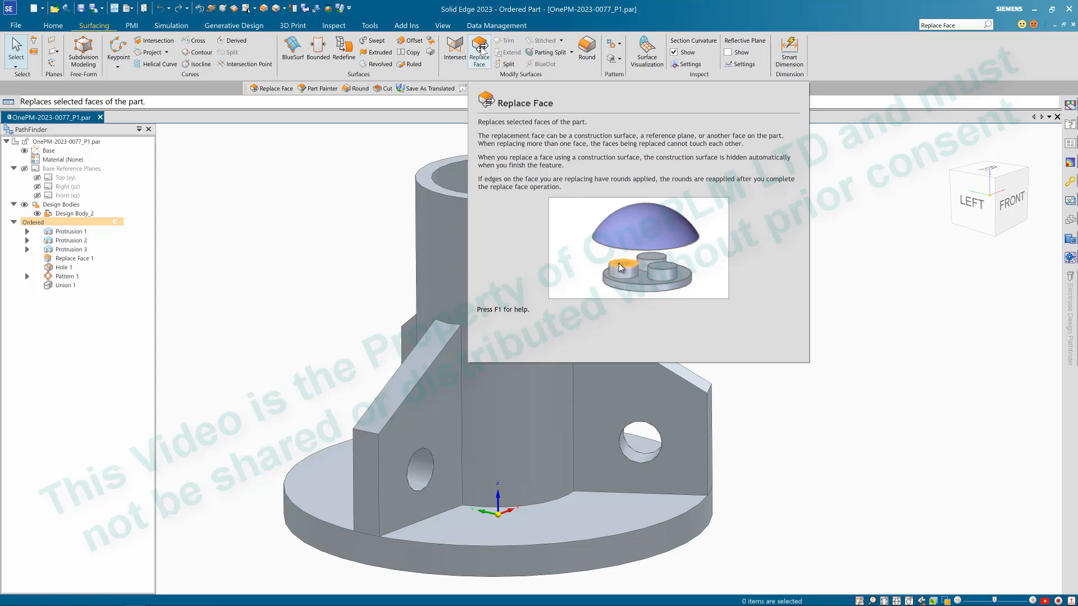
{"action": "left_click", "coordinate": [480, 52]}
{"action": "scroll", "coordinate": [371, 222], "scroll_direction": "down", "scroll_amount": 3}
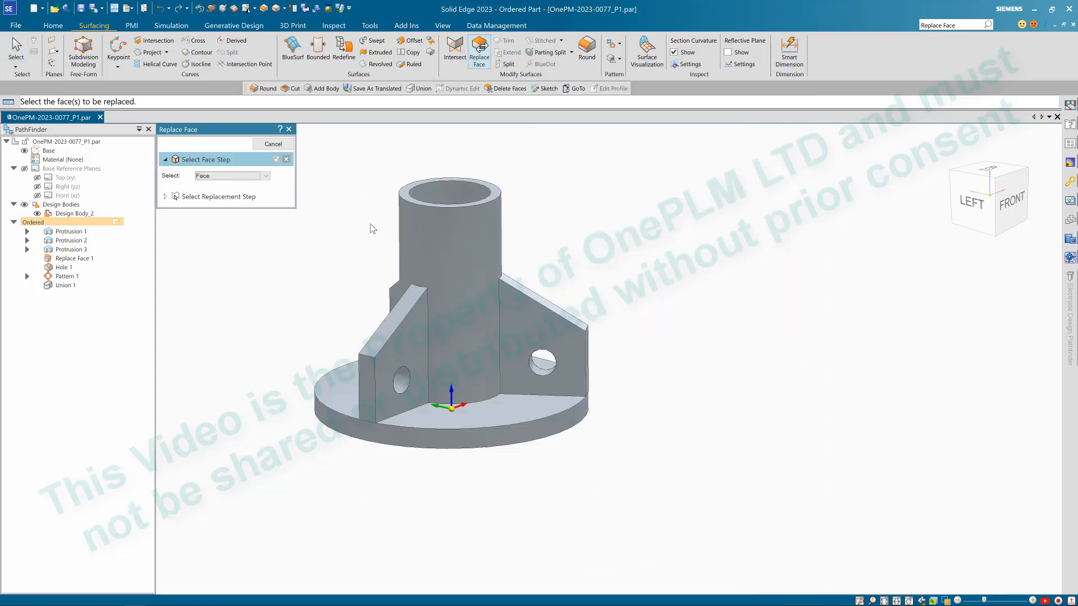
{"action": "left_click", "coordinate": [364, 385]}
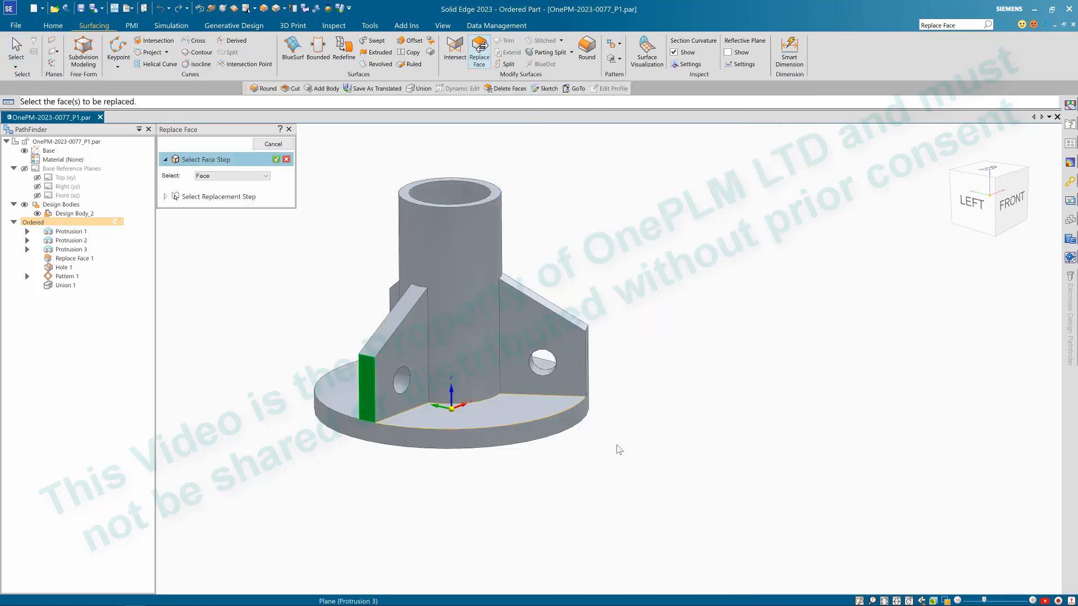
{"action": "middle_click_drag", "start_coordinate": [364, 386], "coordinate": [570, 458]}
{"action": "left_click", "coordinate": [484, 401]}
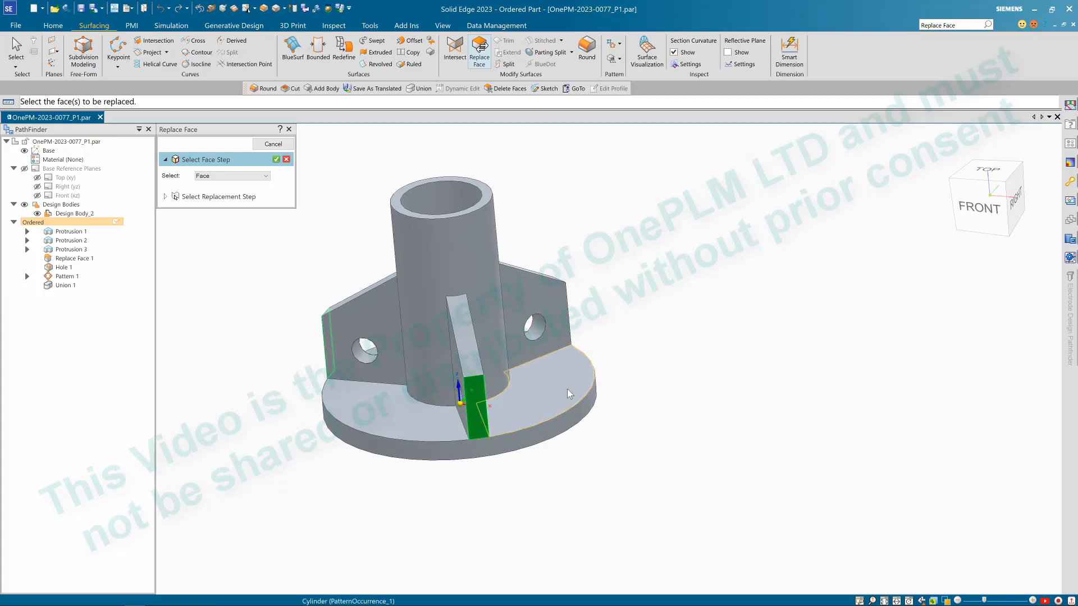
{"action": "middle_click_drag", "start_coordinate": [526, 378], "coordinate": [480, 402]}
{"action": "left_click", "coordinate": [499, 398]}
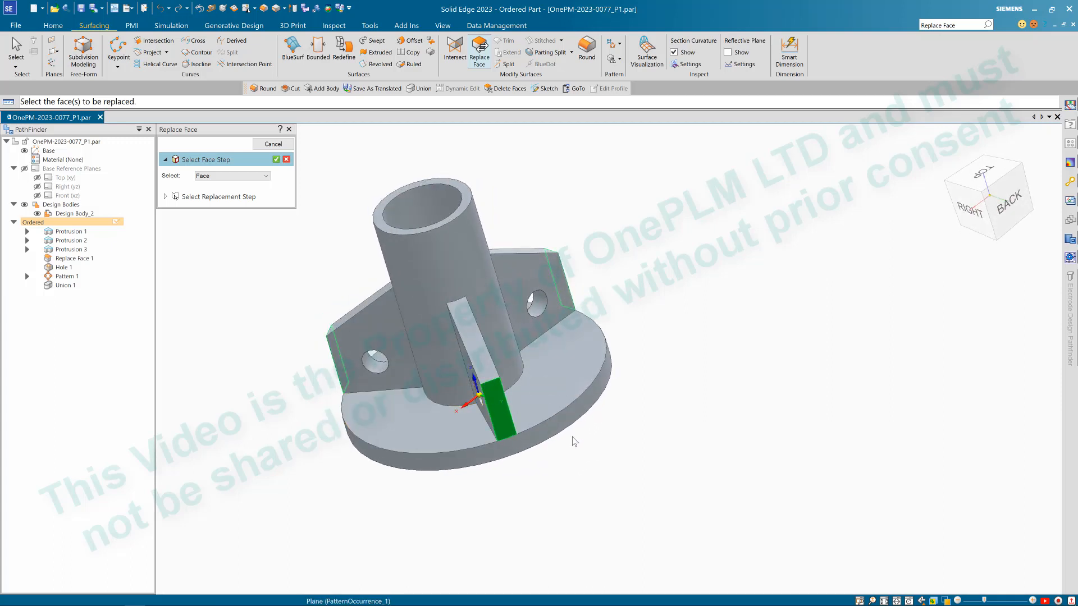
{"action": "middle_click_drag", "start_coordinate": [573, 439], "coordinate": [604, 436]}
{"action": "right_click", "coordinate": [632, 362]}
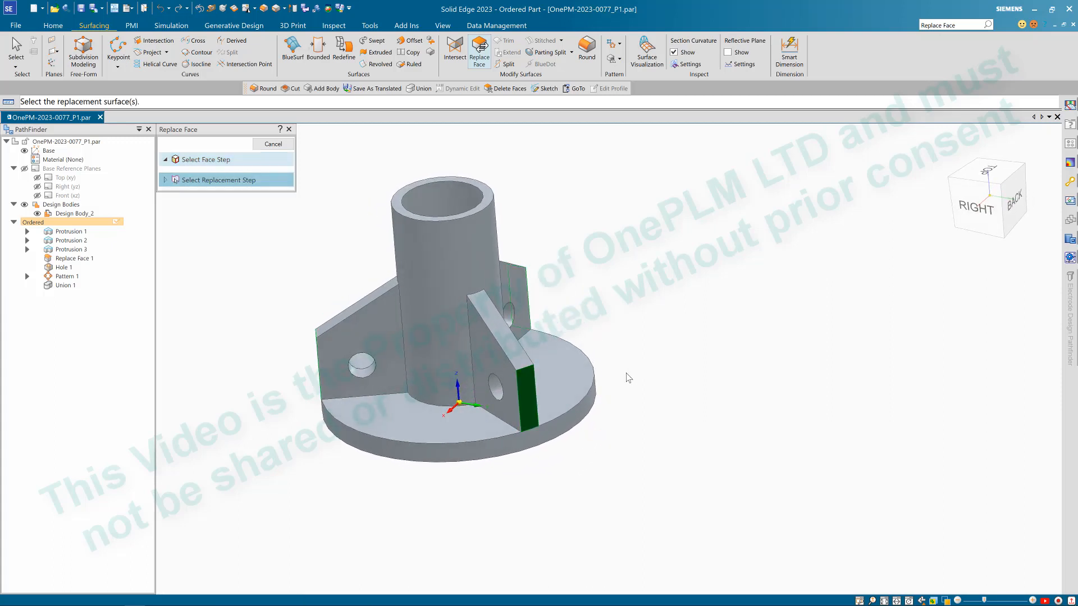
Step: Use the flange's cylindrical outer face as the replacement surface for the rib ends and finish the Replace Face feature
{"action": "left_click", "coordinate": [570, 420]}
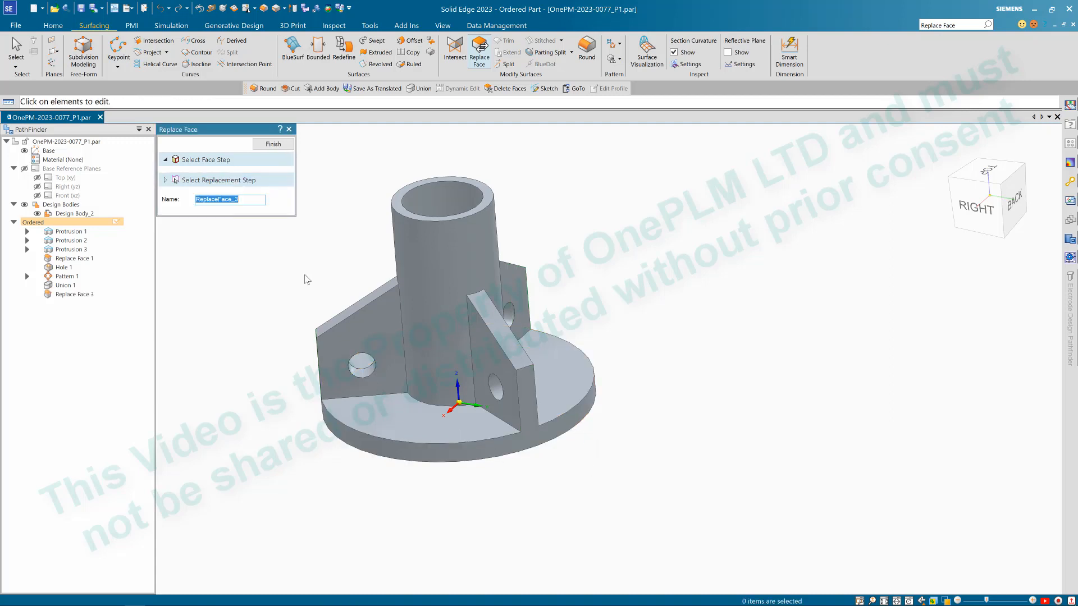
{"action": "left_click", "coordinate": [284, 146]}
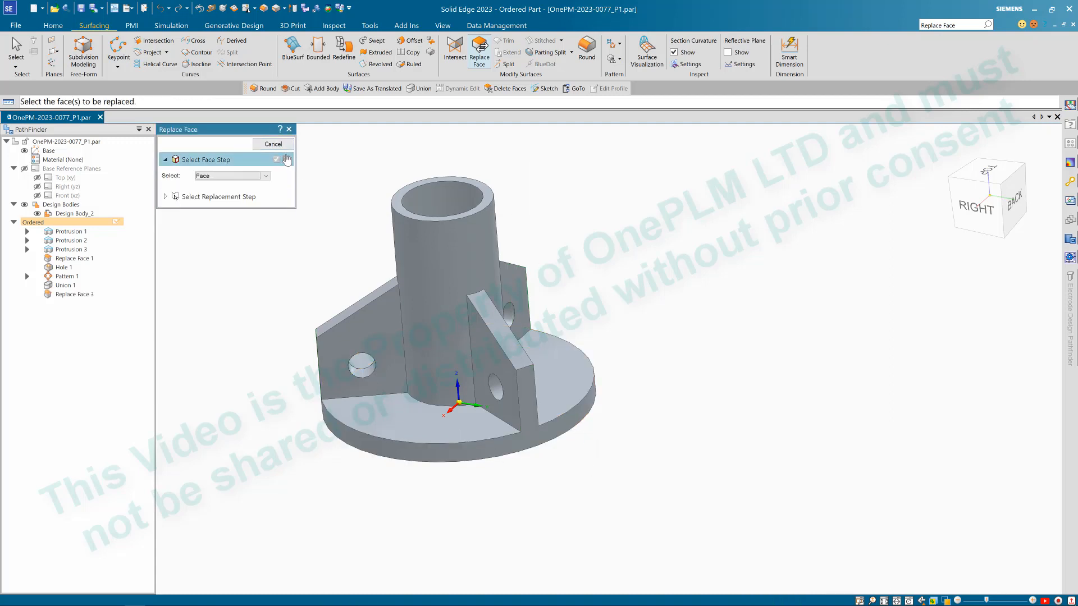
{"action": "left_click", "coordinate": [273, 144]}
{"action": "middle_click_drag", "start_coordinate": [649, 301], "coordinate": [675, 310]}
{"action": "scroll", "coordinate": [371, 273], "scroll_direction": "up", "scroll_amount": 2}
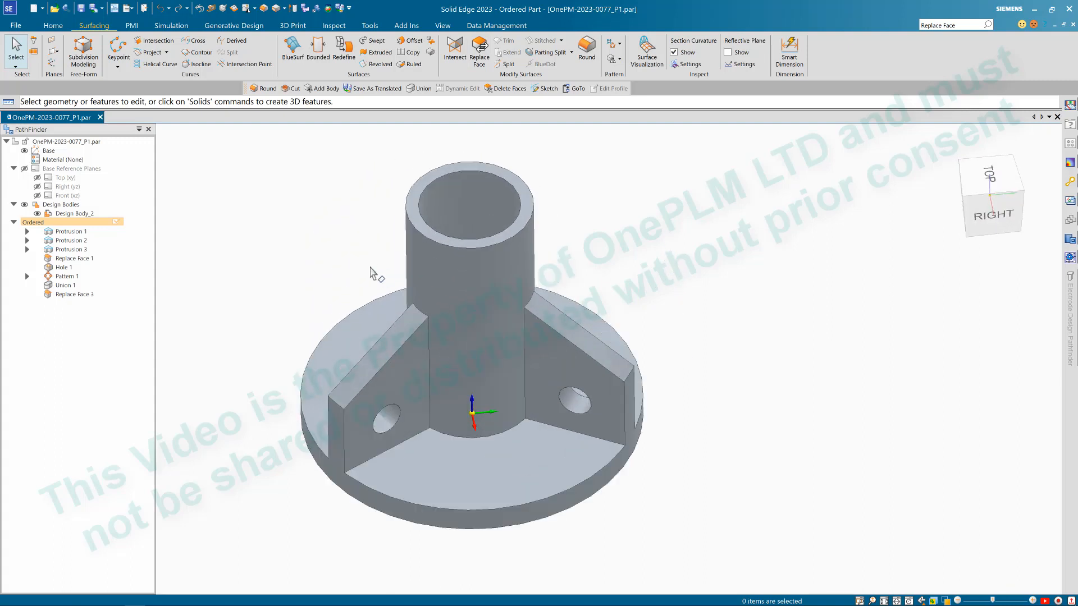
{"action": "middle_click_drag", "start_coordinate": [370, 274], "coordinate": [301, 251]}
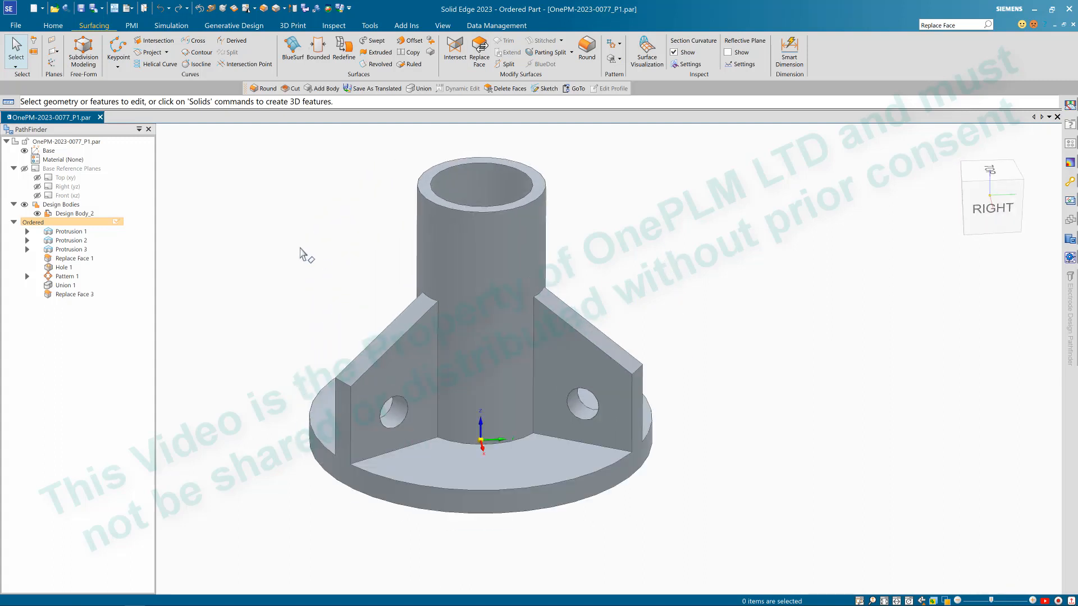
Step: Start a Round with a 3 mm radius and select the tube-side and outer corner edges on the tops of the two front-facing ribs
{"action": "scroll", "coordinate": [305, 247], "scroll_direction": "up", "scroll_amount": 1}
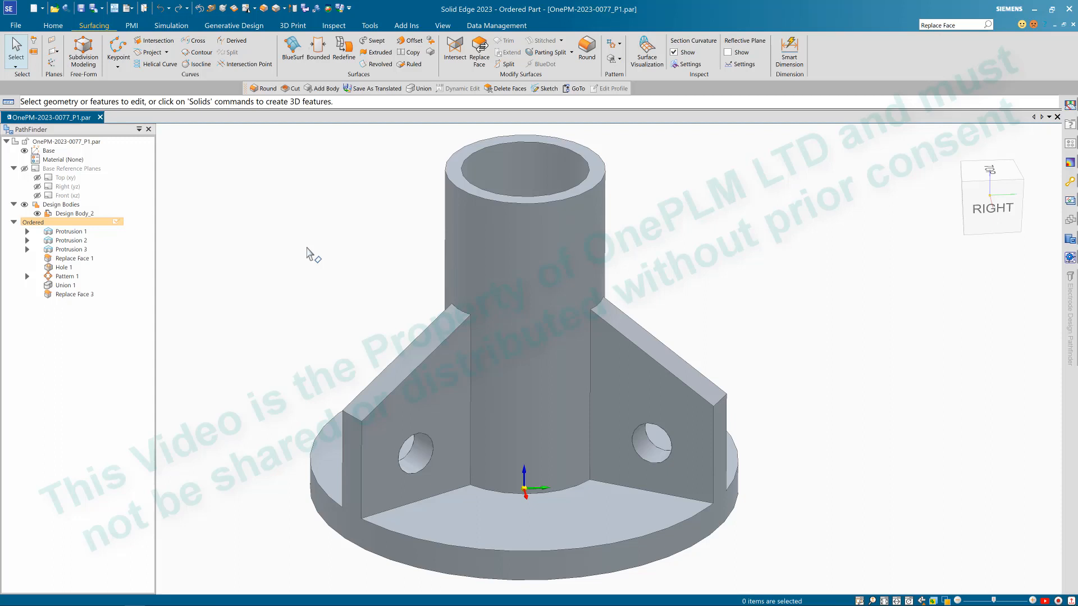
{"action": "left_click", "coordinate": [53, 27]}
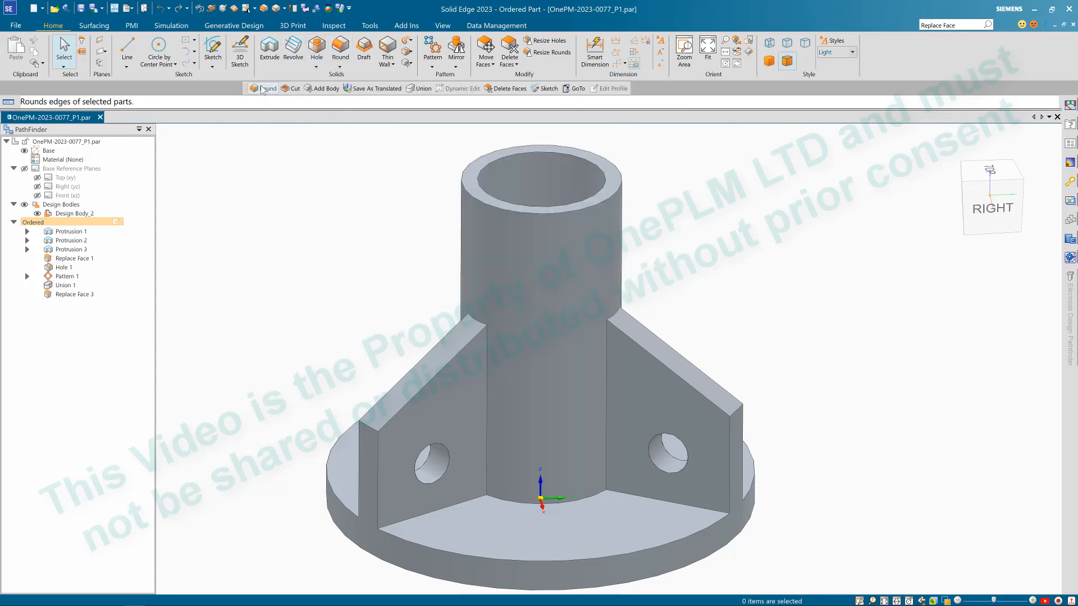
{"action": "right_click", "coordinate": [303, 233]}
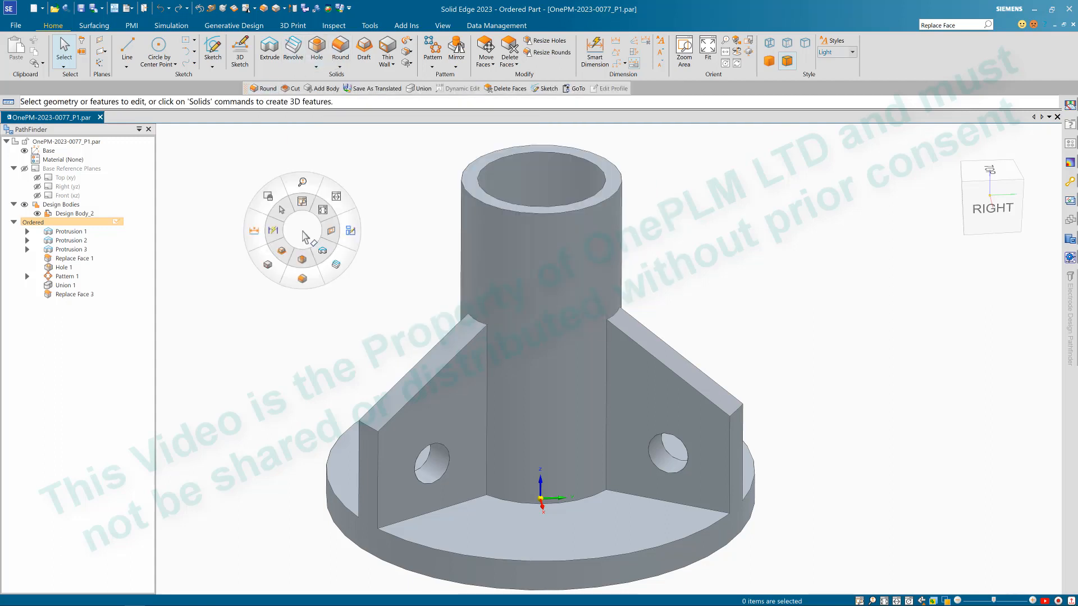
{"action": "left_click", "coordinate": [304, 279]}
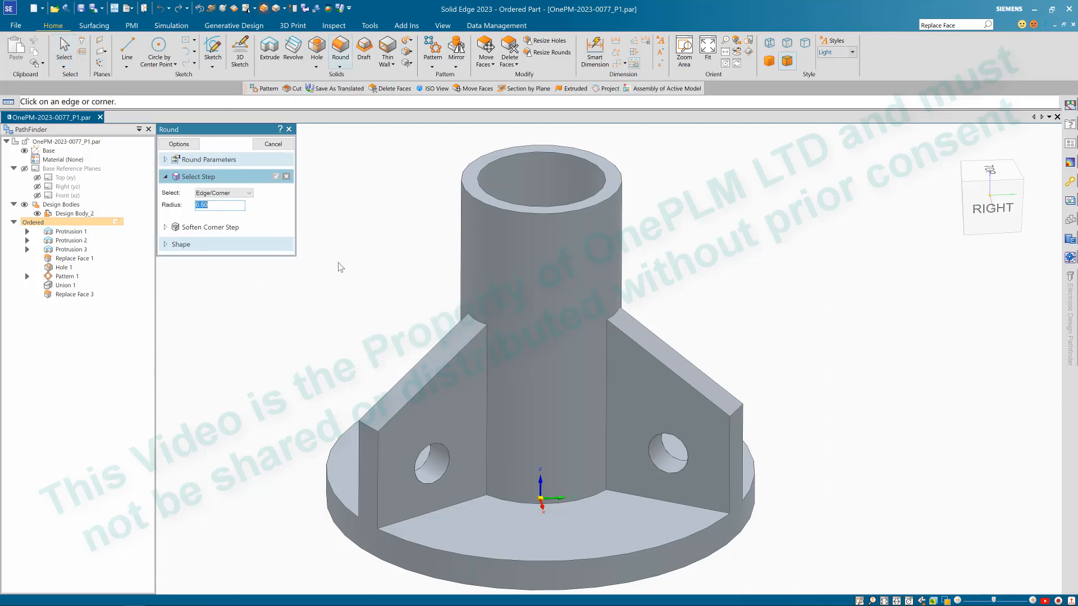
{"action": "scroll", "coordinate": [360, 276], "scroll_direction": "down", "scroll_amount": 3}
{"action": "scroll", "coordinate": [354, 272], "scroll_direction": "down", "scroll_amount": 1}
{"action": "scroll", "coordinate": [343, 272], "scroll_direction": "up", "scroll_amount": 1}
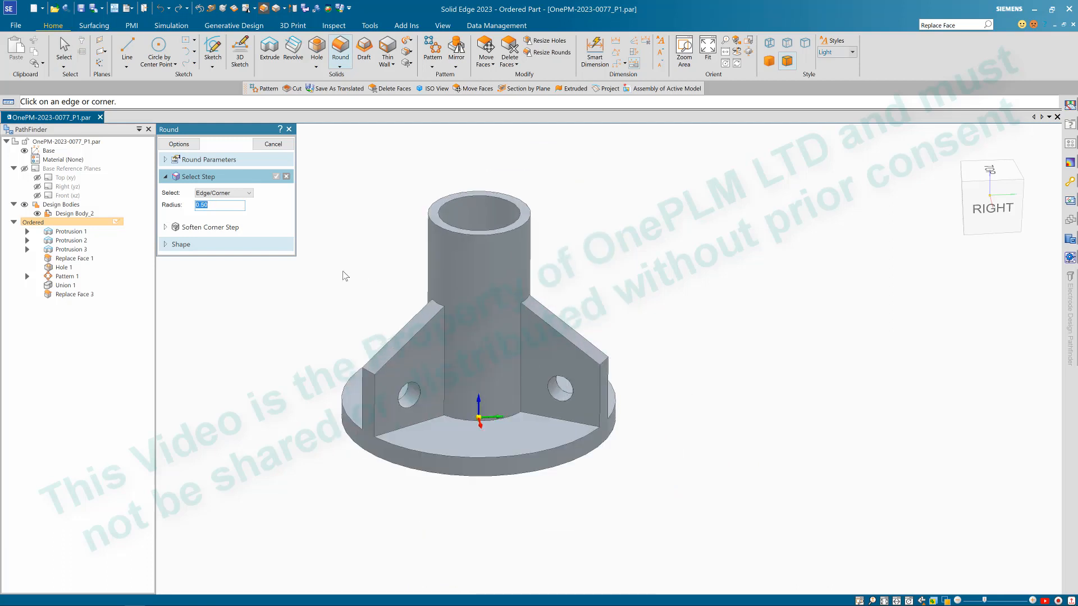
{"action": "scroll", "coordinate": [345, 275], "scroll_direction": "up", "scroll_amount": 1}
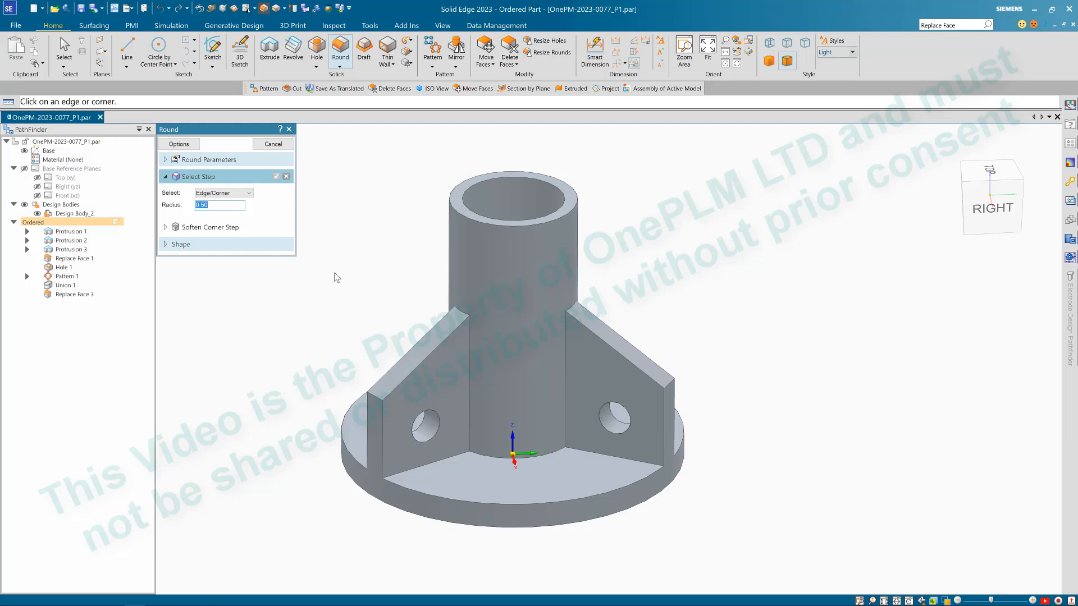
{"action": "key", "text": "Return"}
{"action": "left_click", "coordinate": [462, 314]}
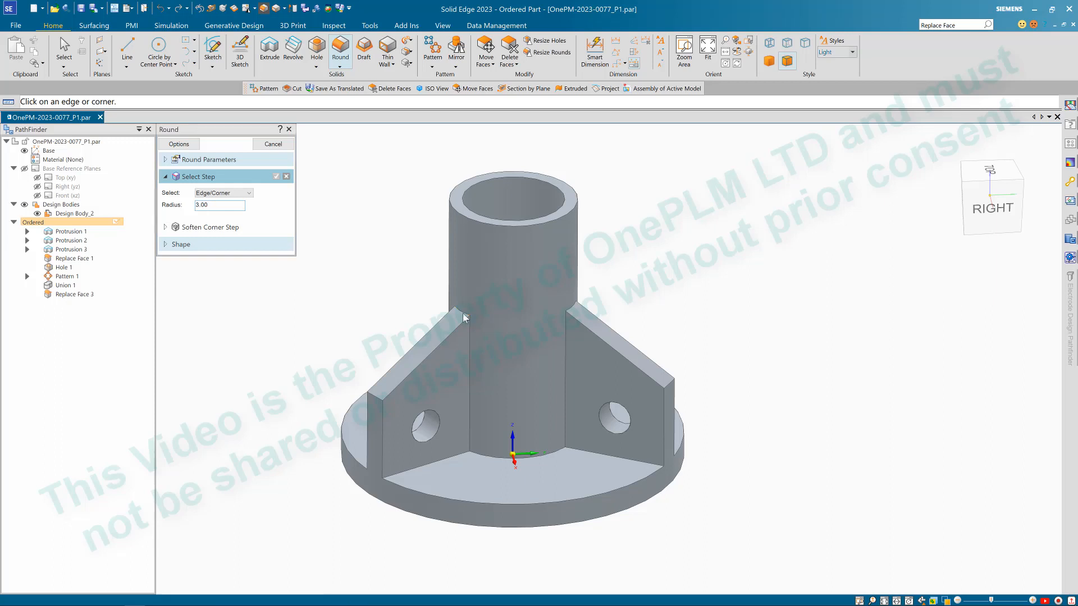
{"action": "left_click", "coordinate": [377, 400]}
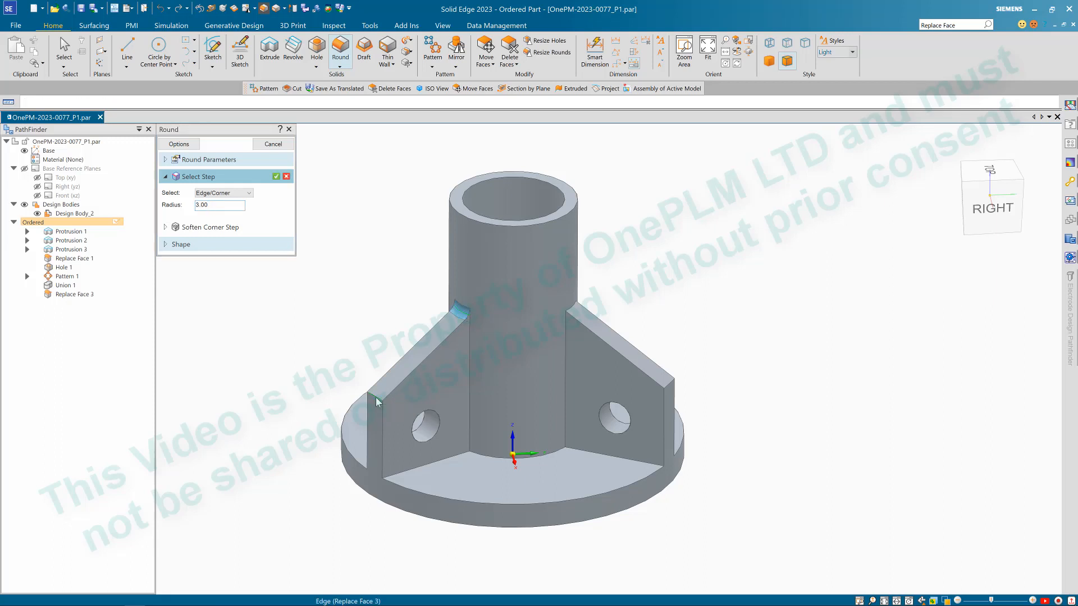
{"action": "left_click", "coordinate": [573, 312]}
{"action": "left_click", "coordinate": [672, 386]}
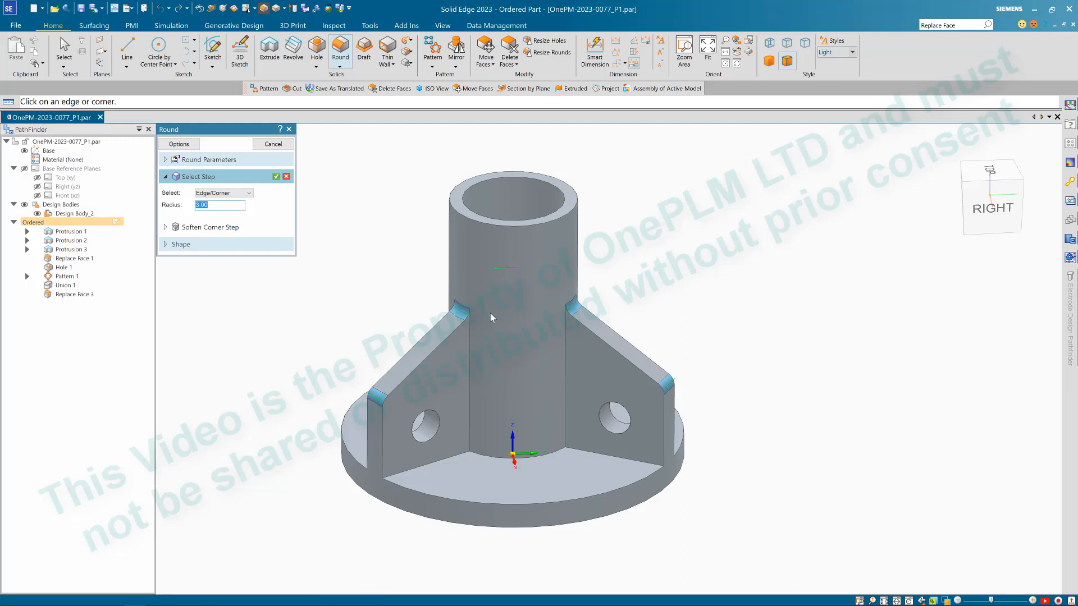
Step: Include the third rib's tube-side and outer corner edges in the Round selection
{"action": "middle_click_drag", "start_coordinate": [495, 301], "coordinate": [439, 259]}
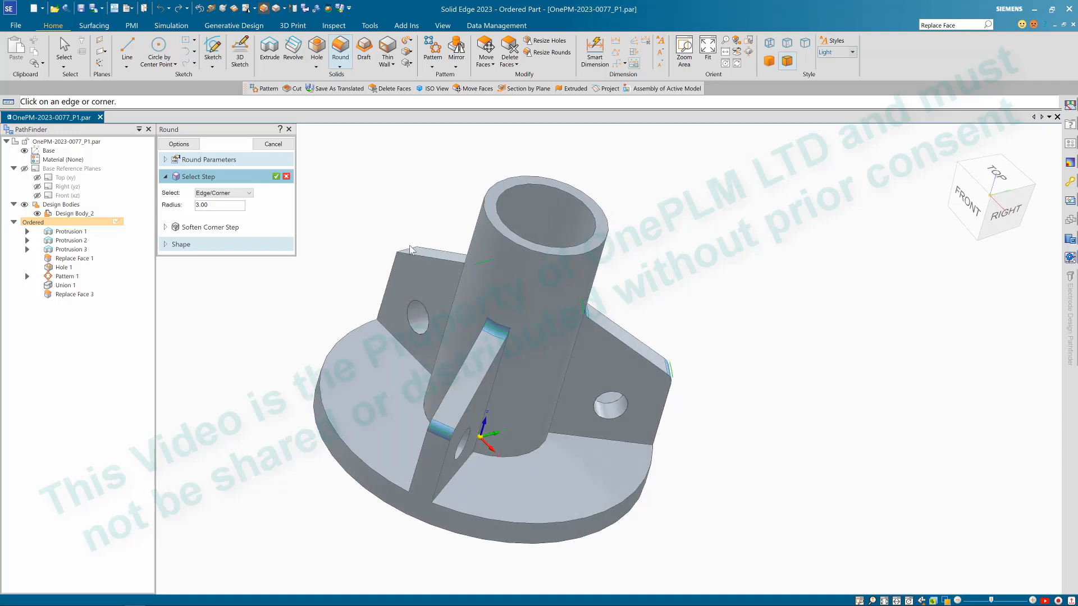
{"action": "key", "text": "ctrl+r"}
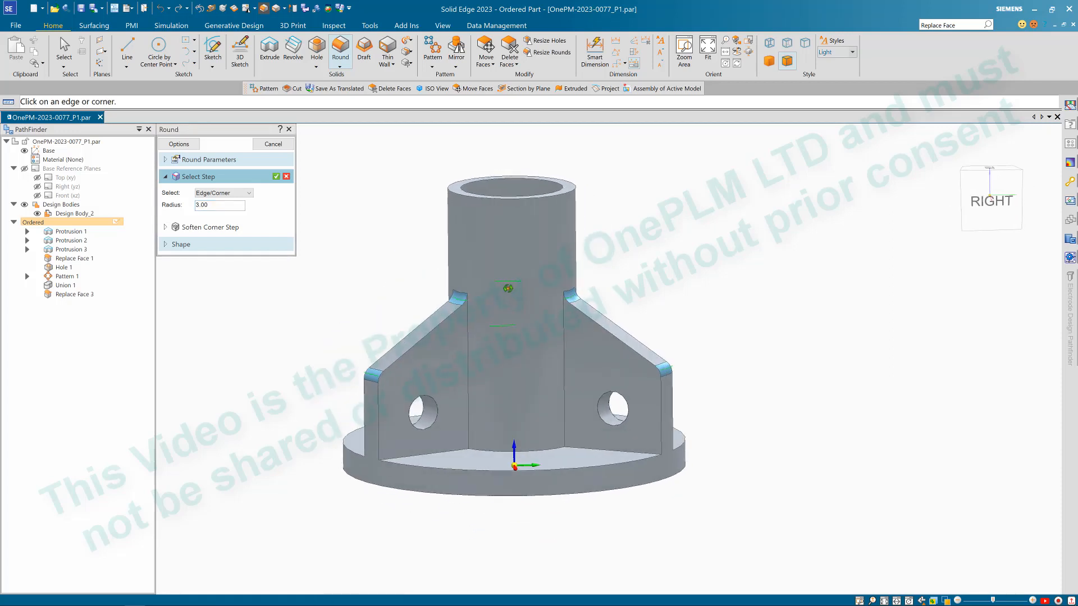
{"action": "scroll", "coordinate": [432, 239], "scroll_direction": "up", "scroll_amount": 1}
{"action": "middle_click_drag", "start_coordinate": [415, 257], "coordinate": [407, 270]}
Step: Try a 5 mm radius on the selected rib corner edges, and settle on a radius of 6 mm
{"action": "left_click_drag", "start_coordinate": [213, 207], "coordinate": [192, 206]}
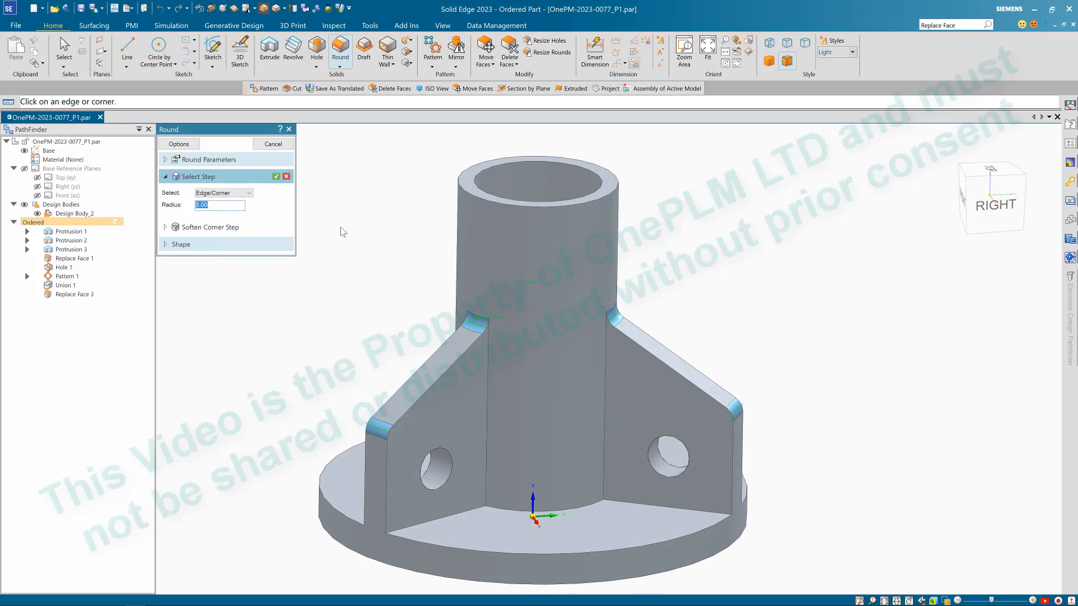
{"action": "key", "text": "Tab"}
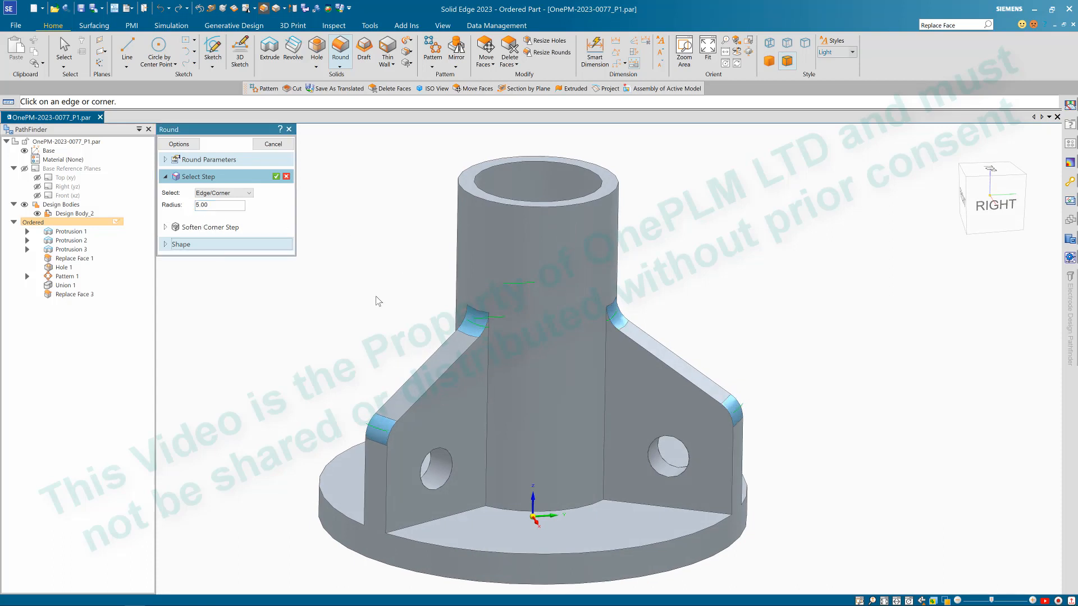
{"action": "left_click_drag", "start_coordinate": [216, 205], "coordinate": [187, 207]}
{"action": "type", "text": "6"}
{"action": "key", "text": "Tab"}
{"action": "mouse_move", "coordinate": [421, 290]}
{"action": "middle_mouse_down"}
{"action": "mouse_move", "coordinate": [399, 272]}
{"action": "mouse_move", "coordinate": [407, 290]}
{"action": "middle_mouse_up"}
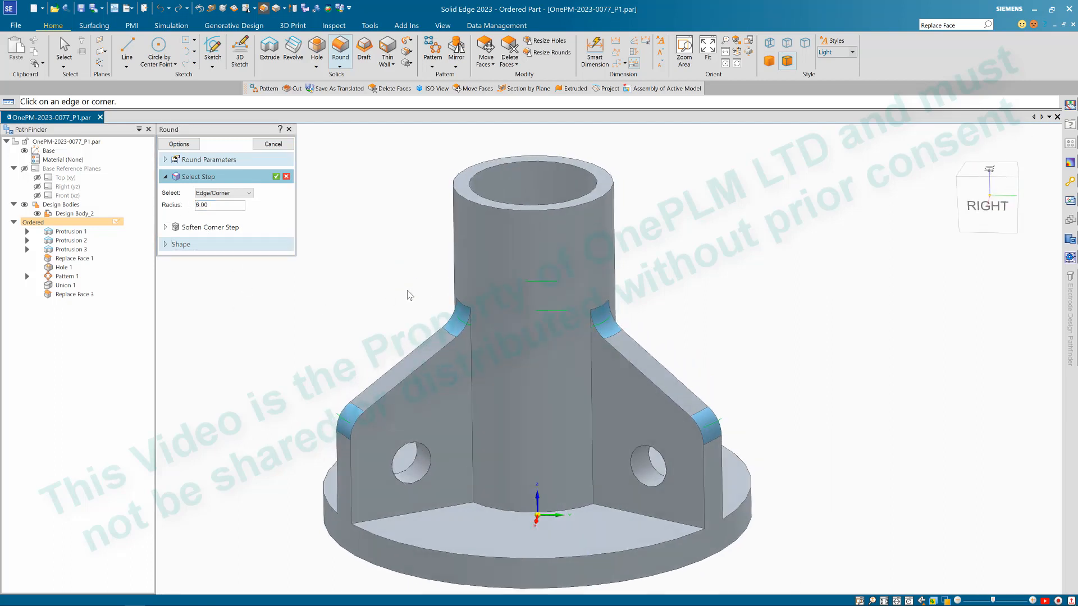
Step: Accept the selected rib edges, generate the round and name the feature Round_6mm
{"action": "right_click", "coordinate": [410, 283]}
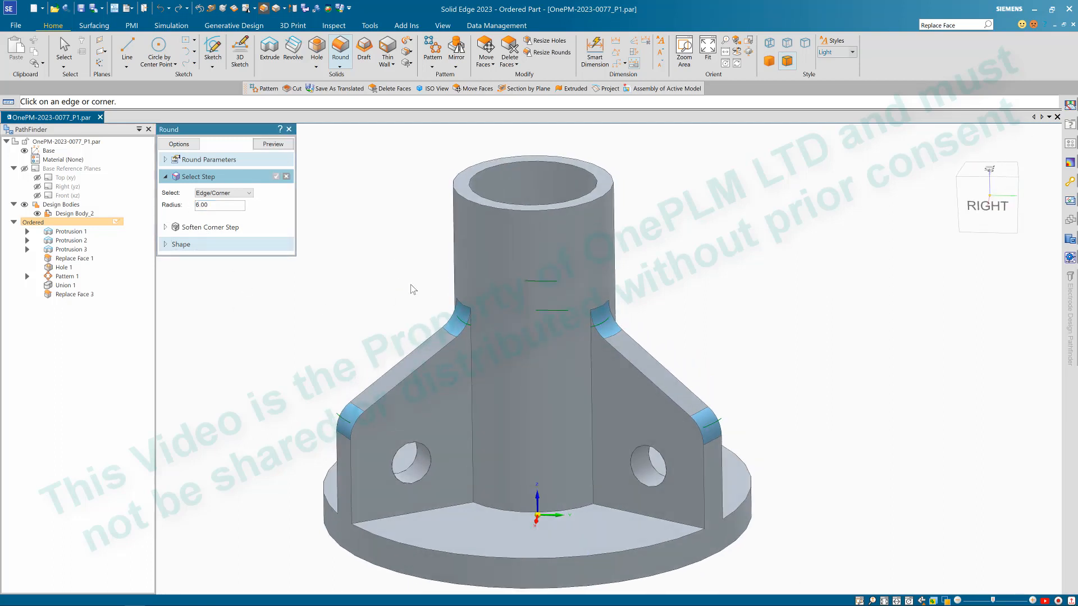
{"action": "left_click", "coordinate": [273, 144]}
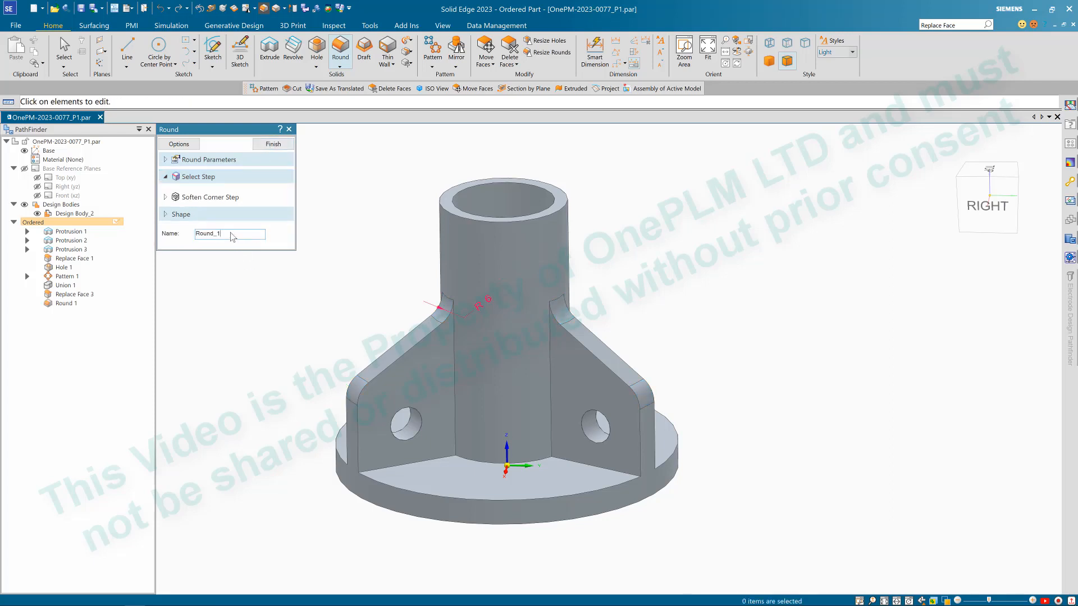
{"action": "type", "text": "mm"}
{"action": "key", "text": "Return"}
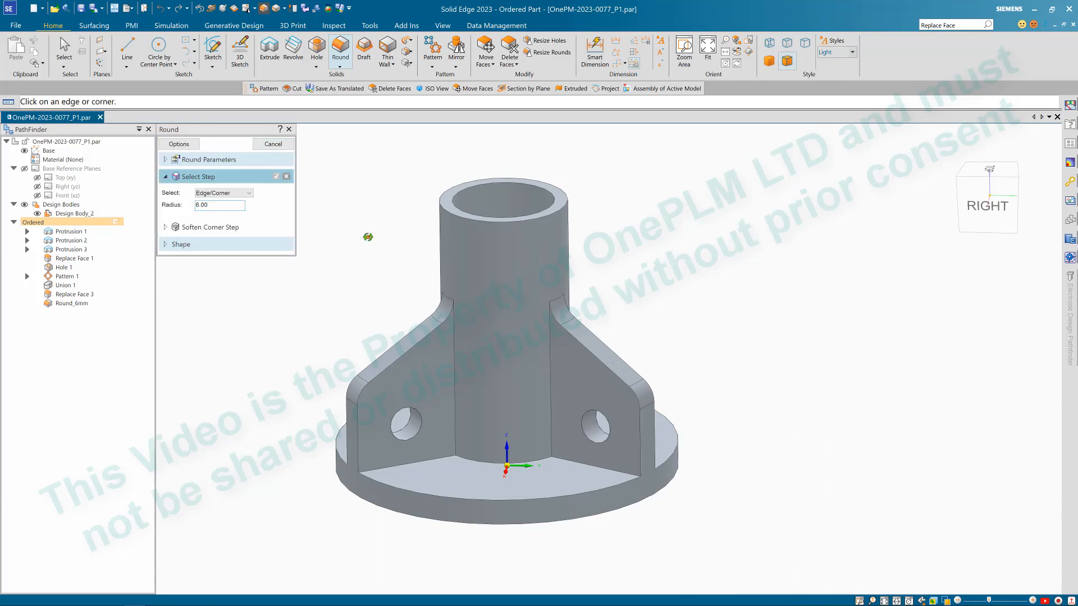
Step: Set the new Round to Face selection with a 1 mm radius and pick one flange top sector and its two adjoining rib side faces
{"action": "left_click", "coordinate": [235, 193]}
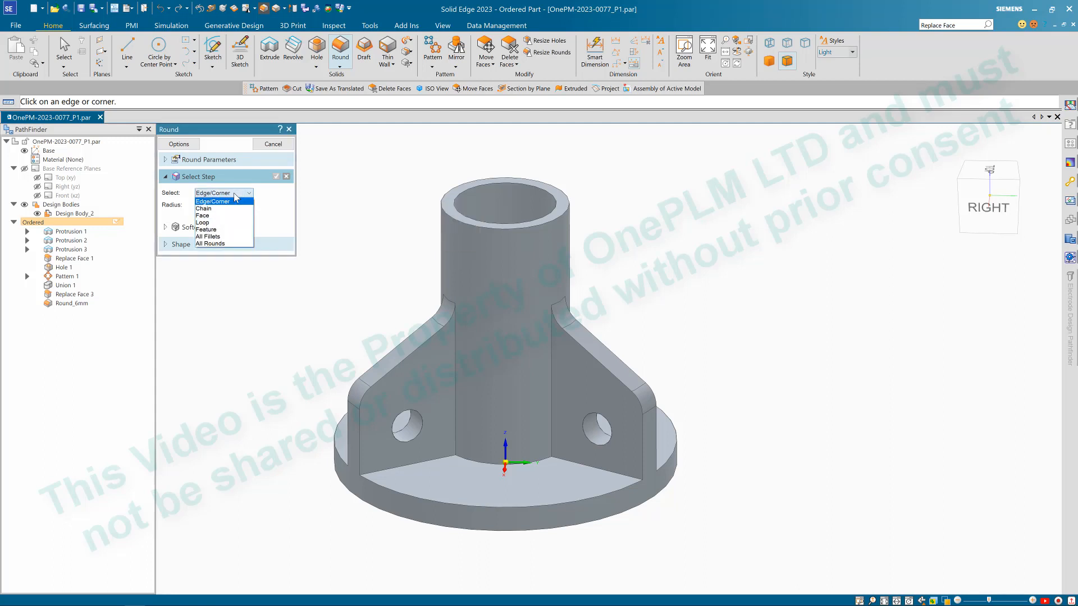
{"action": "left_click", "coordinate": [222, 213]}
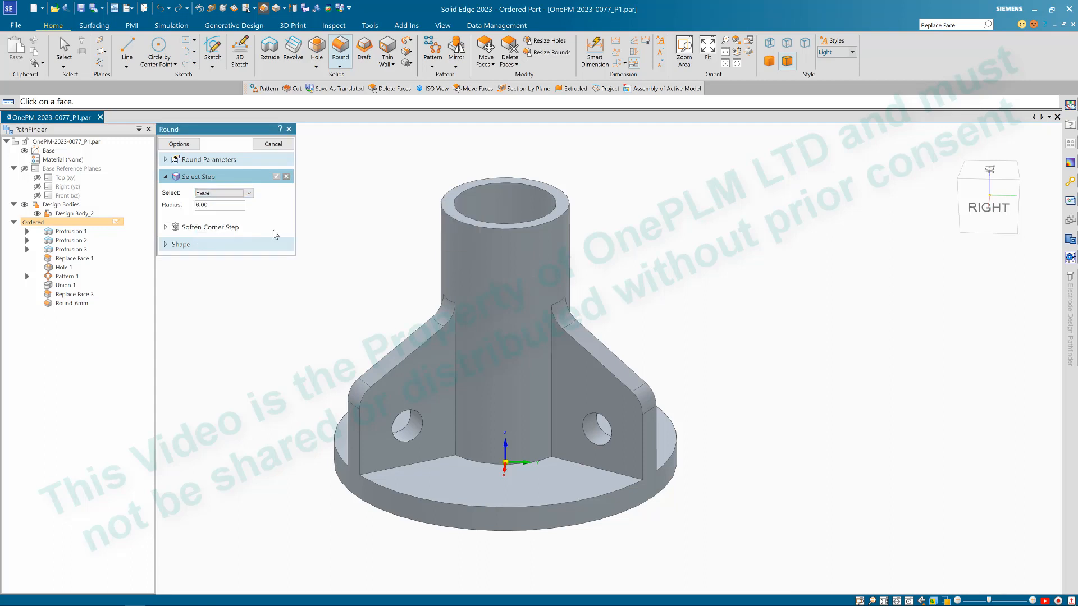
{"action": "left_click_drag", "start_coordinate": [219, 207], "coordinate": [199, 207]}
{"action": "key", "text": "Tab"}
{"action": "left_click", "coordinate": [445, 444]}
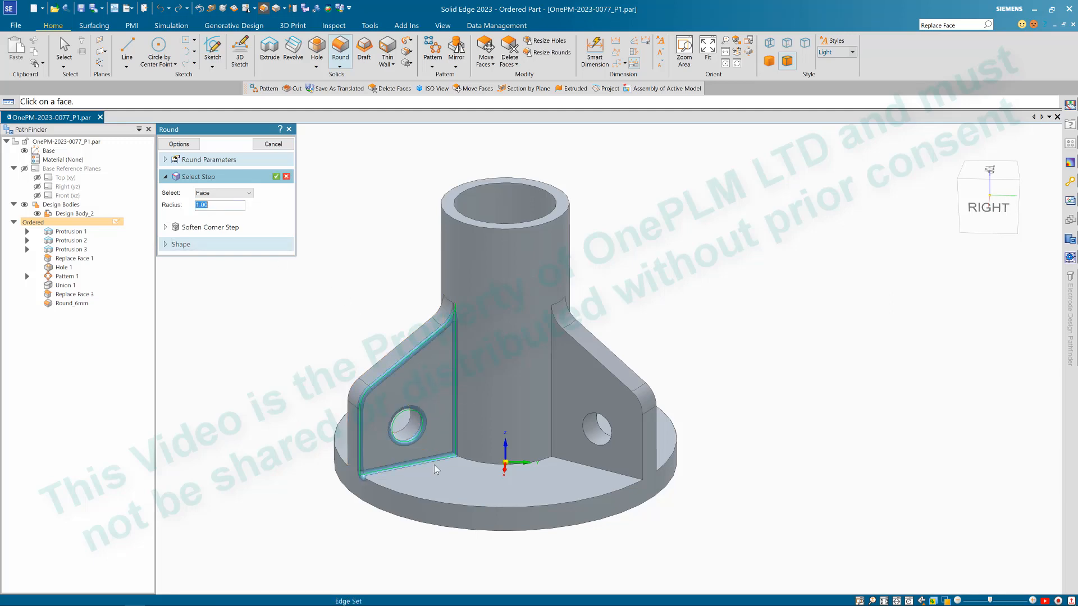
{"action": "left_click", "coordinate": [470, 487]}
{"action": "left_click", "coordinate": [575, 401]}
Step: Add the side faces of the remaining rib pairs and the other flange top sectors to the 1 mm Round
{"action": "middle_click_drag", "start_coordinate": [602, 422], "coordinate": [457, 373]}
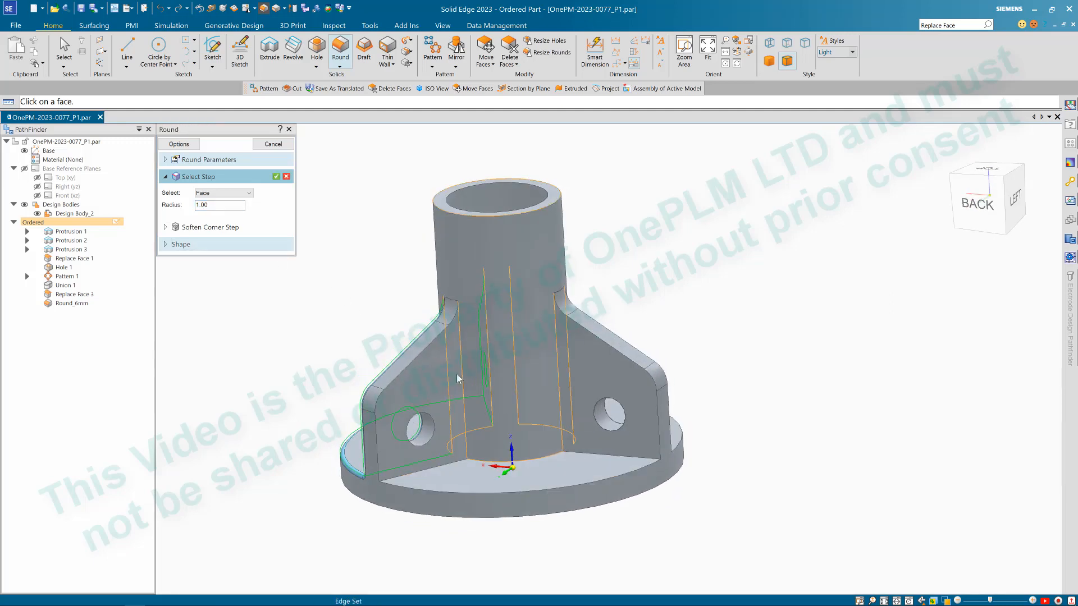
{"action": "left_click", "coordinate": [443, 373]}
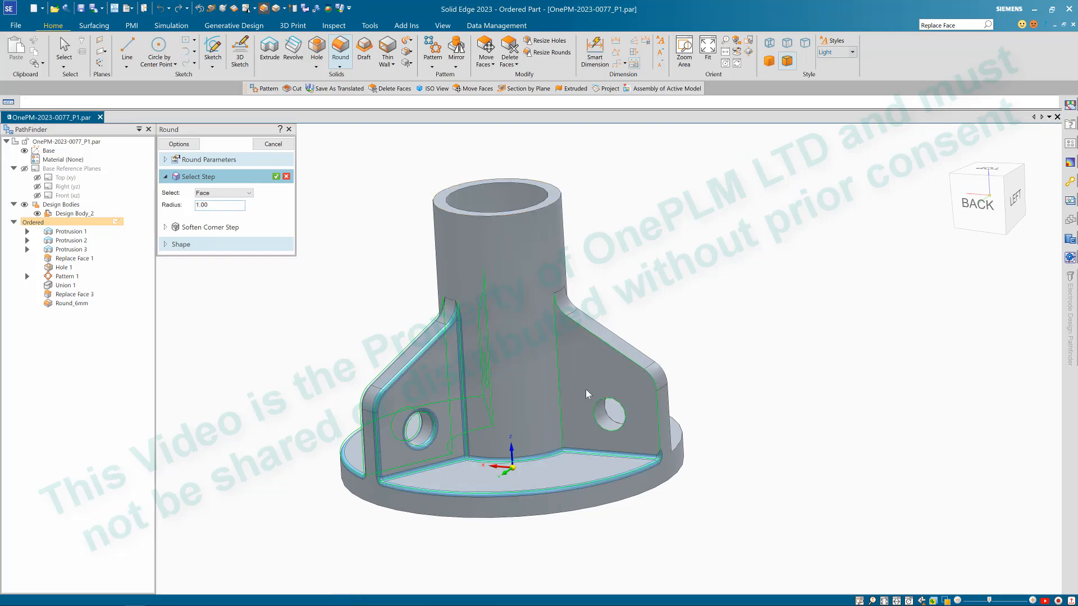
{"action": "mouse_move", "coordinate": [585, 389]}
{"action": "middle_mouse_down"}
{"action": "mouse_move", "coordinate": [468, 426]}
{"action": "mouse_move", "coordinate": [591, 398]}
{"action": "middle_mouse_up"}
{"action": "left_click", "coordinate": [447, 405]}
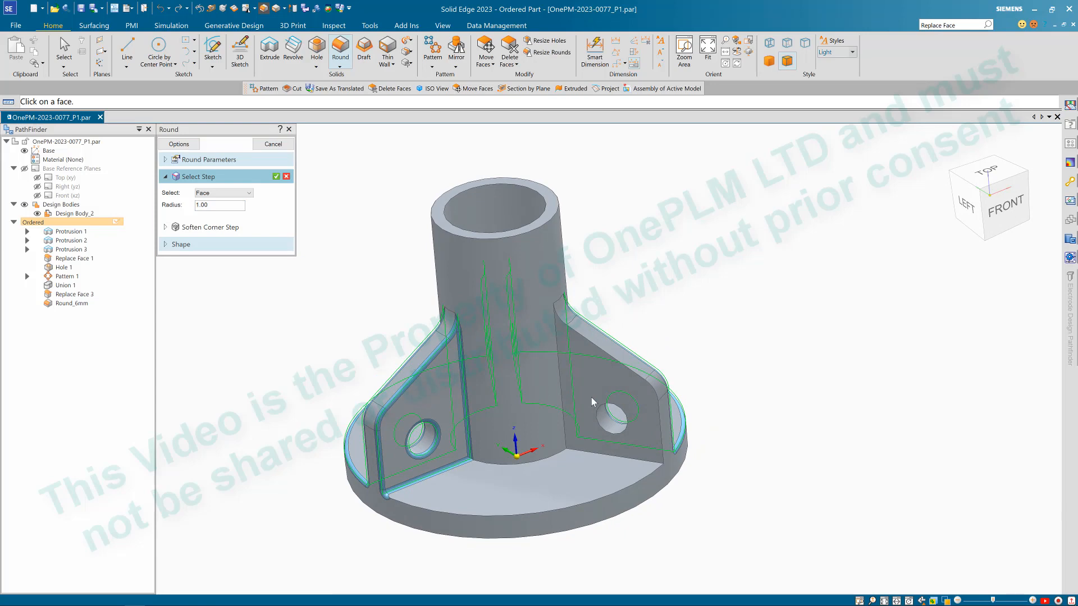
{"action": "left_click", "coordinate": [591, 397]}
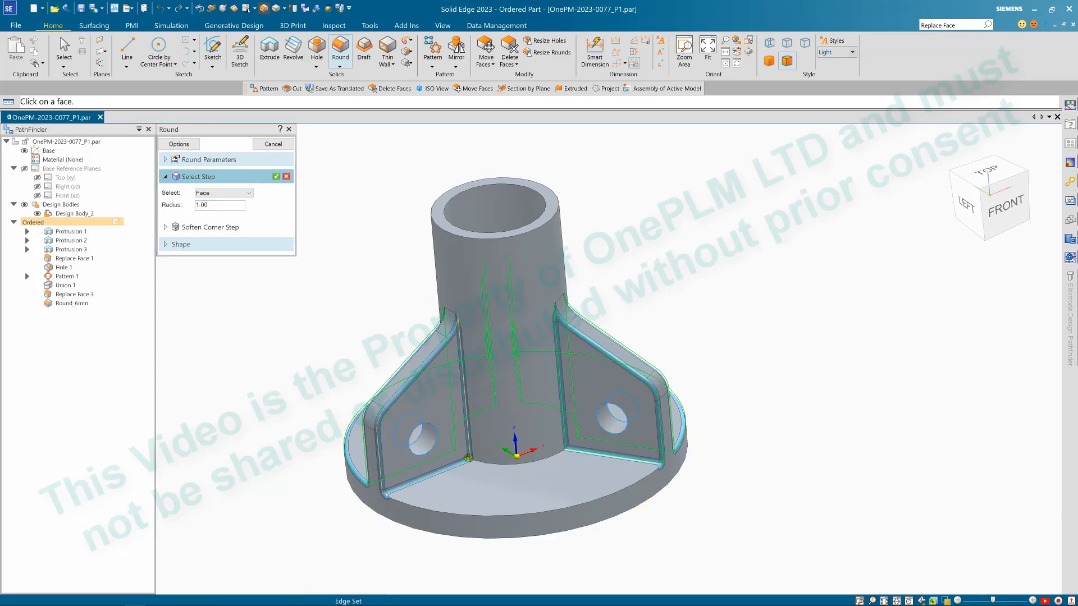
{"action": "middle_click_drag", "start_coordinate": [428, 448], "coordinate": [406, 427]}
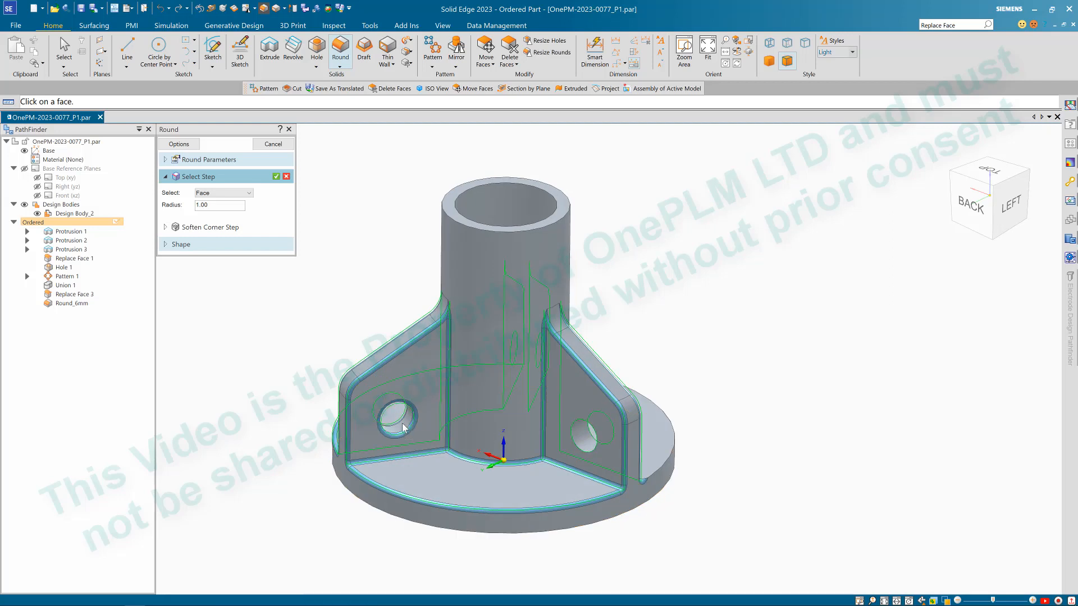
{"action": "middle_click_drag", "start_coordinate": [484, 409], "coordinate": [490, 422]}
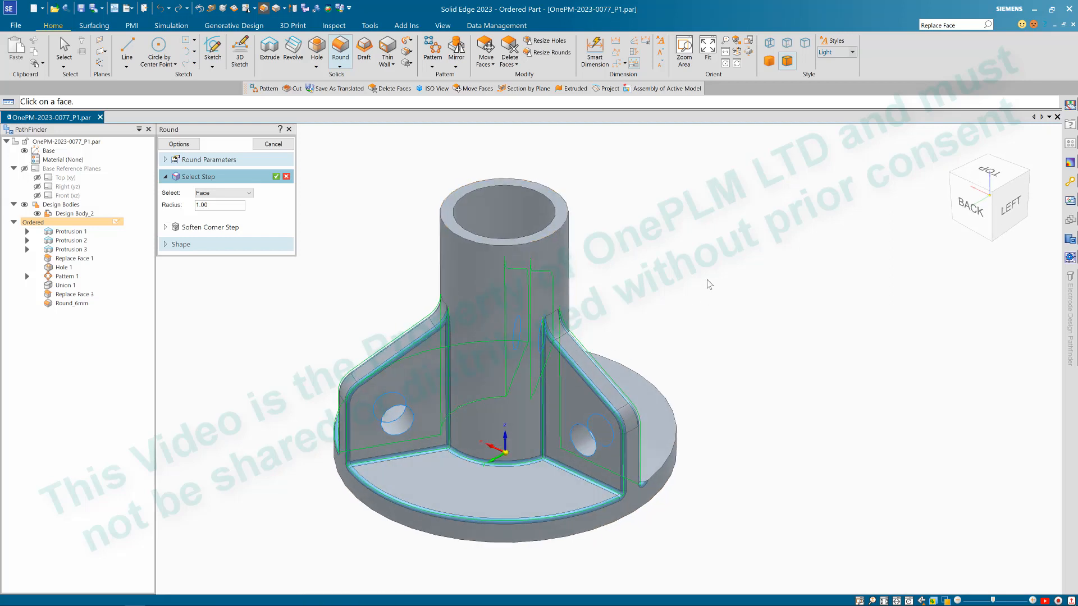
Step: Accept the selected faces, finish the 1 mm Round and exit the Round command
{"action": "right_click", "coordinate": [663, 290]}
{"action": "right_click", "coordinate": [664, 290]}
{"action": "right_click", "coordinate": [664, 289]}
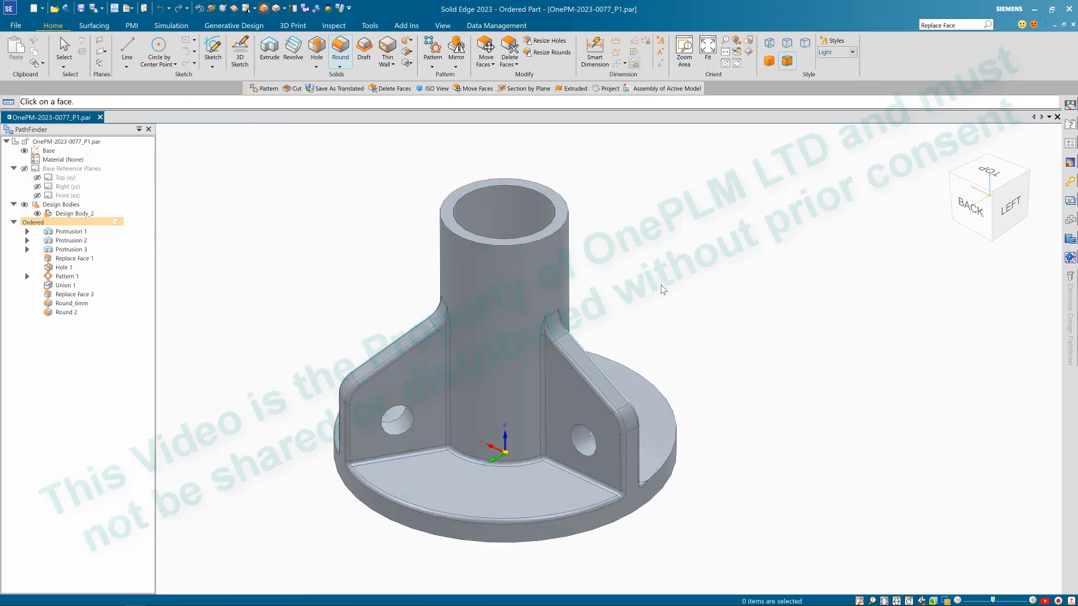
{"action": "middle_click_drag", "start_coordinate": [664, 290], "coordinate": [565, 310]}
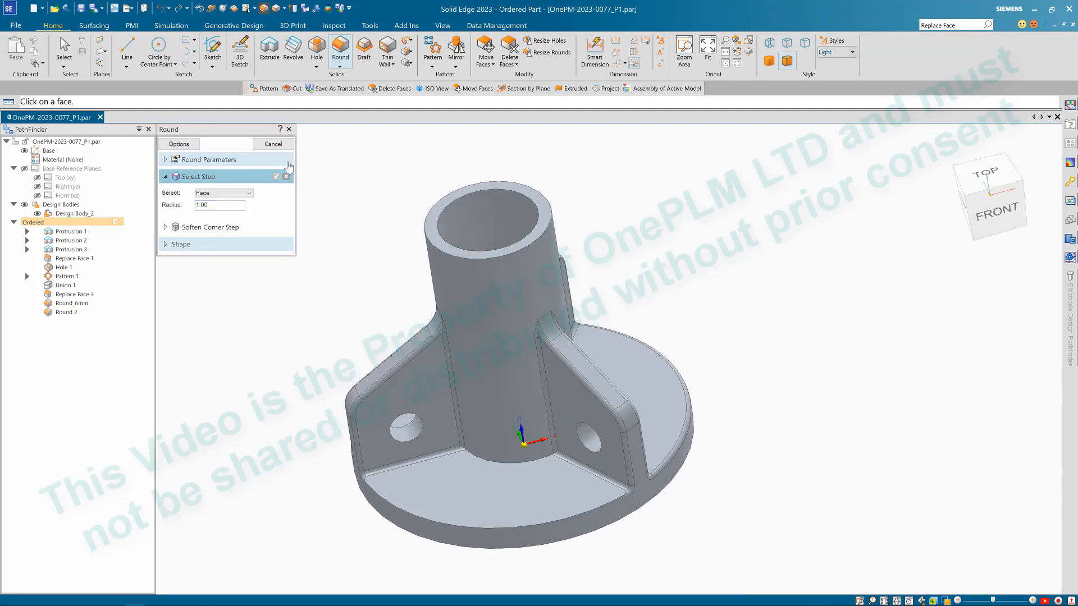
{"action": "left_click", "coordinate": [283, 147]}
Step: Start the Chamfer command for the tube and set its chamfer type to Angle and setback
{"action": "middle_click_drag", "start_coordinate": [326, 182], "coordinate": [409, 184]}
{"action": "scroll", "coordinate": [699, 300], "scroll_direction": "down", "scroll_amount": 2}
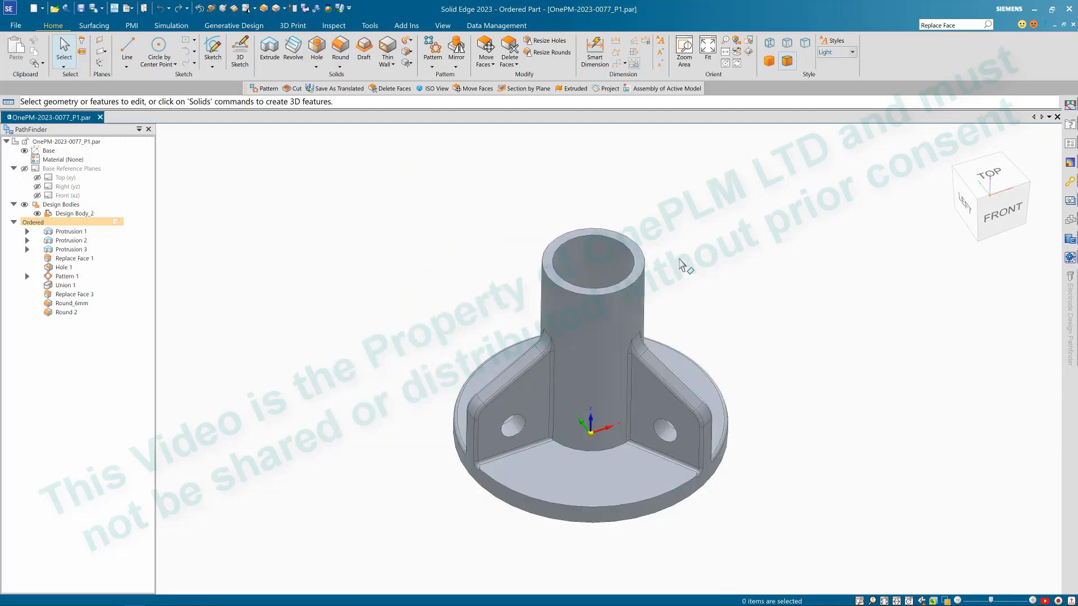
{"action": "scroll", "coordinate": [651, 256], "scroll_direction": "up", "scroll_amount": 2}
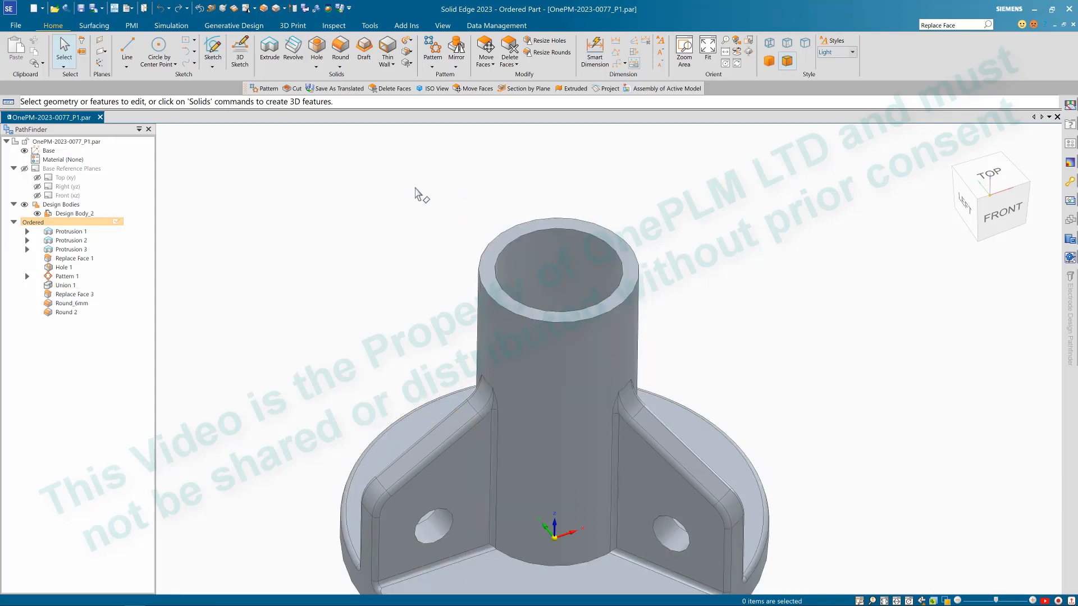
{"action": "left_click", "coordinate": [341, 66]}
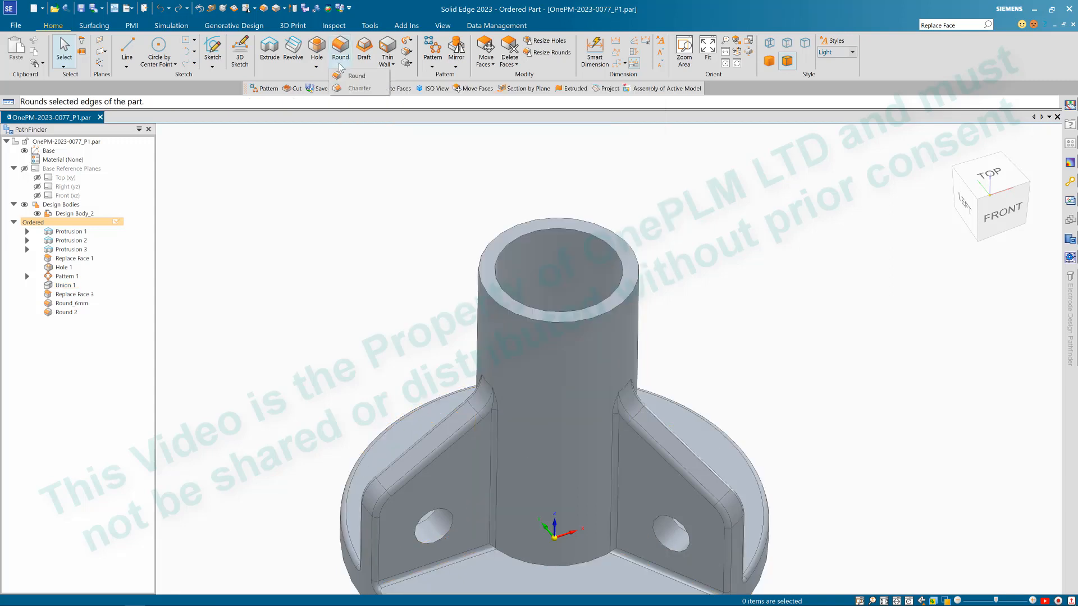
{"action": "left_click", "coordinate": [354, 88]}
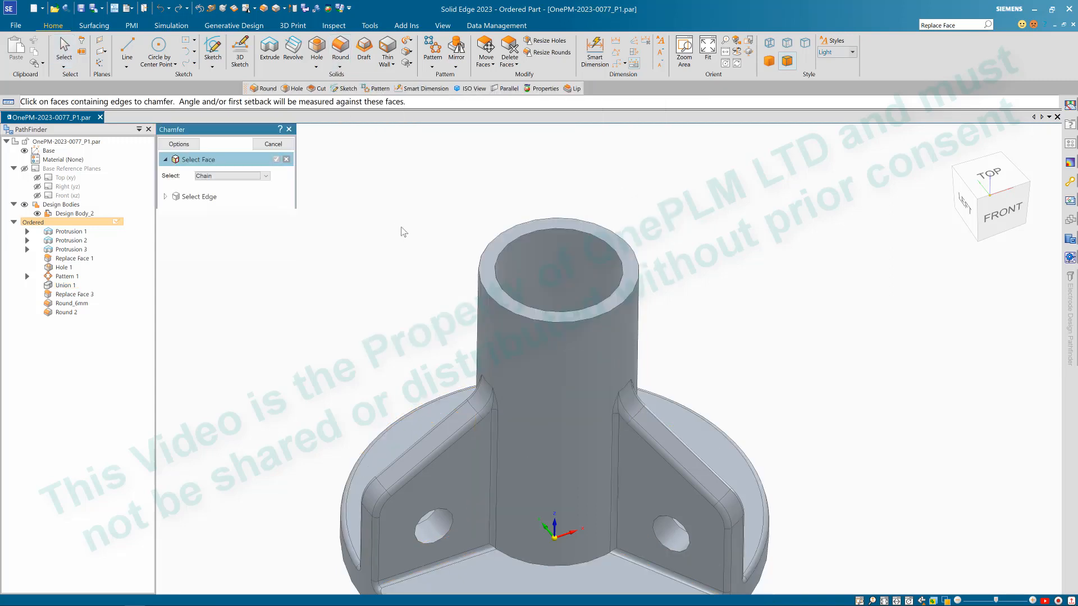
{"action": "left_click", "coordinate": [179, 144]}
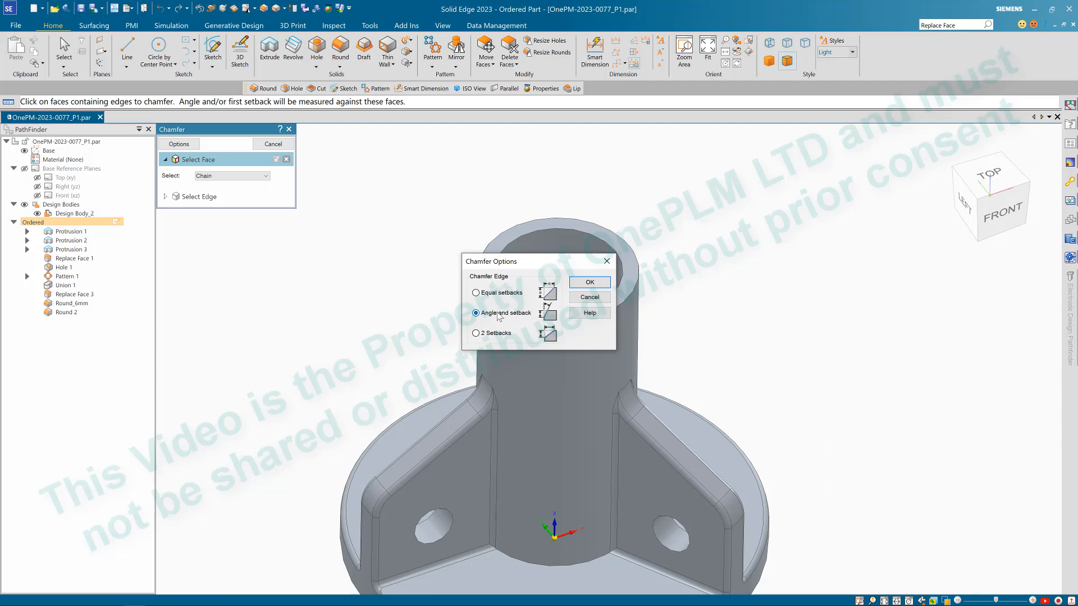
{"action": "left_click", "coordinate": [582, 287]}
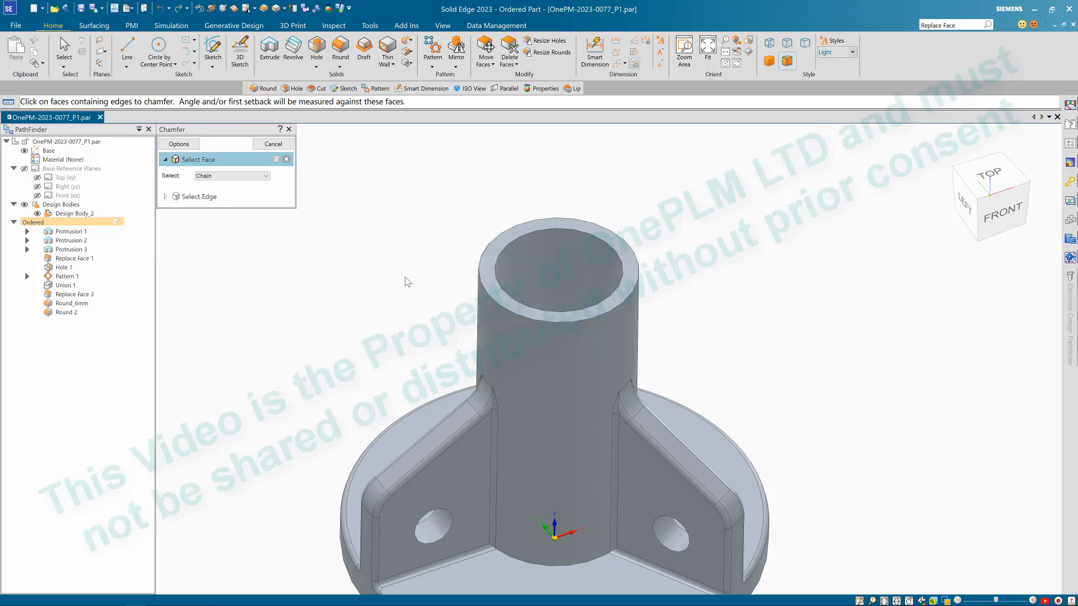
{"action": "scroll", "coordinate": [388, 280], "scroll_direction": "down", "scroll_amount": 1}
{"action": "scroll", "coordinate": [402, 233], "scroll_direction": "up", "scroll_amount": 2}
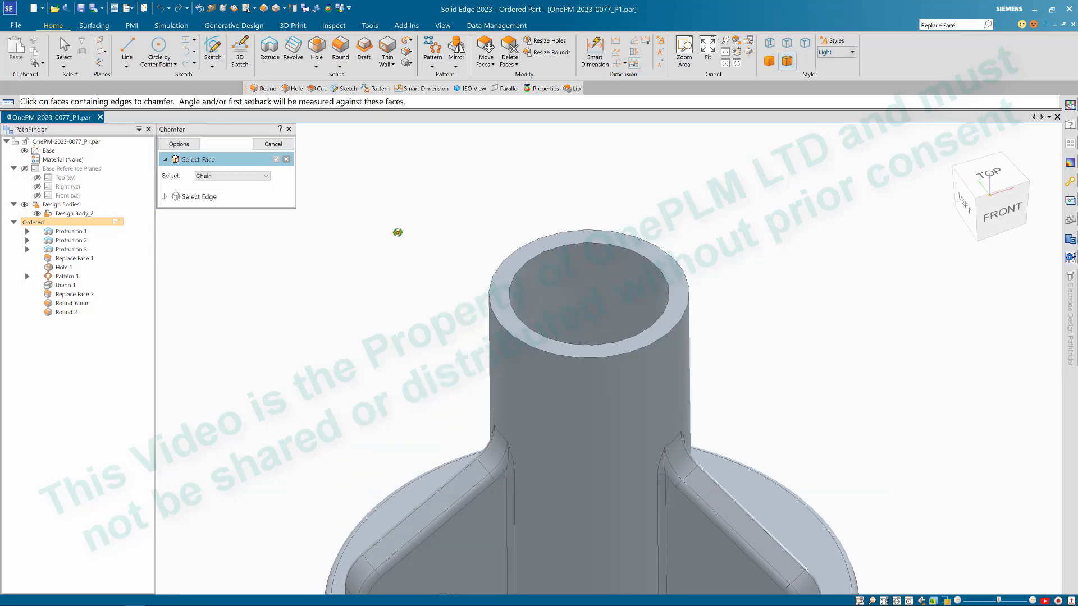
Step: Choose the tube's inner bore face and its top inner edge for the Angle and setback chamfer
{"action": "left_click", "coordinate": [572, 257]}
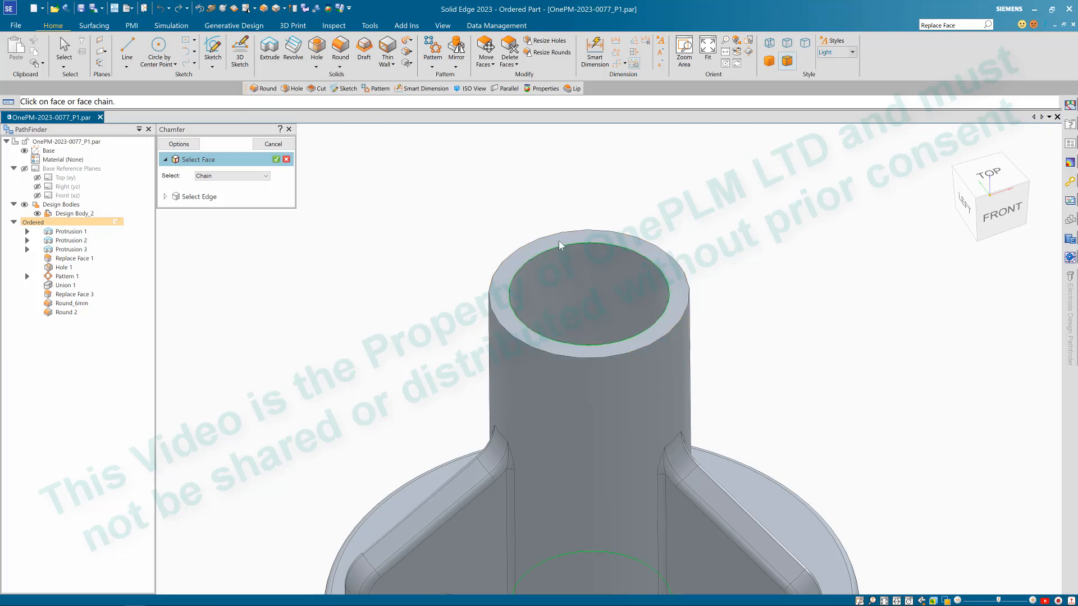
{"action": "right_click", "coordinate": [538, 210]}
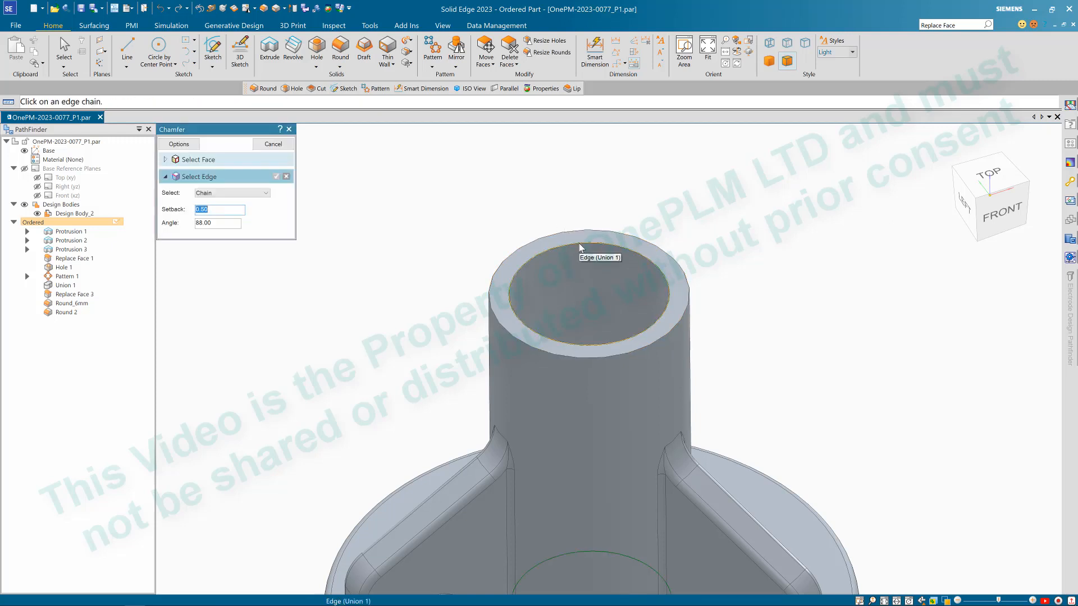
{"action": "left_click", "coordinate": [581, 247]}
{"action": "scroll", "coordinate": [423, 247], "scroll_direction": "down", "scroll_amount": 3}
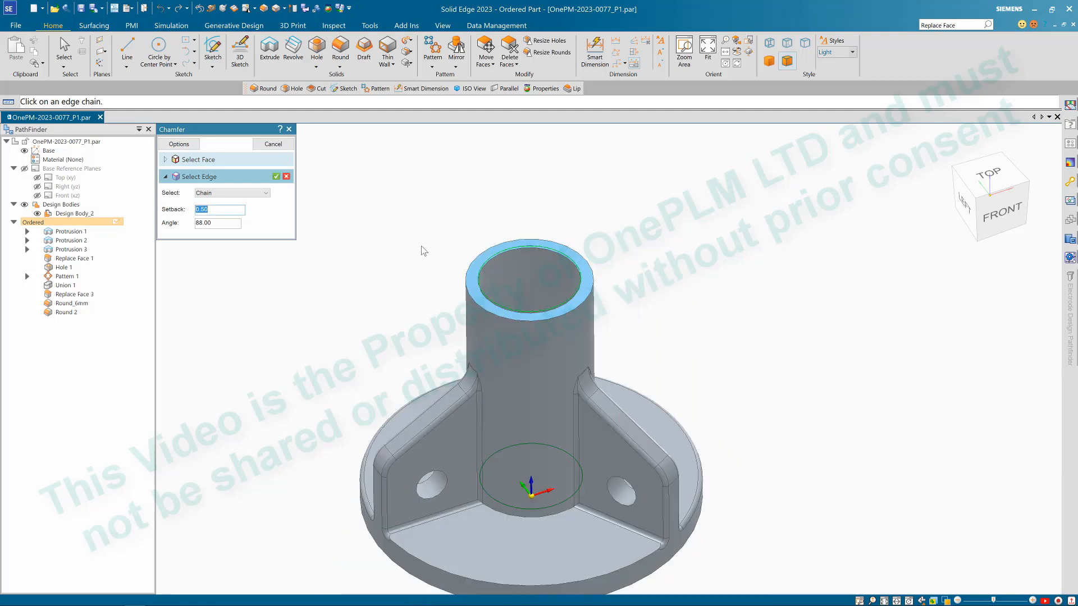
{"action": "scroll", "coordinate": [423, 248], "scroll_direction": "up", "scroll_amount": 1}
{"action": "middle_click_drag", "start_coordinate": [423, 249], "coordinate": [484, 235]}
{"action": "scroll", "coordinate": [499, 243], "scroll_direction": "up", "scroll_amount": 5}
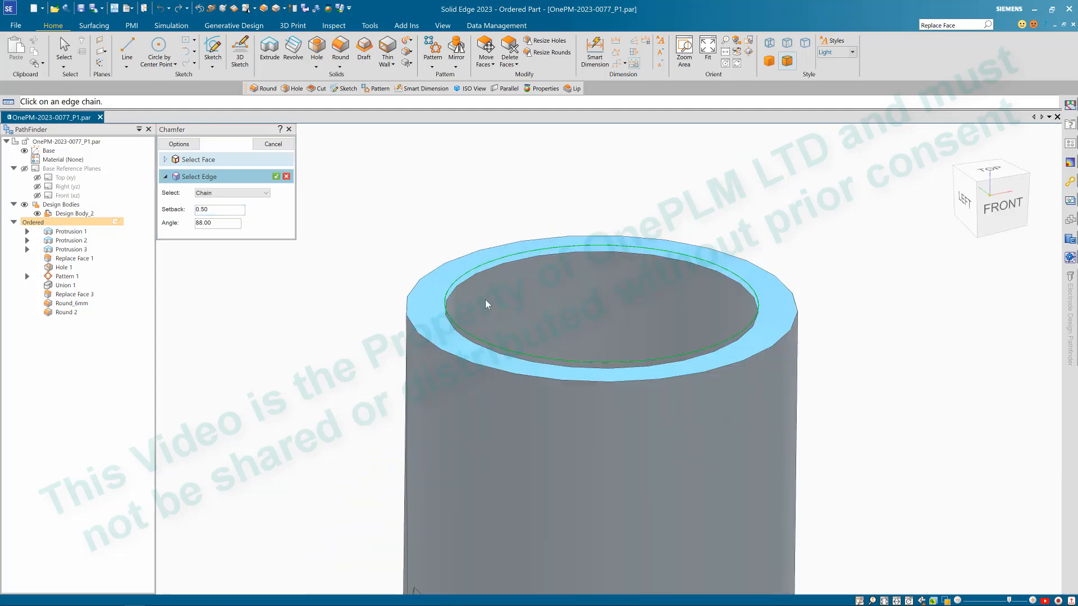
{"action": "scroll", "coordinate": [486, 301], "scroll_direction": "down", "scroll_amount": 4}
{"action": "mouse_move", "coordinate": [486, 300]}
{"action": "middle_mouse_down"}
{"action": "mouse_move", "coordinate": [490, 270]}
{"action": "mouse_move", "coordinate": [488, 301]}
{"action": "middle_mouse_up"}
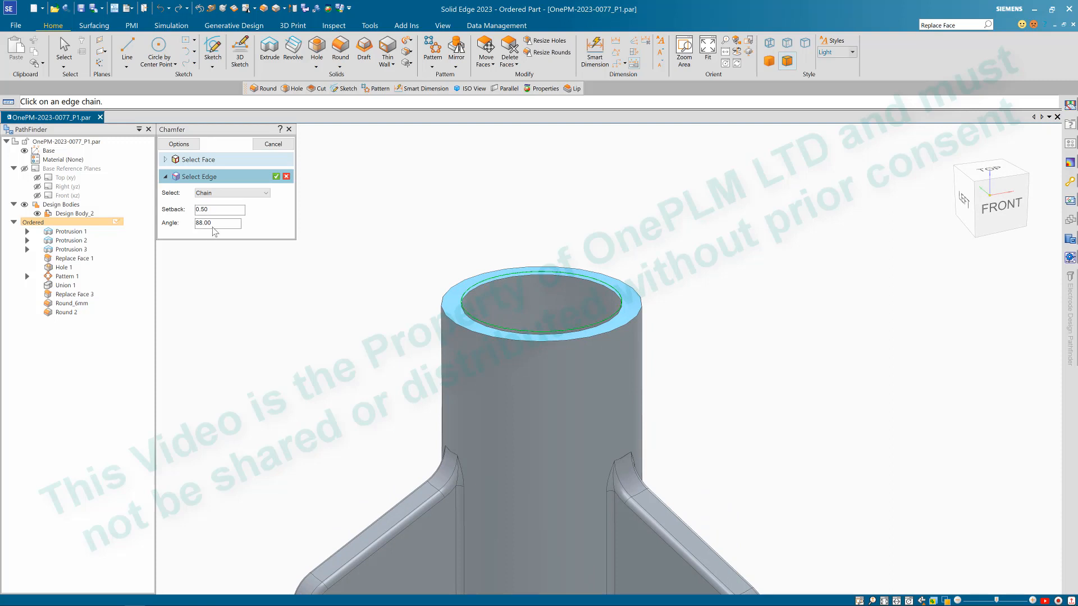
Step: Set the angle of the tube's inner edge chamfer to 1 degree
{"action": "left_click_drag", "start_coordinate": [213, 227], "coordinate": [186, 226]}
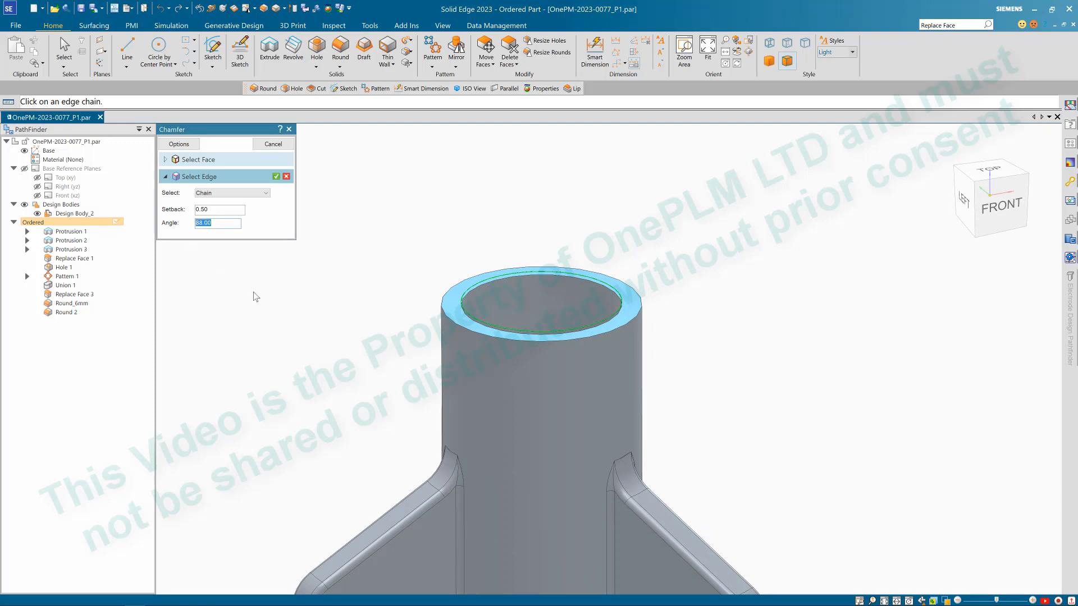
{"action": "key", "text": "Return"}
{"action": "scroll", "coordinate": [528, 279], "scroll_direction": "up", "scroll_amount": 3}
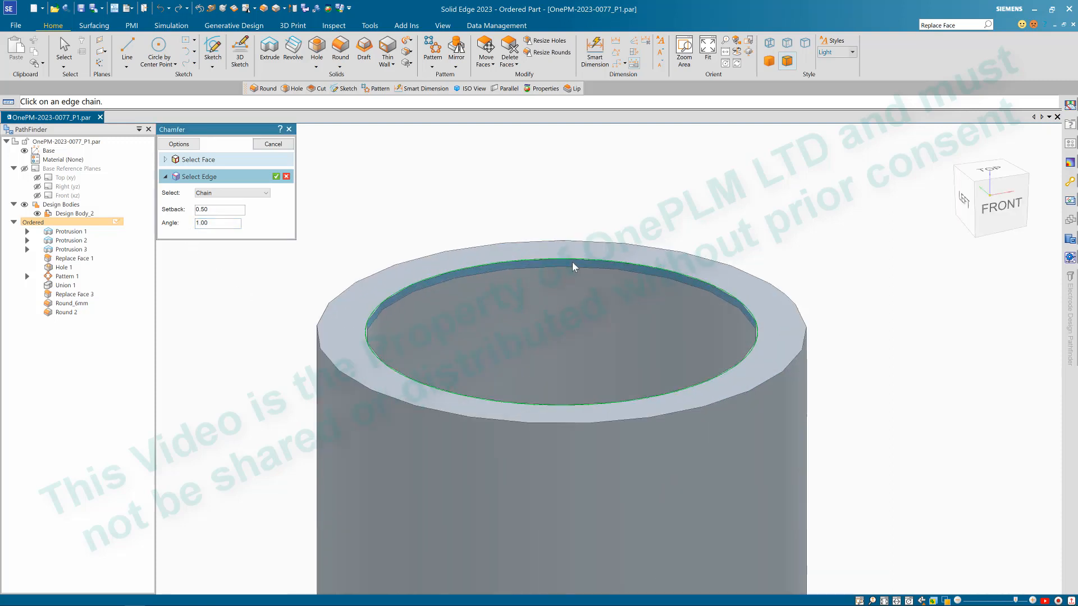
{"action": "scroll", "coordinate": [578, 278], "scroll_direction": "down", "scroll_amount": 3}
Step: Set the tube's bore chamfer to a 15 mm setback and a 2 degree angle
{"action": "left_click_drag", "start_coordinate": [222, 209], "coordinate": [198, 210]}
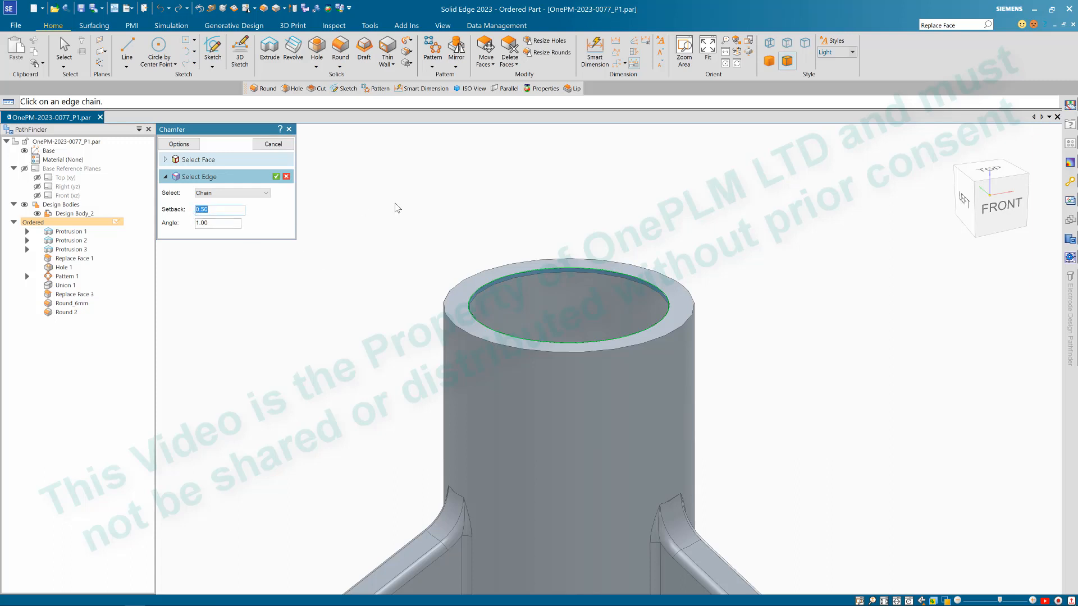
{"action": "type", "text": "15."}
{"action": "middle_click_drag", "start_coordinate": [615, 265], "coordinate": [576, 266]}
{"action": "double_click", "coordinate": [198, 223]}
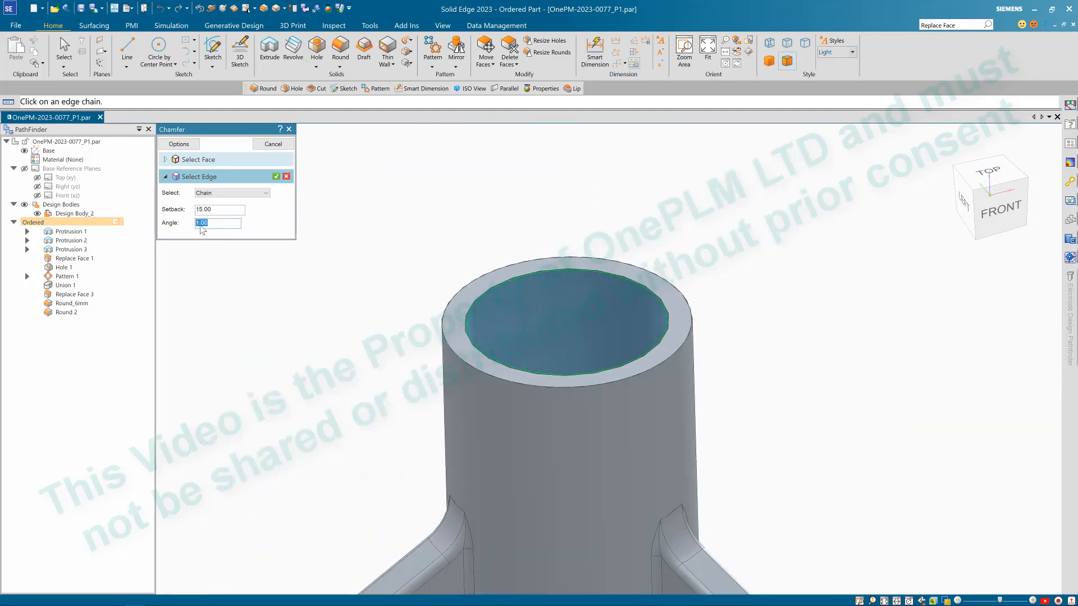
{"action": "type", "text": "2"}
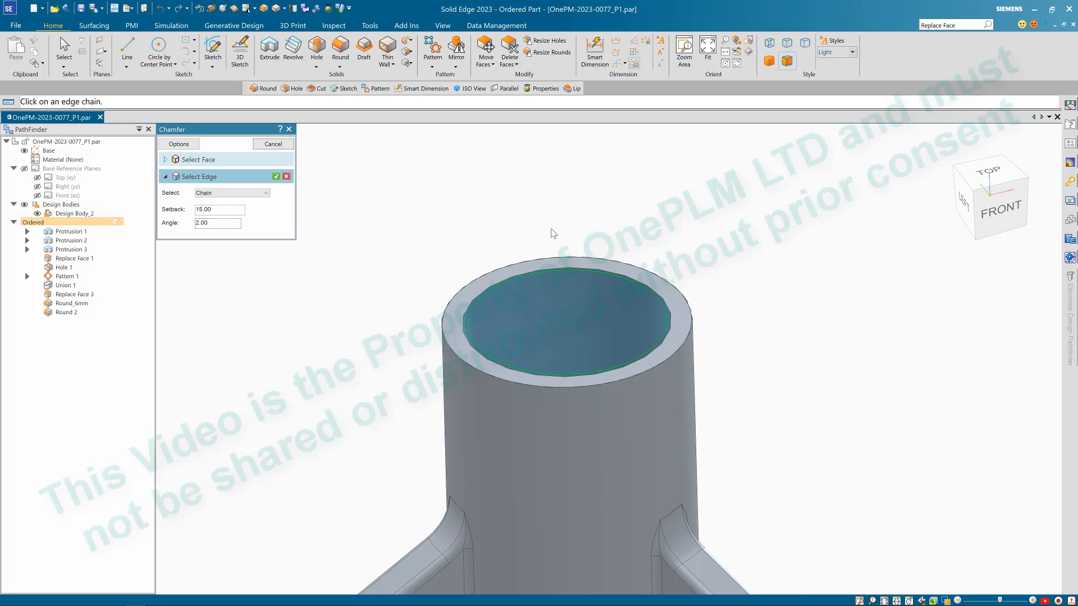
Step: Accept the chamfer edge, finish the Chamfer on the tube bore and exit the command
{"action": "middle_click_drag", "start_coordinate": [550, 229], "coordinate": [546, 222]}
{"action": "scroll", "coordinate": [549, 224], "scroll_direction": "down", "scroll_amount": 5}
{"action": "scroll", "coordinate": [620, 261], "scroll_direction": "up", "scroll_amount": 3}
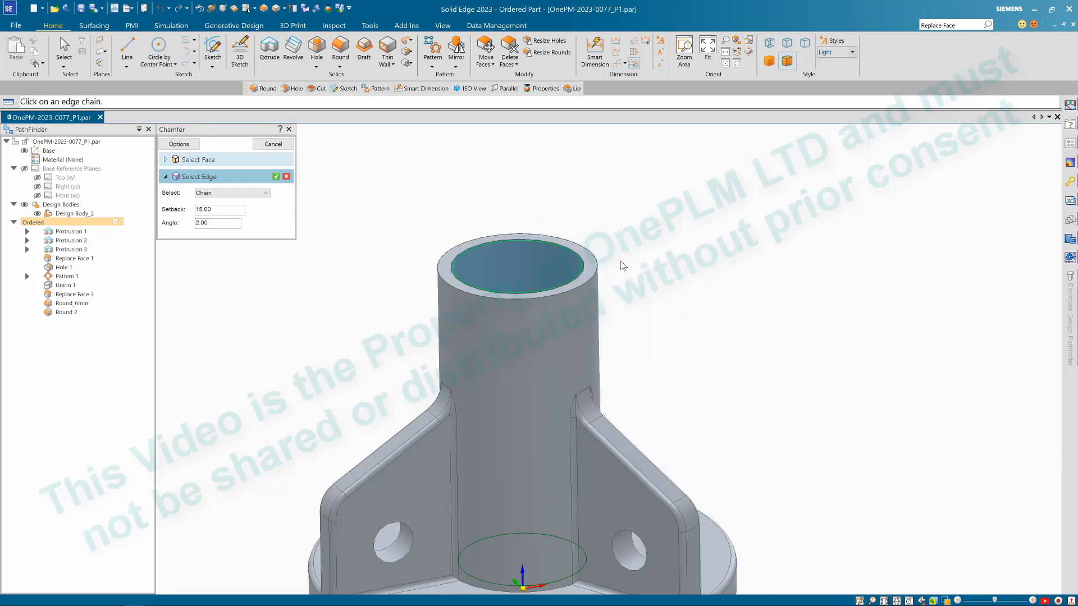
{"action": "middle_click_drag", "start_coordinate": [620, 262], "coordinate": [619, 267]}
{"action": "right_click", "coordinate": [439, 197]}
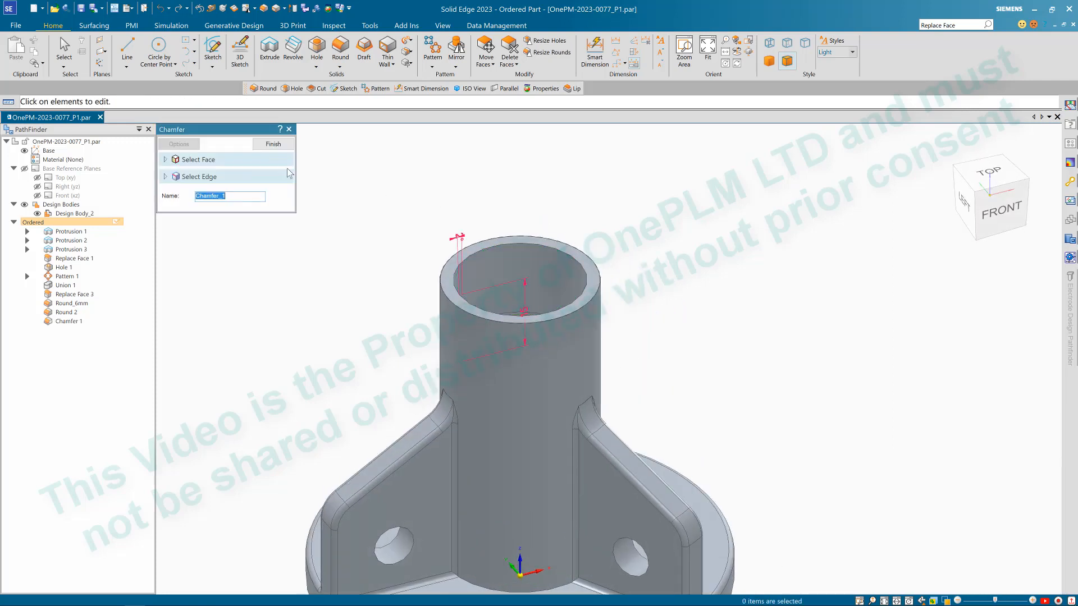
{"action": "left_click", "coordinate": [284, 148]}
{"action": "key", "text": "Escape"}
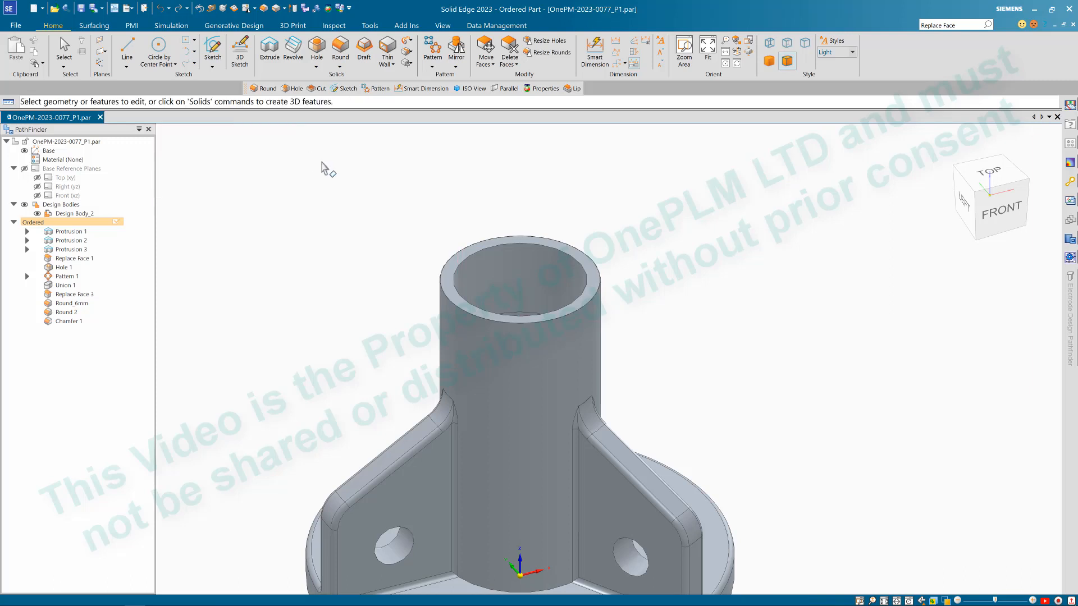
Step: Start a new Round with a 0.5 mm radius and Edge/Corner selection
{"action": "middle_click_drag", "start_coordinate": [325, 168], "coordinate": [369, 196]}
{"action": "scroll", "coordinate": [370, 198], "scroll_direction": "down", "scroll_amount": 2}
{"action": "scroll", "coordinate": [402, 180], "scroll_direction": "up", "scroll_amount": 1}
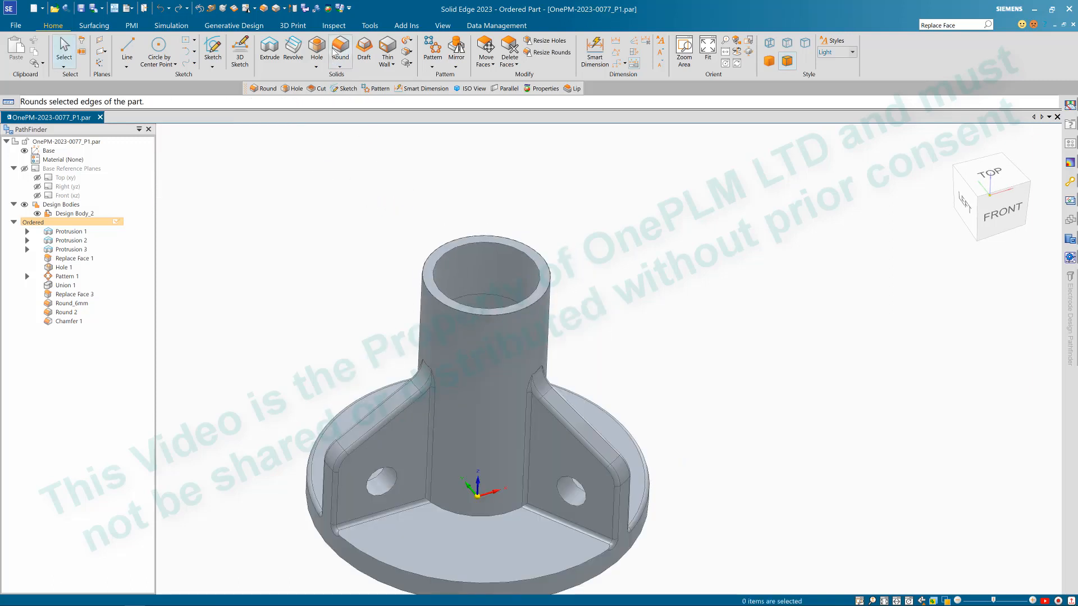
{"action": "left_click", "coordinate": [340, 48]}
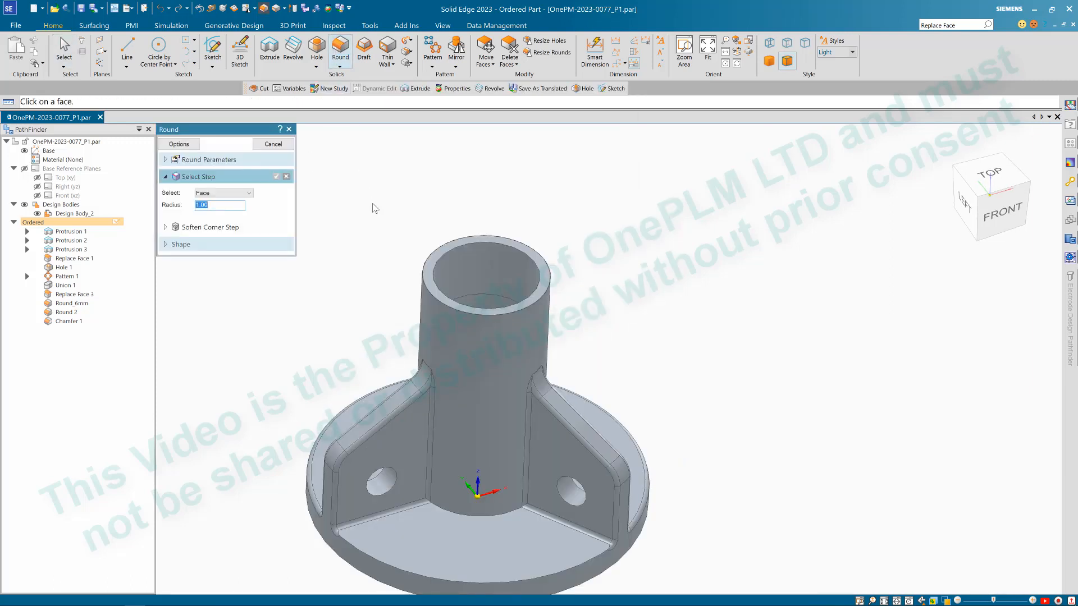
{"action": "type", "text": "0.5"}
{"action": "key", "text": "Return"}
{"action": "left_click", "coordinate": [250, 194]}
{"action": "left_click", "coordinate": [240, 206]}
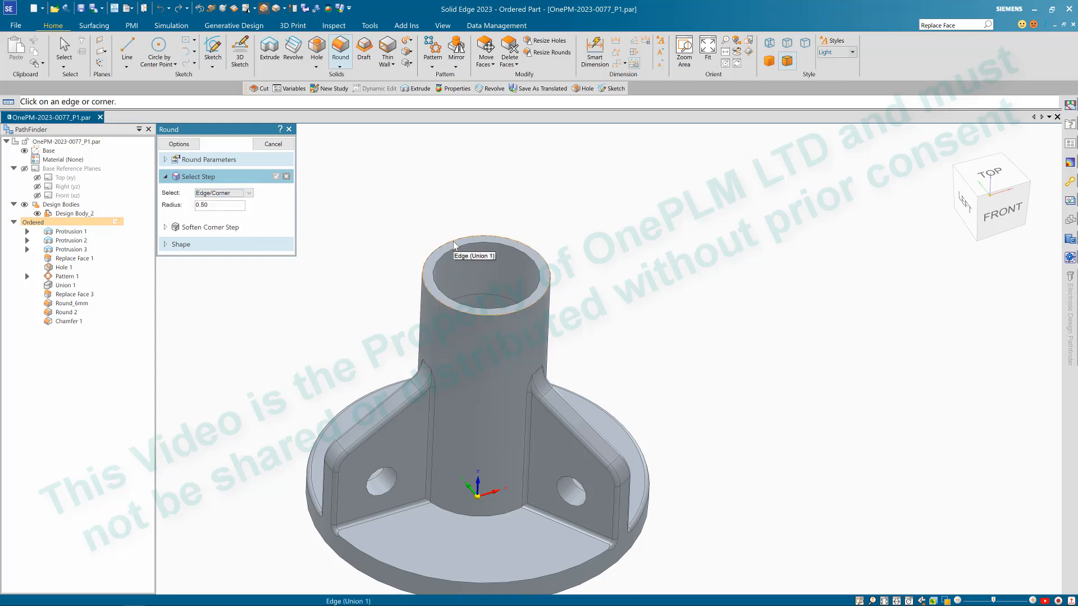
Step: Pick the tube's top outer edge and the flange's bottom outer edge for the 0.5 mm Round
{"action": "left_click", "coordinate": [456, 245]}
{"action": "middle_click_drag", "start_coordinate": [629, 338], "coordinate": [628, 323]}
{"action": "scroll", "coordinate": [627, 325], "scroll_direction": "down", "scroll_amount": 3}
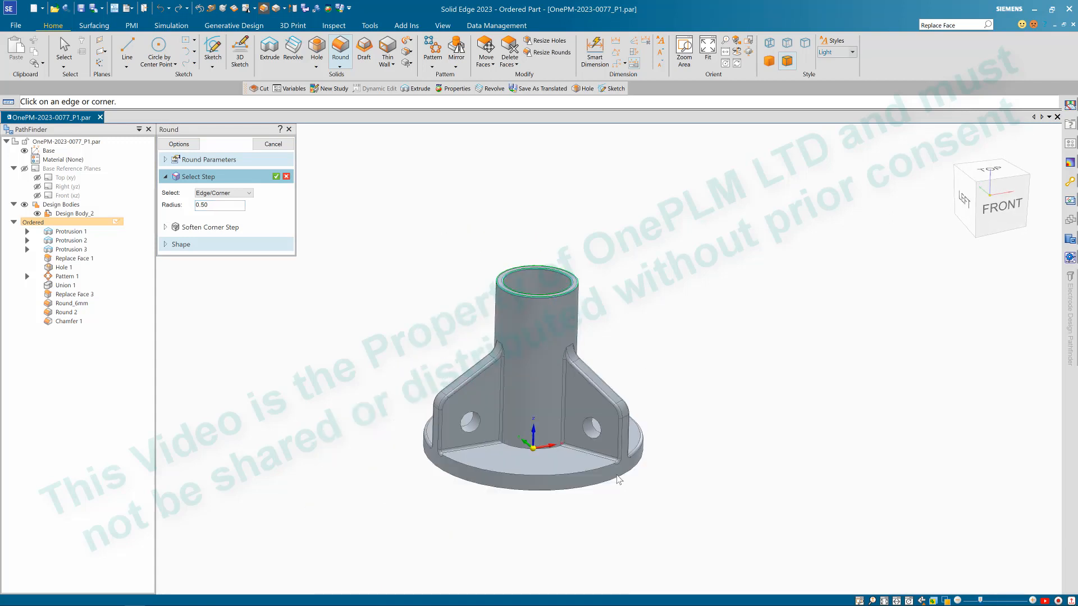
{"action": "left_click", "coordinate": [618, 480]}
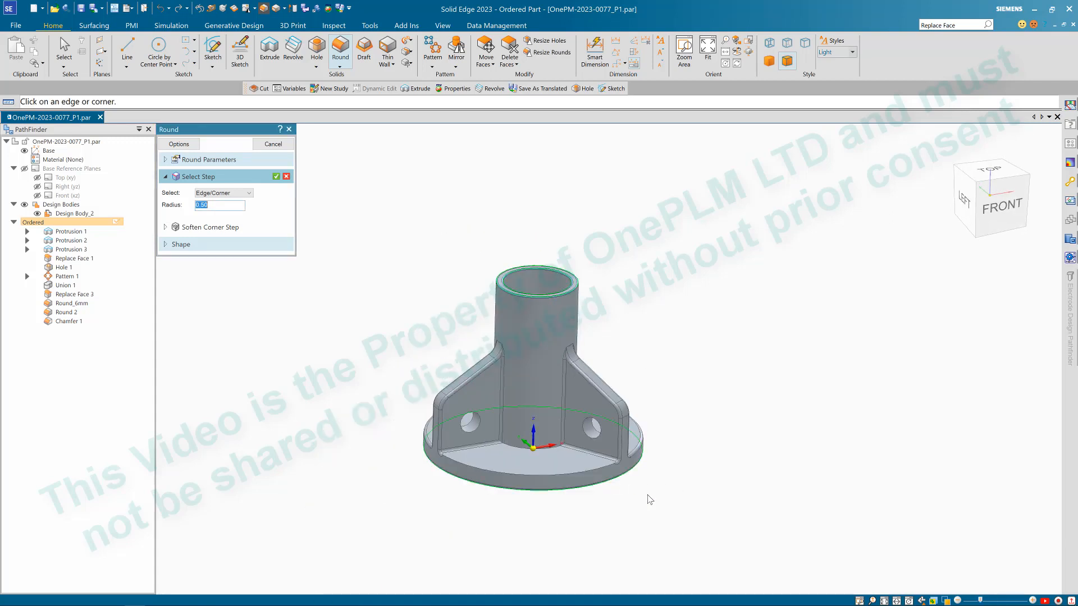
{"action": "scroll", "coordinate": [486, 450], "scroll_direction": "up", "scroll_amount": 2}
Step: Accept the selected edges, finish the 0.5 mm Round and exit the Round command
{"action": "right_click", "coordinate": [378, 264]}
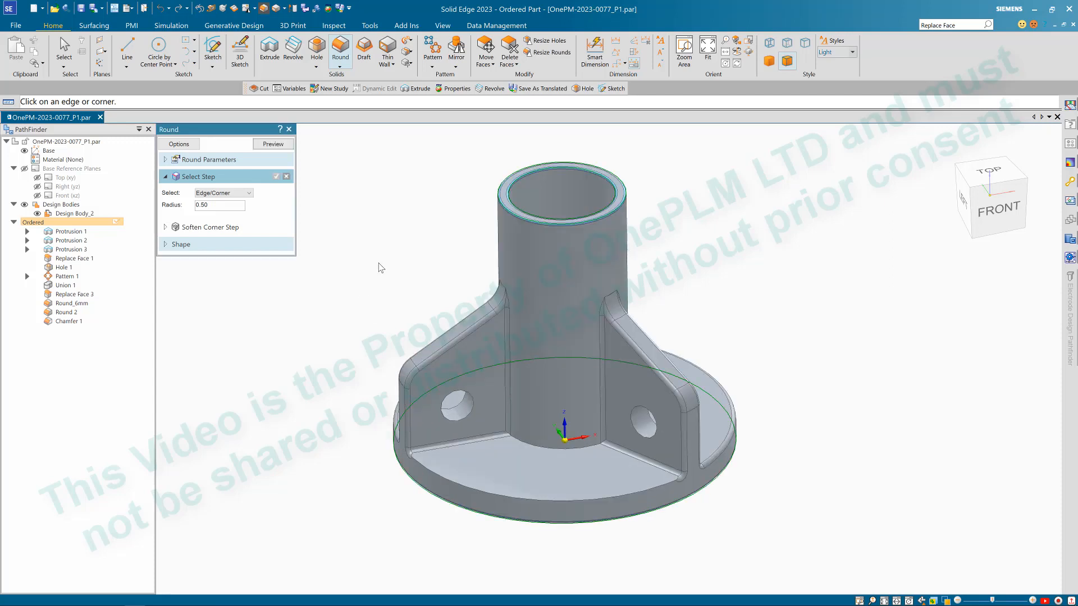
{"action": "left_click", "coordinate": [271, 145]}
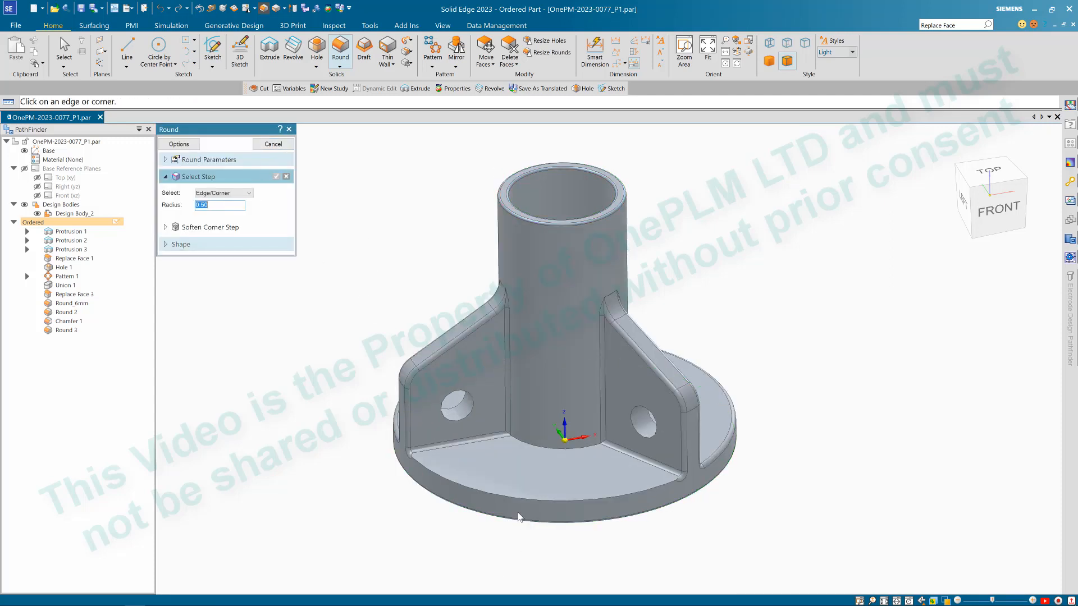
{"action": "scroll", "coordinate": [527, 505], "scroll_direction": "up", "scroll_amount": 2}
{"action": "scroll", "coordinate": [541, 504], "scroll_direction": "down", "scroll_amount": 3}
{"action": "key", "text": "Escape"}
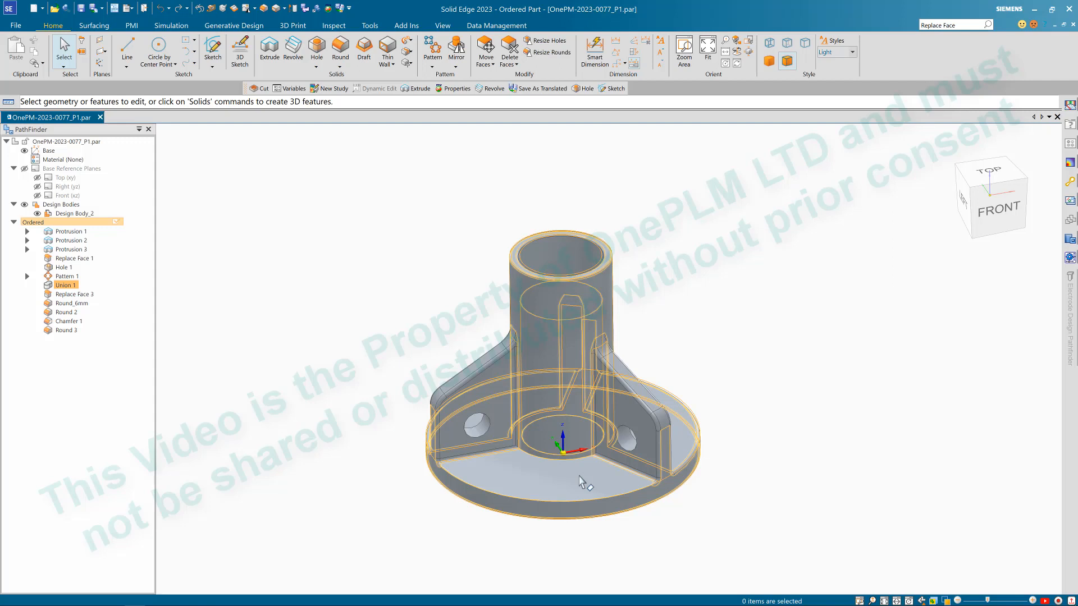
Step: Edit the definition of the 1 mm Round to add the front flange sector's outer top edge, and finish the feature
{"action": "right_click", "coordinate": [580, 477]}
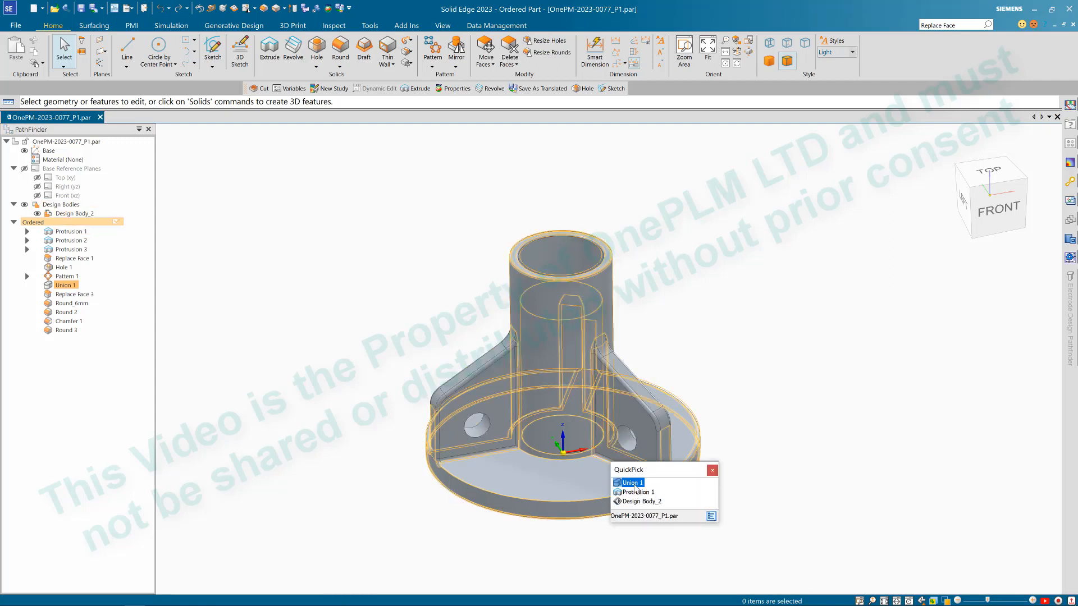
{"action": "left_click", "coordinate": [652, 549]}
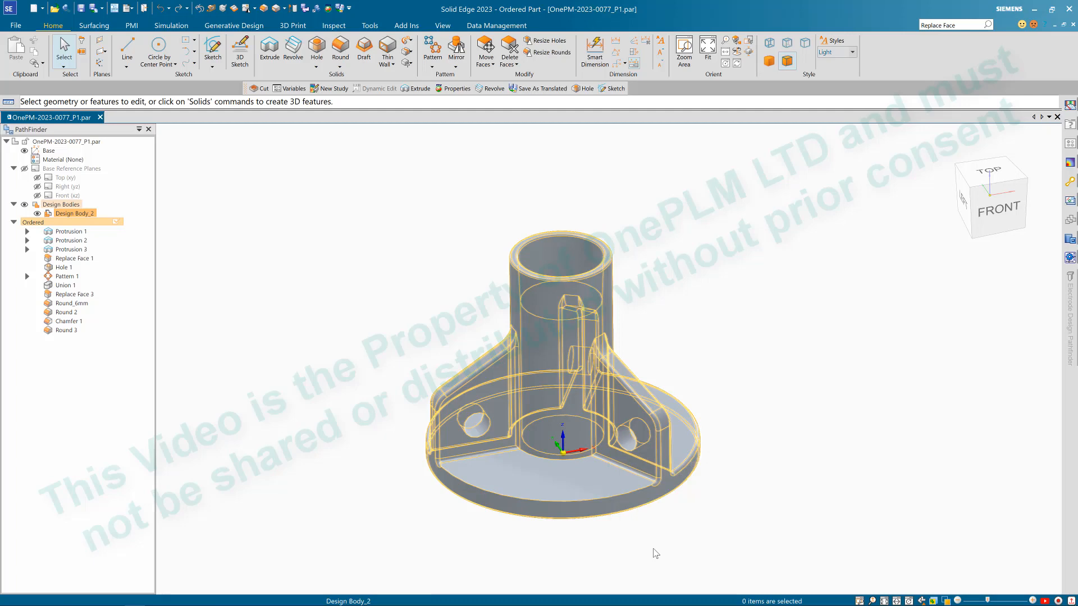
{"action": "left_click", "coordinate": [657, 479]}
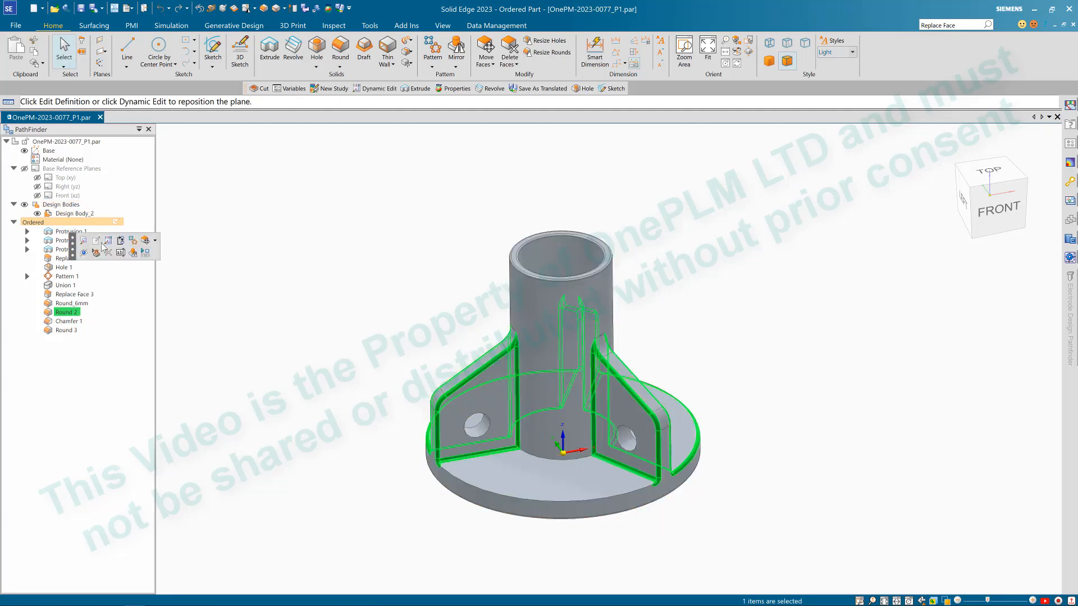
{"action": "left_click_drag", "start_coordinate": [72, 256], "coordinate": [220, 304]}
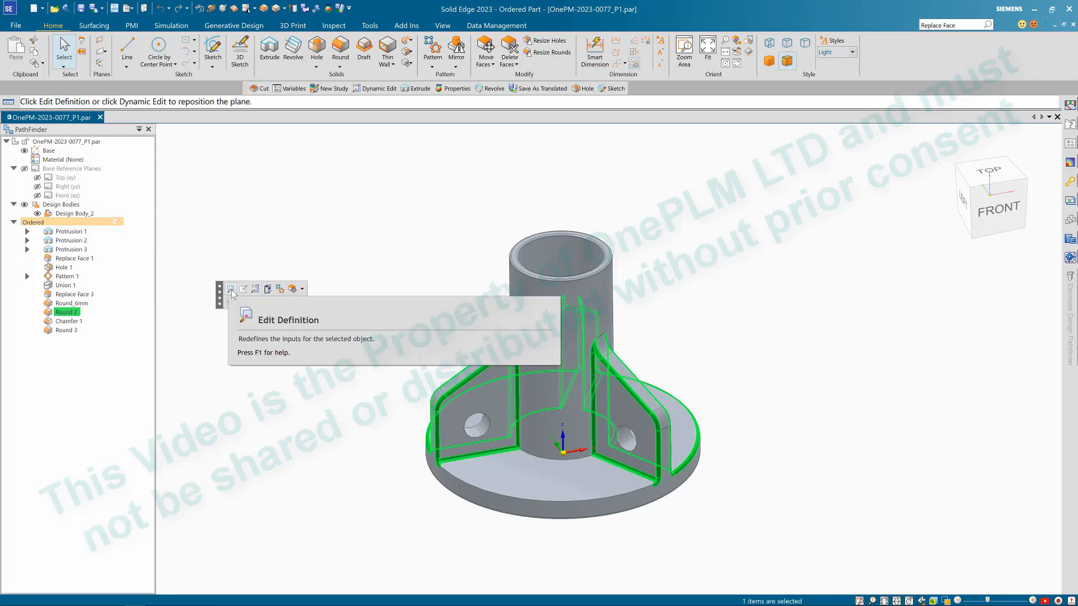
{"action": "left_click", "coordinate": [231, 289]}
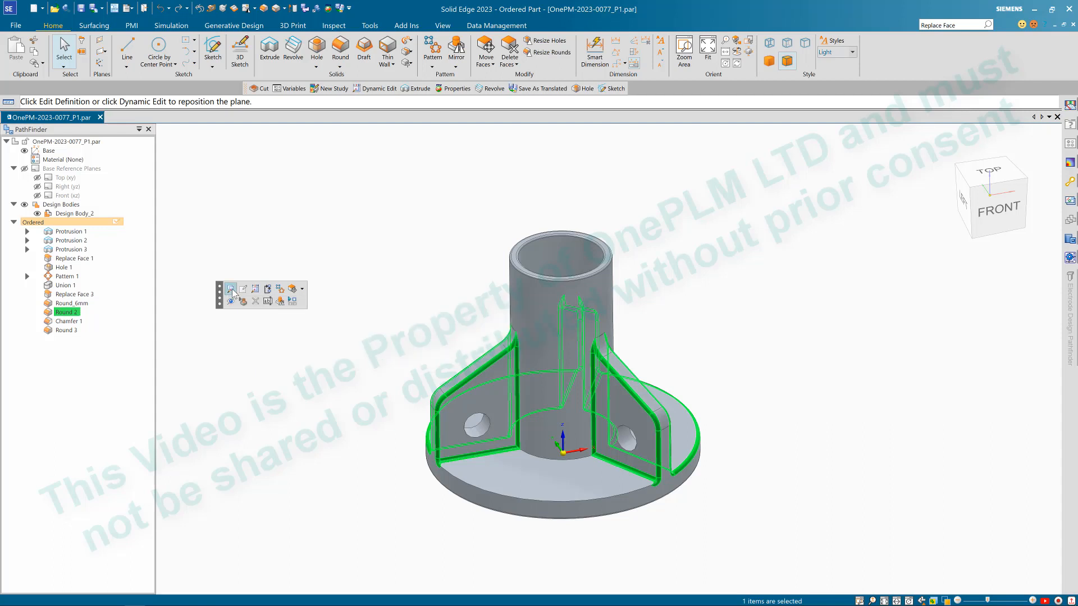
{"action": "left_click", "coordinate": [197, 177]}
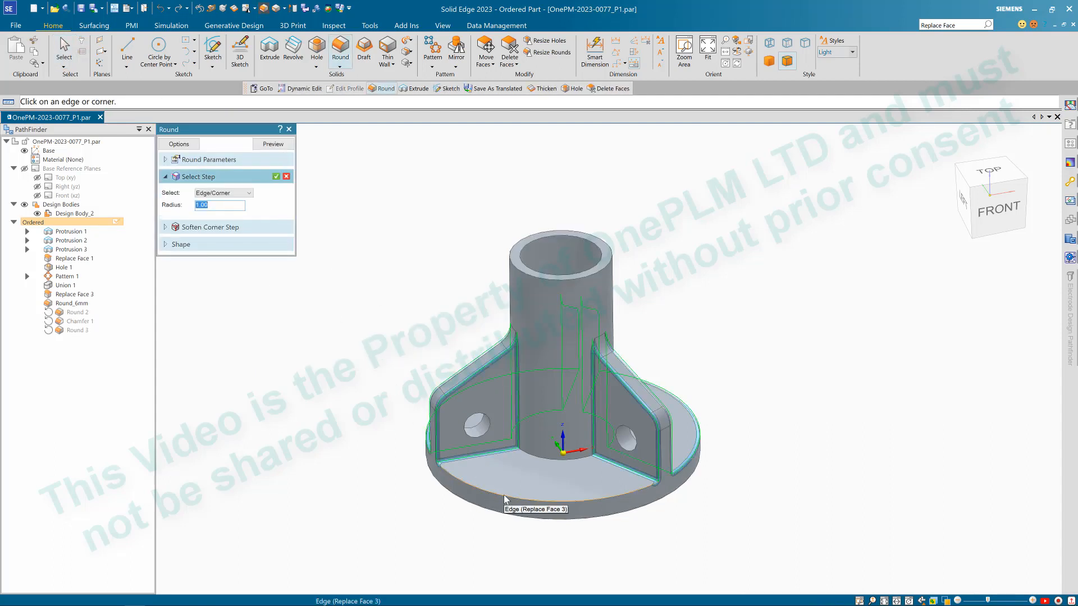
{"action": "middle_click_drag", "start_coordinate": [570, 514], "coordinate": [517, 539]}
{"action": "right_click", "coordinate": [382, 366]}
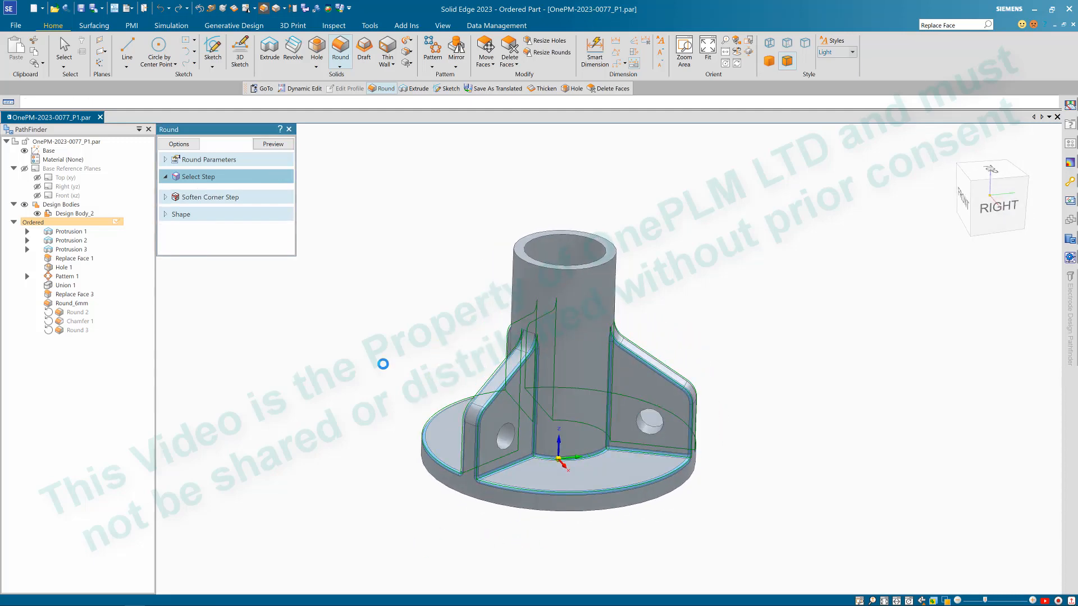
{"action": "right_click", "coordinate": [383, 366]}
{"action": "middle_click_drag", "start_coordinate": [376, 354], "coordinate": [401, 356]}
{"action": "left_click", "coordinate": [400, 356]}
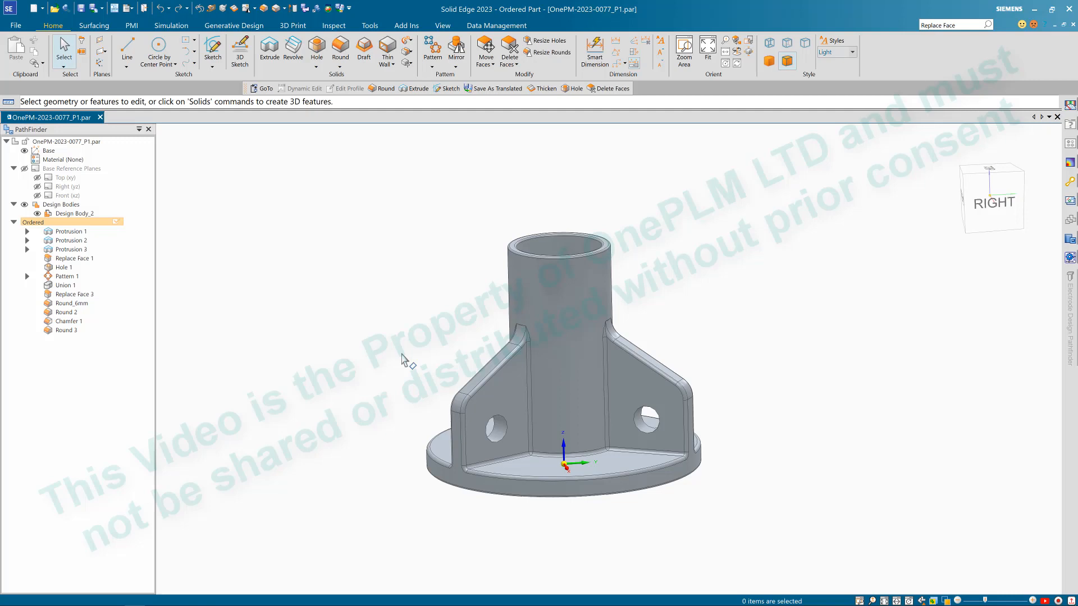
Step: Start a Hole using a tangent plane, and select the tube's outer cylindrical surface for that plane
{"action": "key", "text": "ctrl+i"}
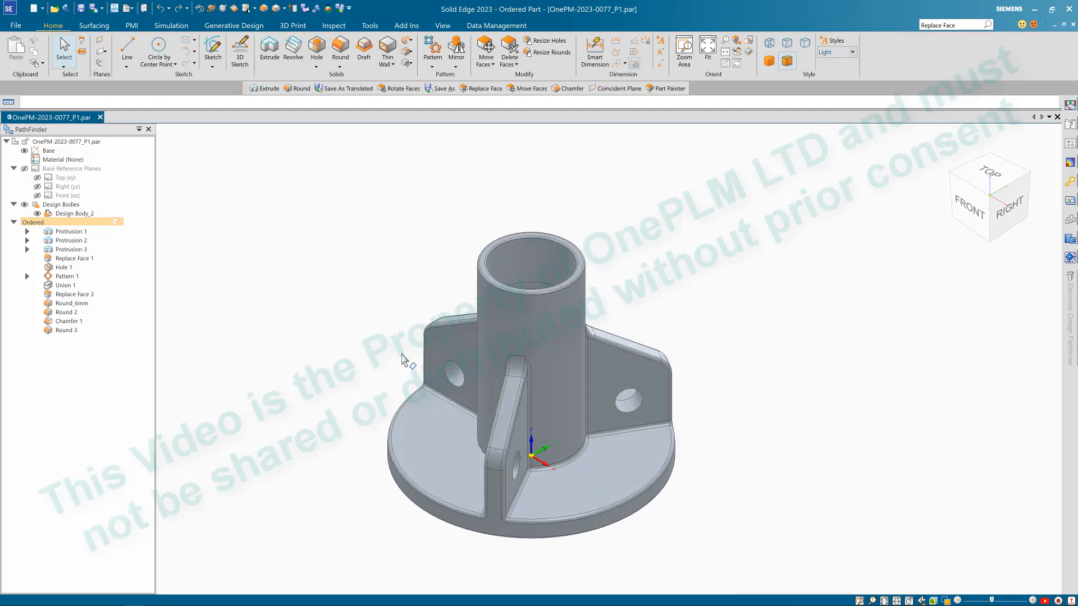
{"action": "scroll", "coordinate": [536, 456], "scroll_direction": "up", "scroll_amount": 2}
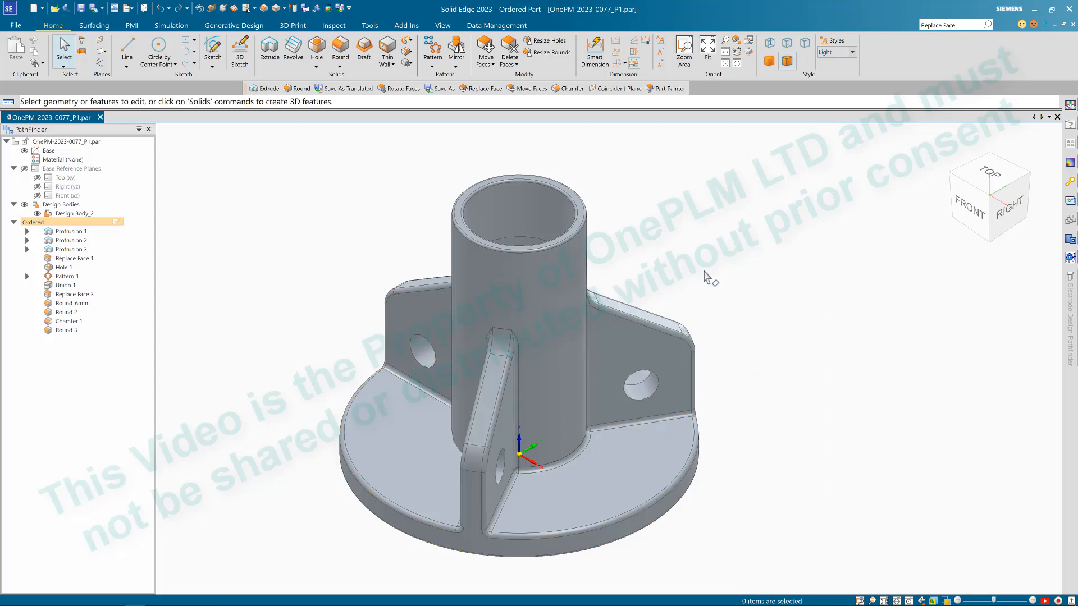
{"action": "key", "text": "ctrl+f"}
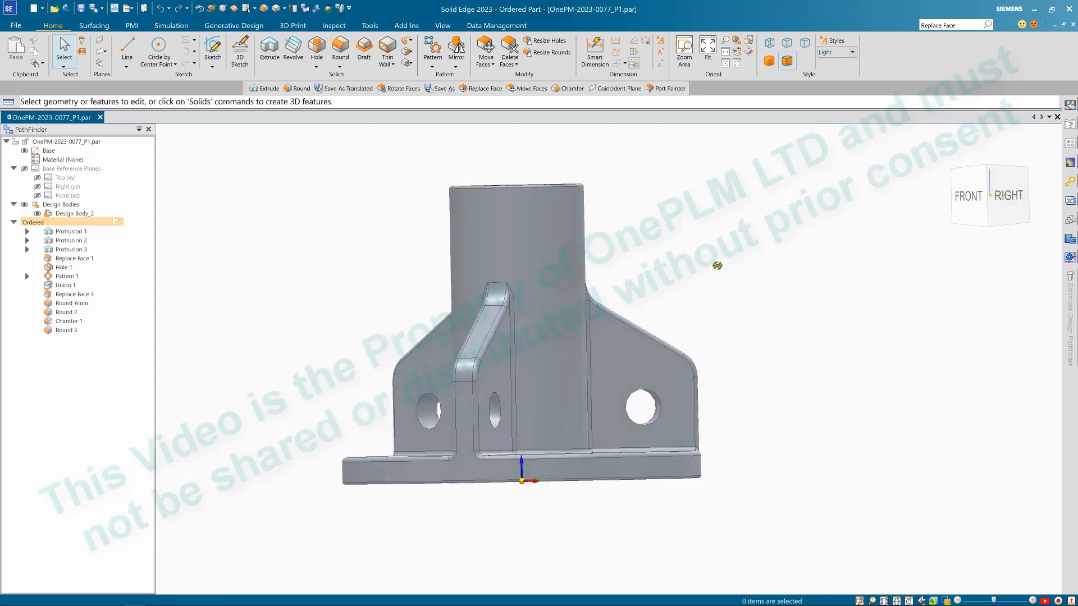
{"action": "mouse_move", "coordinate": [718, 265]}
{"action": "middle_mouse_down"}
{"action": "mouse_move", "coordinate": [721, 308]}
{"action": "mouse_move", "coordinate": [729, 273]}
{"action": "middle_mouse_up"}
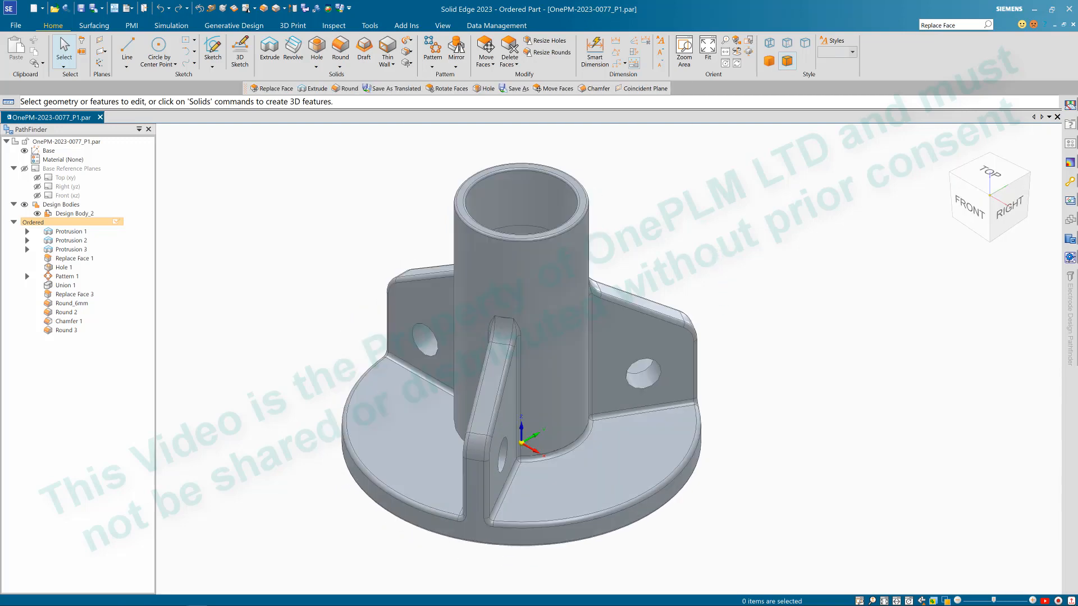
{"action": "left_click", "coordinate": [316, 48]}
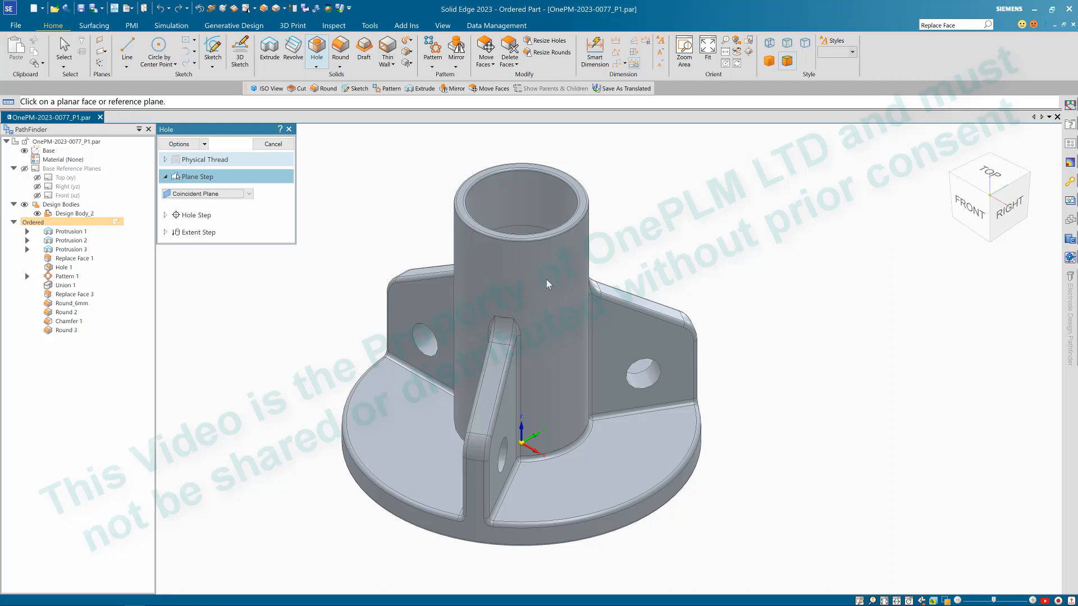
{"action": "left_click", "coordinate": [218, 194]}
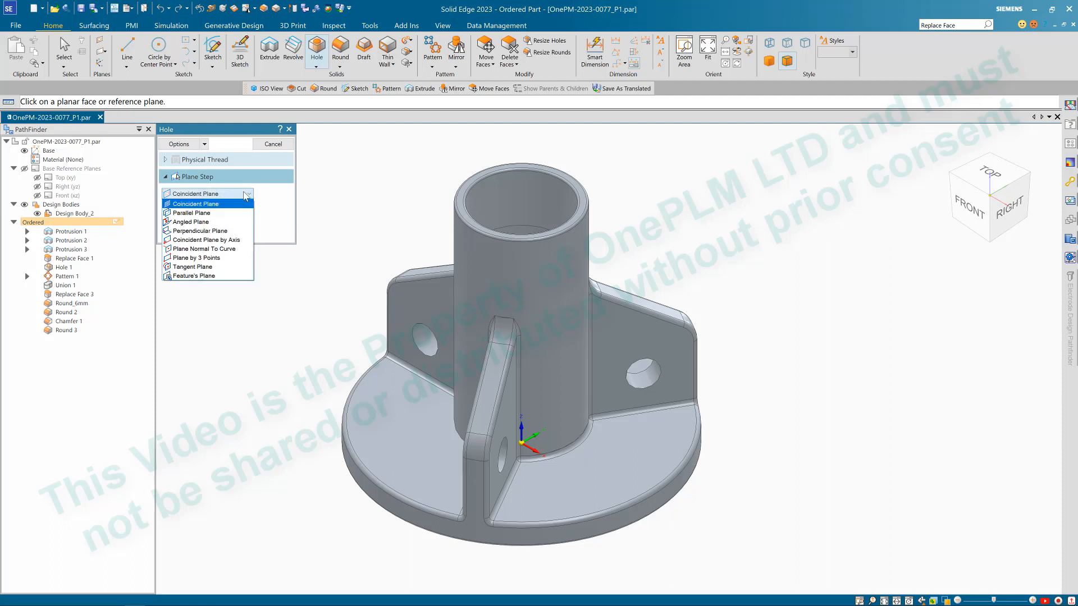
{"action": "left_click", "coordinate": [207, 267]}
{"action": "middle_click_drag", "start_coordinate": [369, 218], "coordinate": [362, 219]}
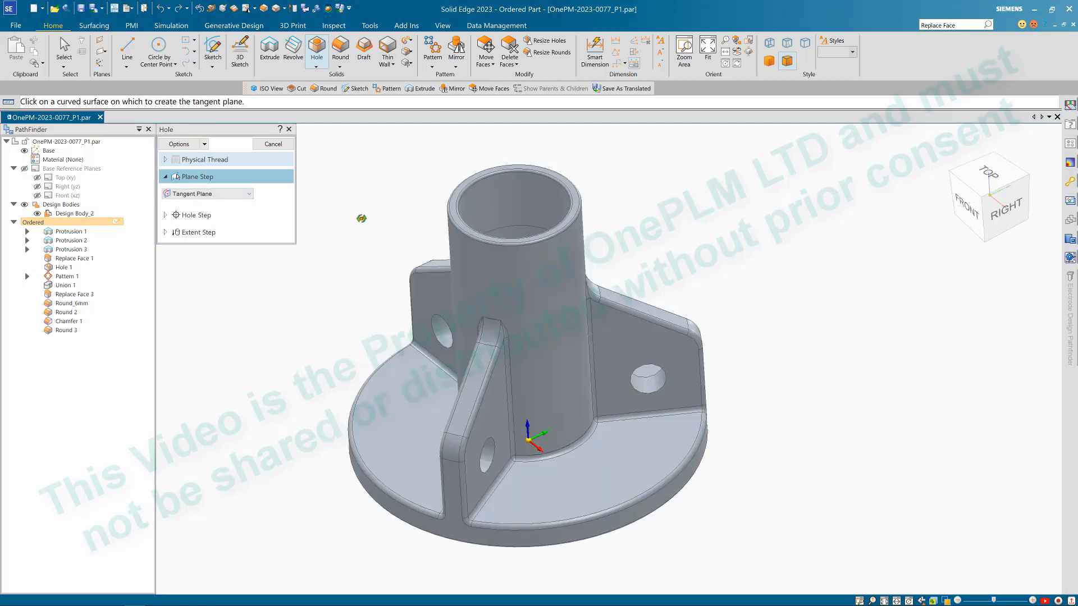
{"action": "middle_click_drag", "start_coordinate": [482, 282], "coordinate": [496, 298]}
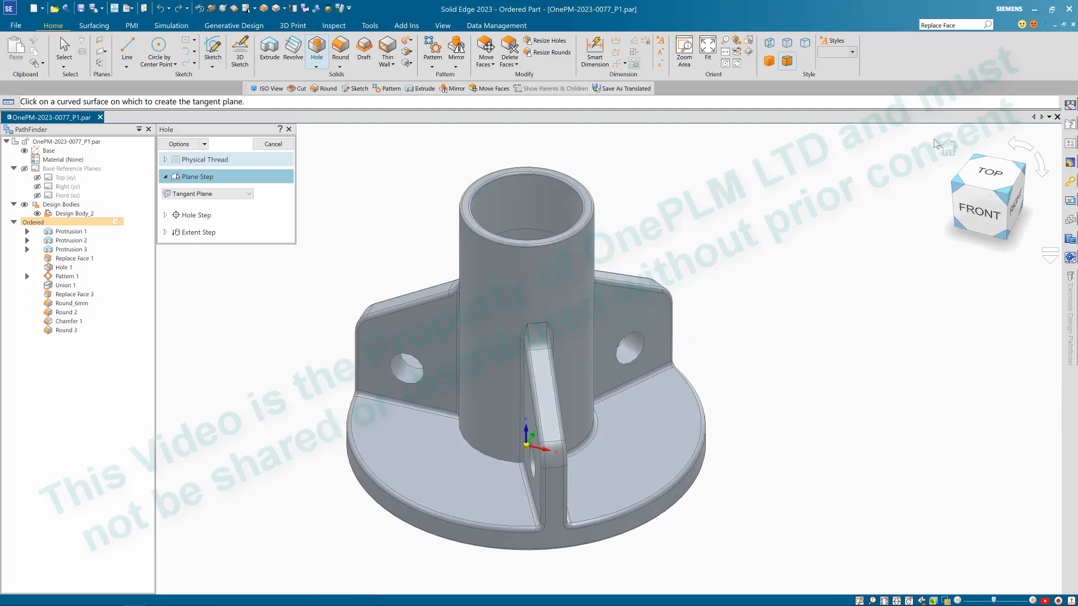
{"action": "left_click", "coordinate": [983, 226]}
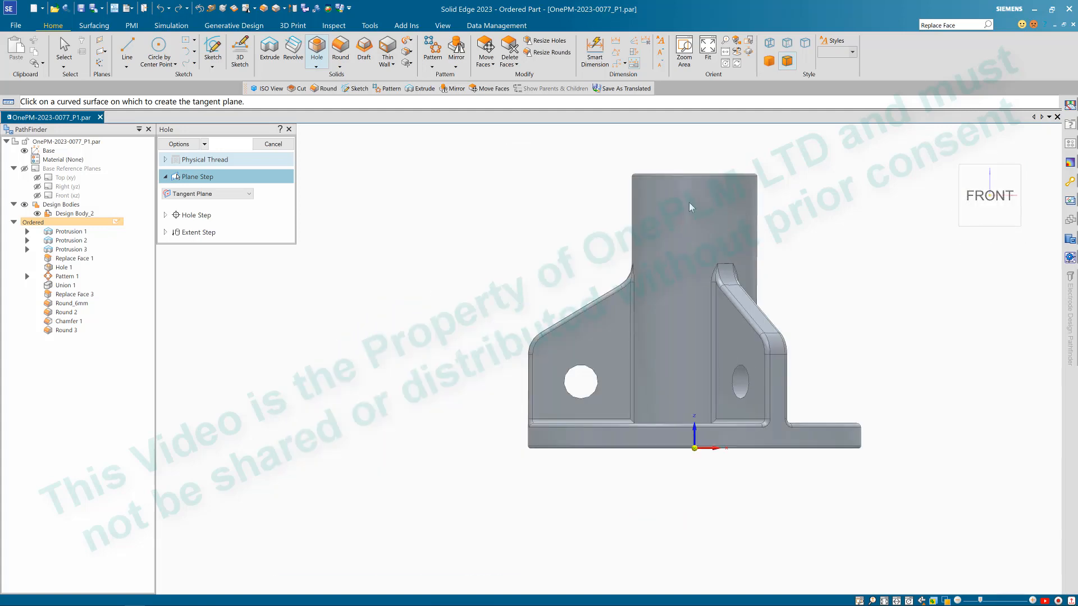
{"action": "left_click", "coordinate": [702, 220]}
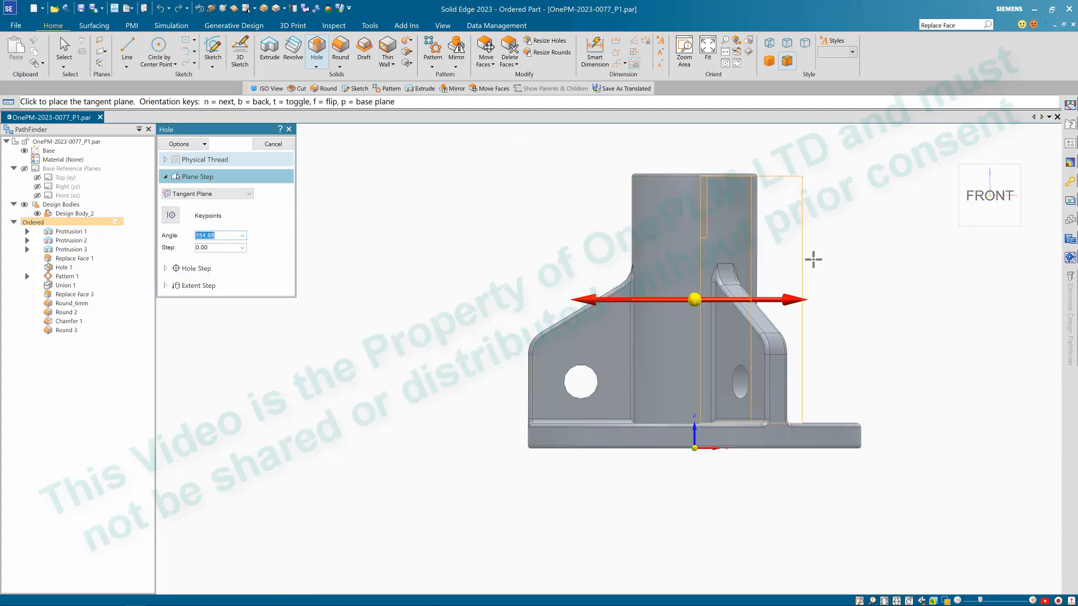
Step: Set the tangent plane's angle to 180° and place it on the tube side between two ribs
{"action": "middle_click_drag", "start_coordinate": [814, 258], "coordinate": [823, 284]}
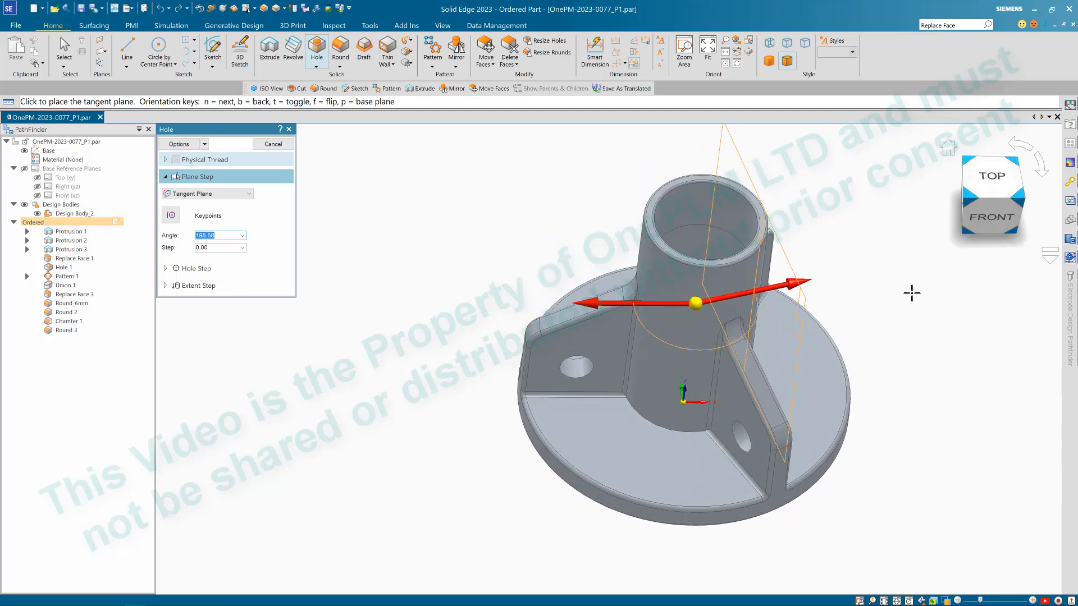
{"action": "middle_click_drag", "start_coordinate": [910, 291], "coordinate": [895, 335]}
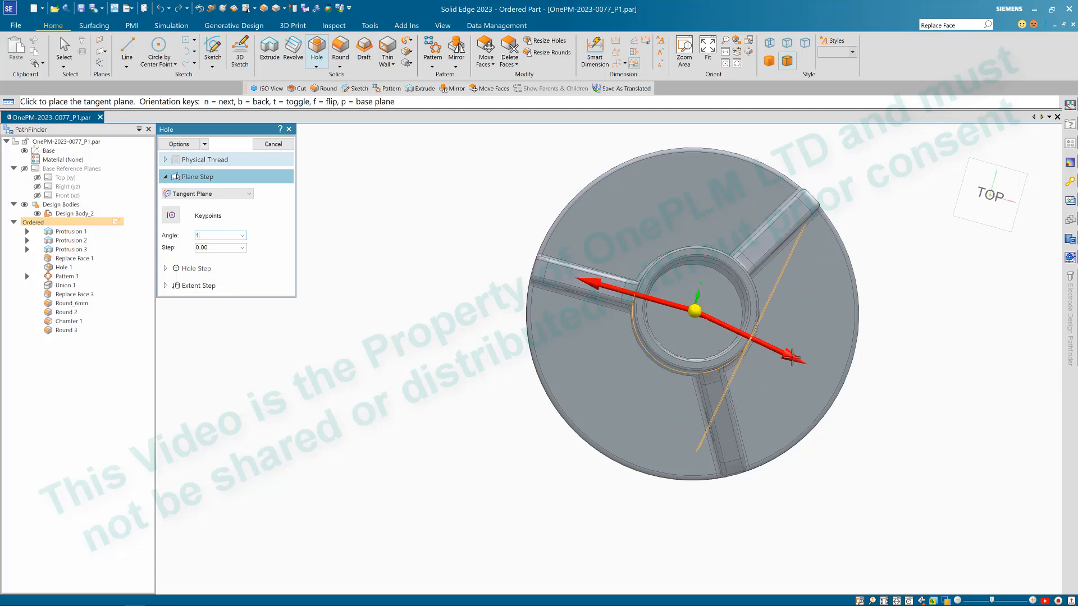
{"action": "key", "text": "Tab"}
{"action": "left_click", "coordinate": [810, 352]}
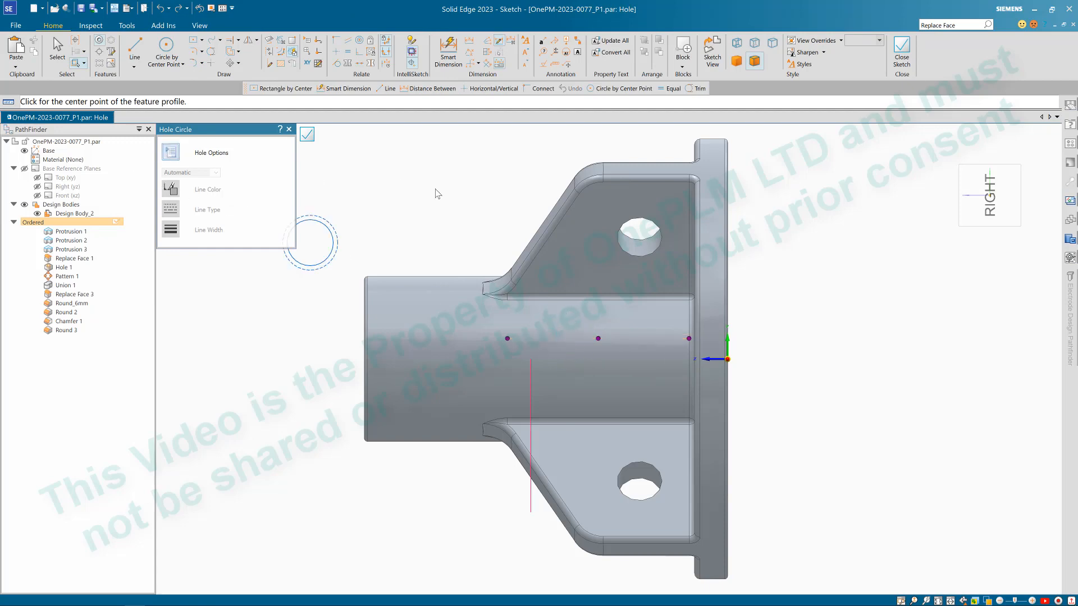
Step: Configure the hole as an ISO Metric simple hole, sub type Drill Size, size 10.5, with the Through Next extent
{"action": "left_click", "coordinate": [171, 152]}
{"action": "left_click", "coordinate": [268, 97]}
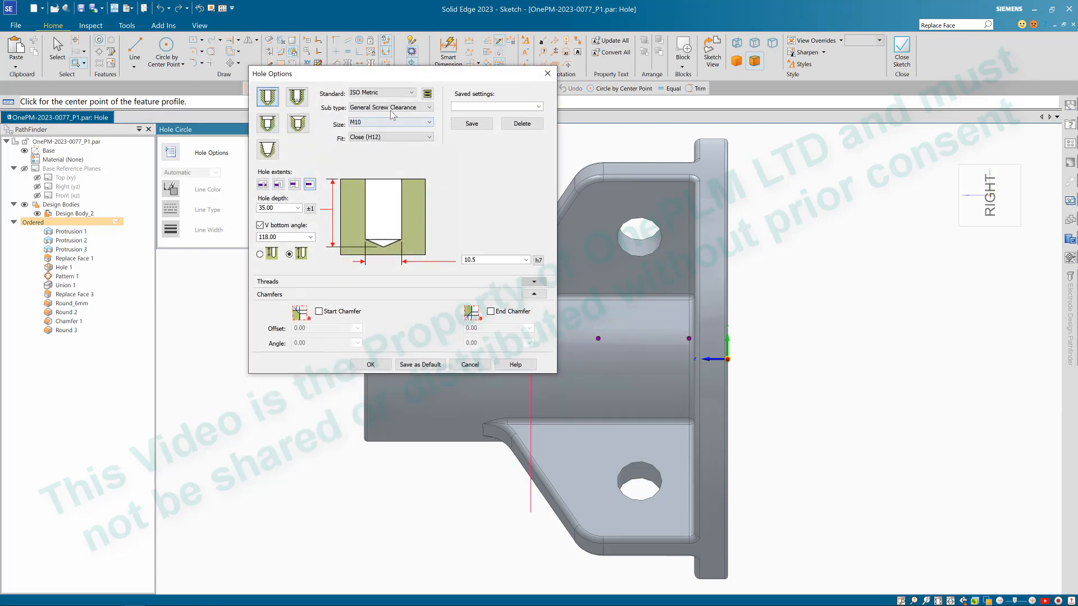
{"action": "left_click", "coordinate": [375, 107]}
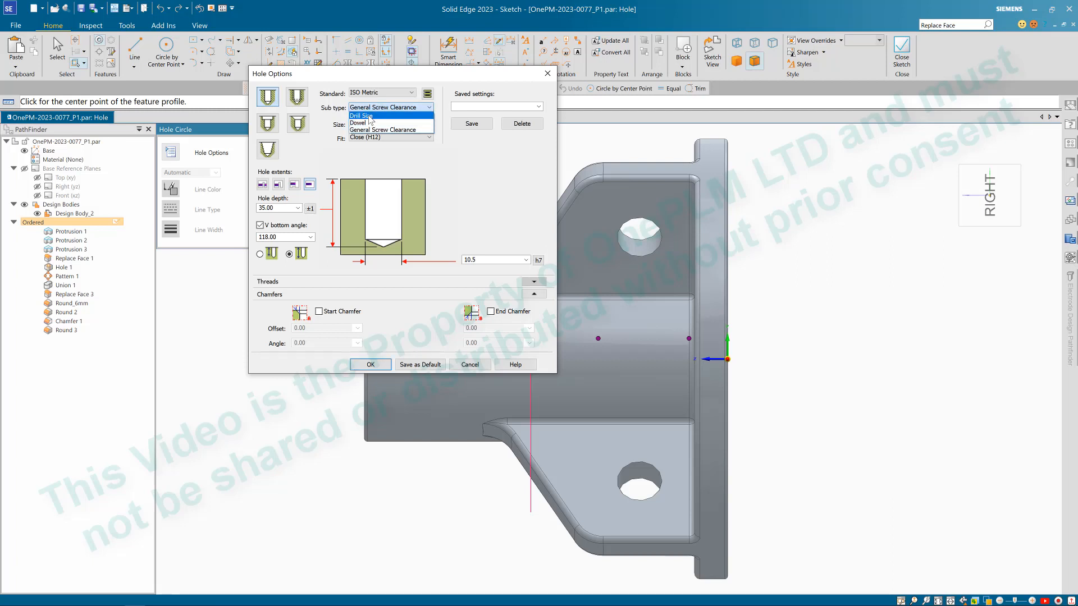
{"action": "left_click", "coordinate": [370, 116]}
{"action": "left_click", "coordinate": [376, 123]}
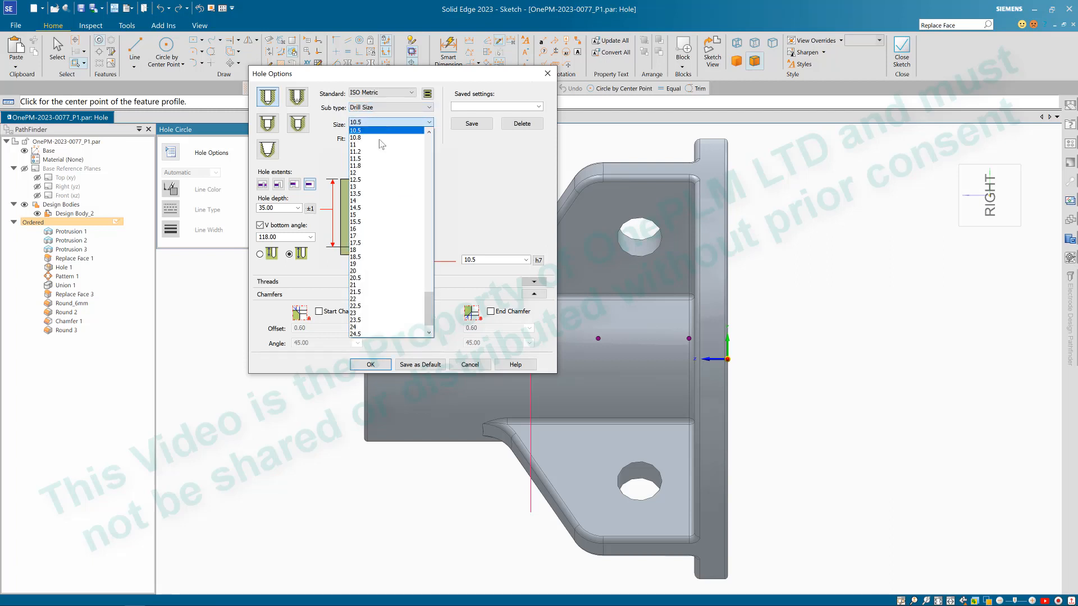
{"action": "scroll", "coordinate": [382, 168], "scroll_direction": "up", "scroll_amount": 1}
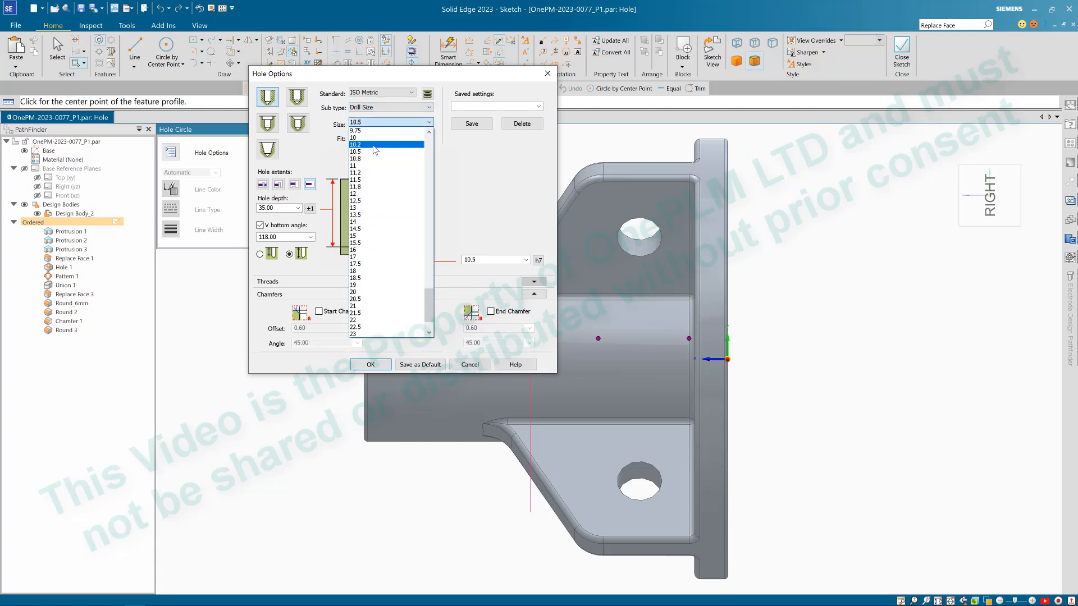
{"action": "left_click", "coordinate": [375, 152]}
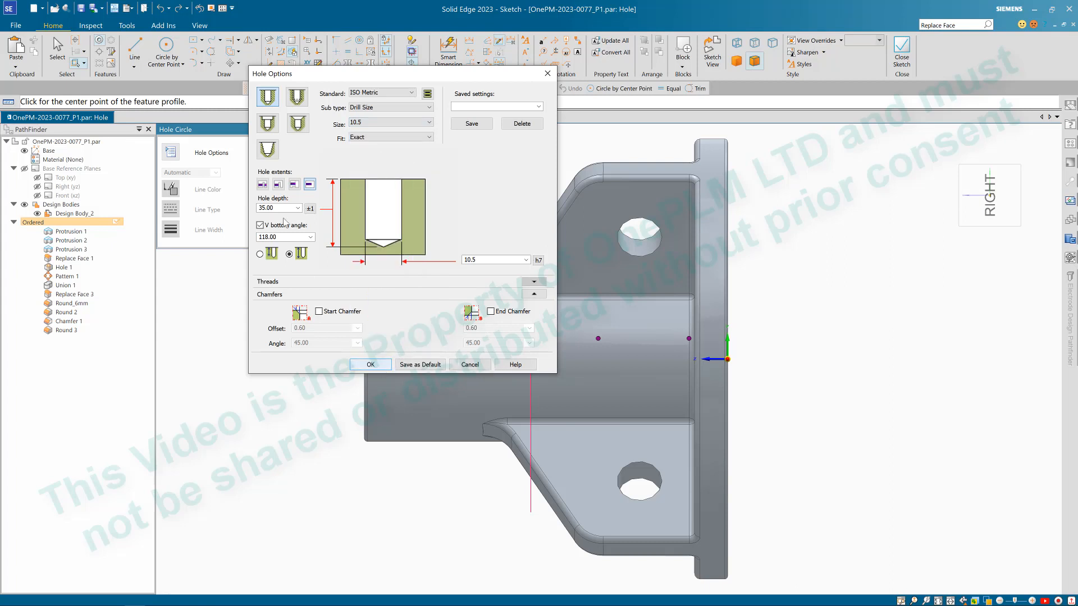
{"action": "left_click", "coordinate": [278, 185]}
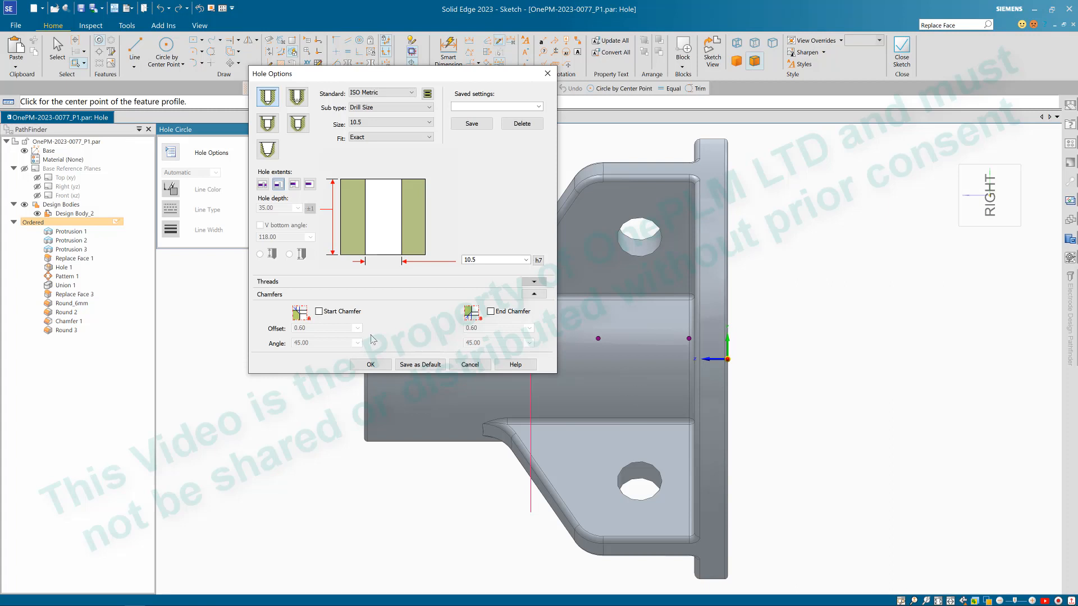
{"action": "left_click", "coordinate": [370, 364]}
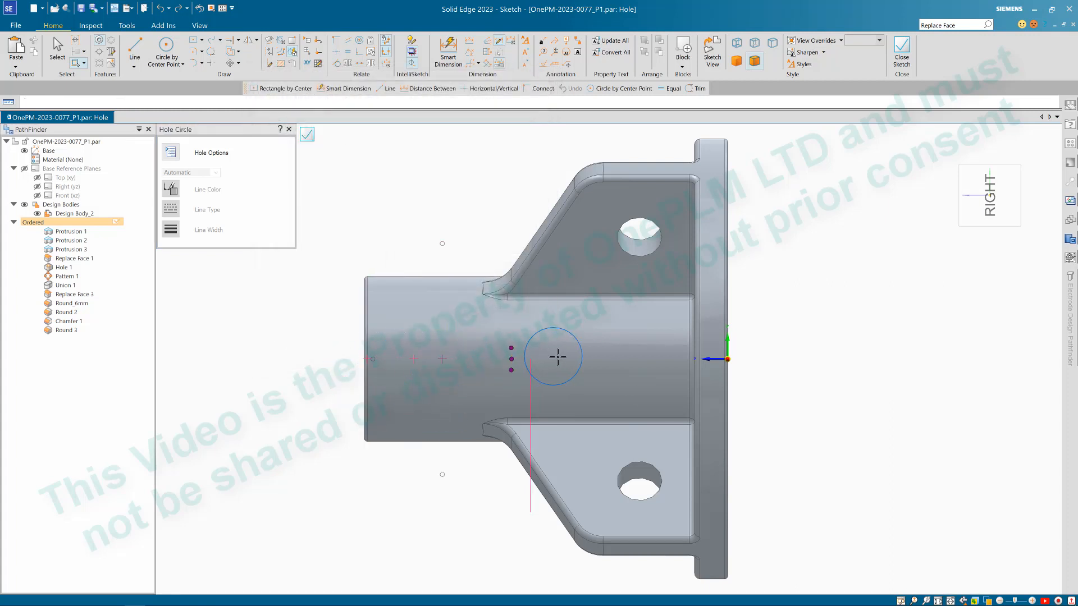
Step: Place the hole circle on the tube's centreline and dimension its centre 35 mm from the flange's bottom face
{"action": "left_click", "coordinate": [592, 359]}
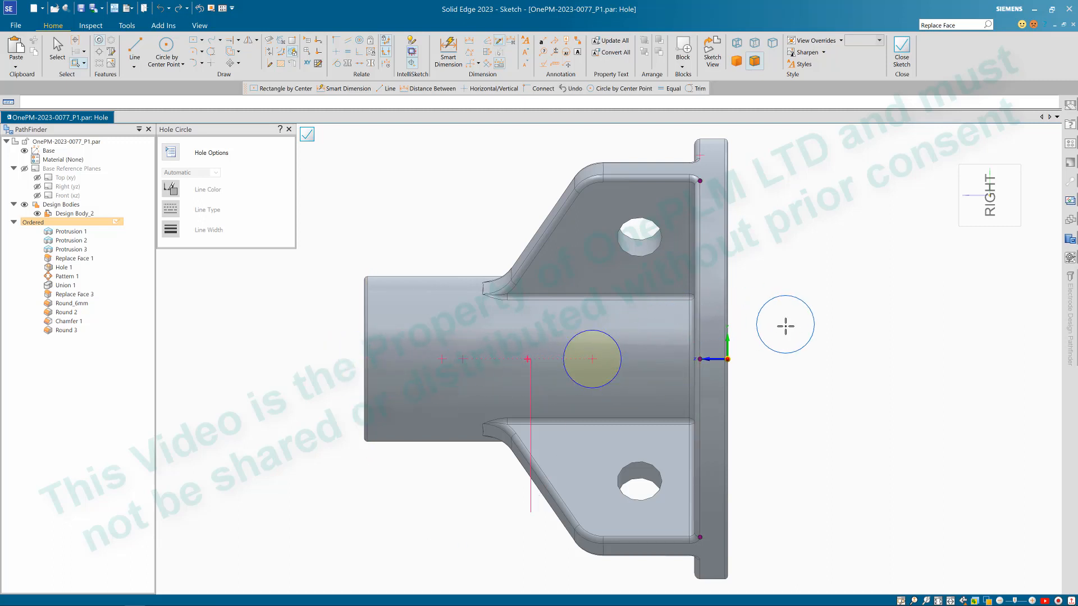
{"action": "left_click", "coordinate": [448, 51]}
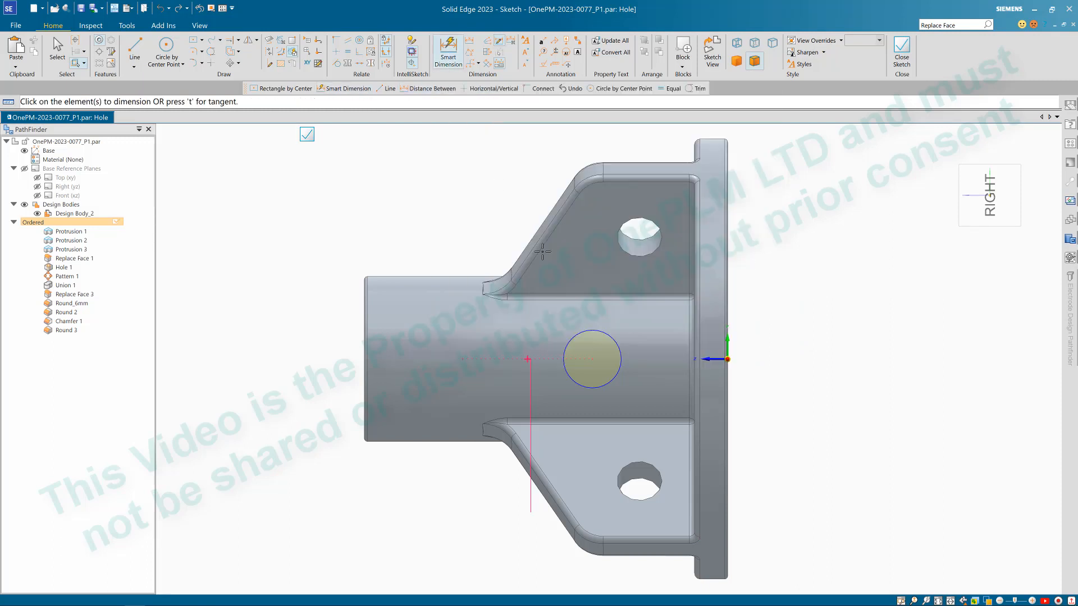
{"action": "left_click", "coordinate": [601, 332]}
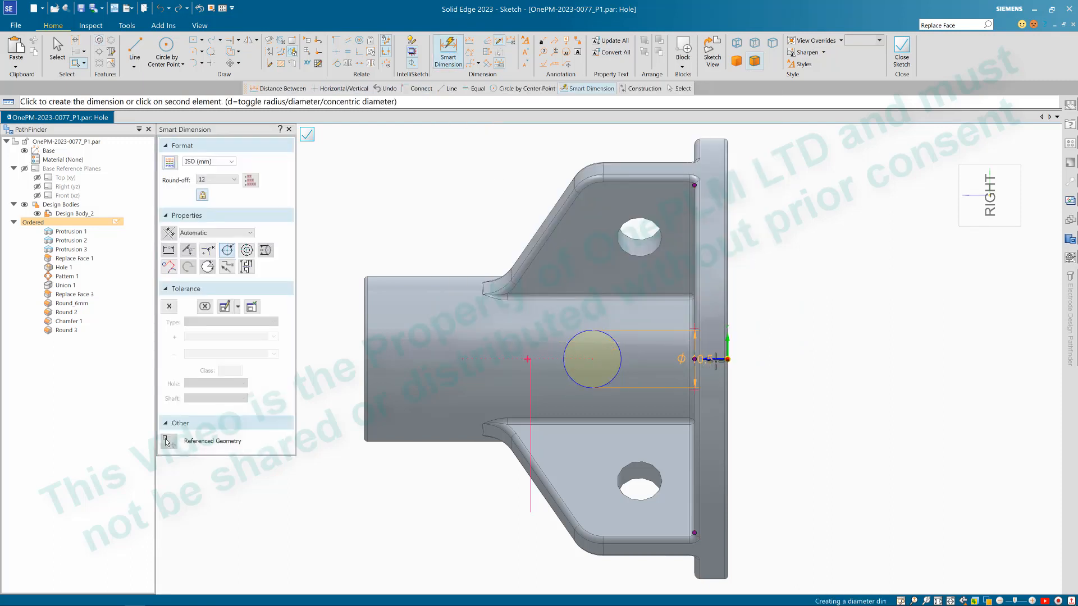
{"action": "left_click", "coordinate": [727, 359]}
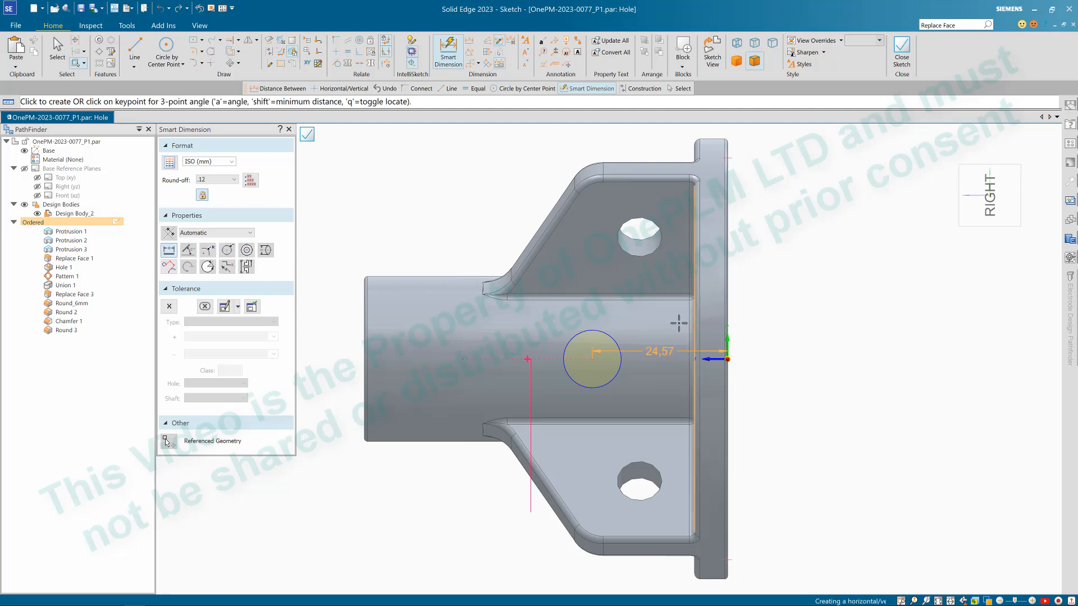
{"action": "left_click", "coordinate": [668, 320]}
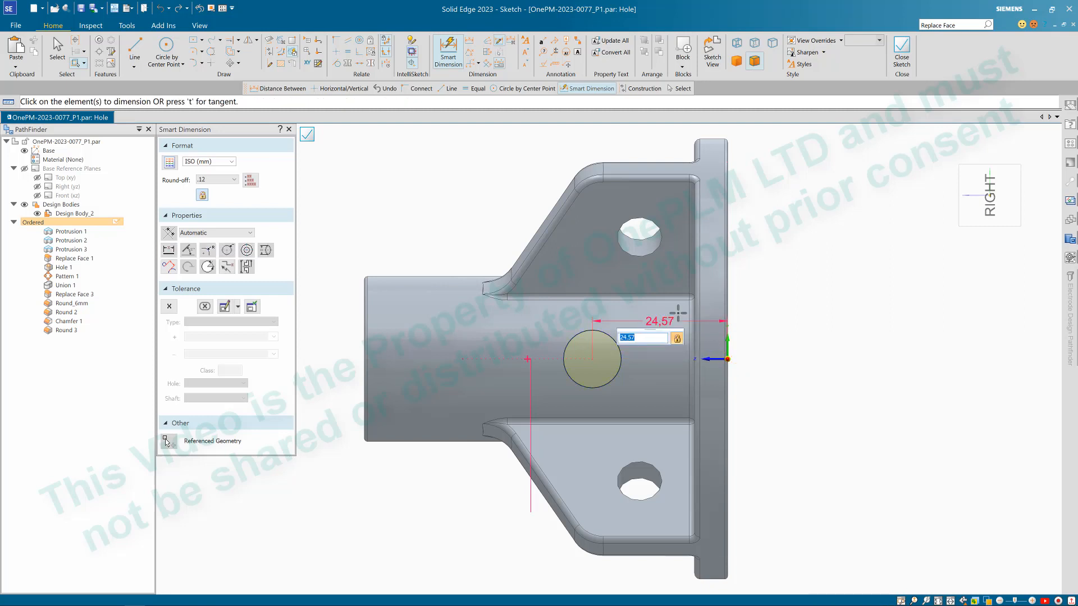
{"action": "type", "text": "35"}
{"action": "key", "text": "Return"}
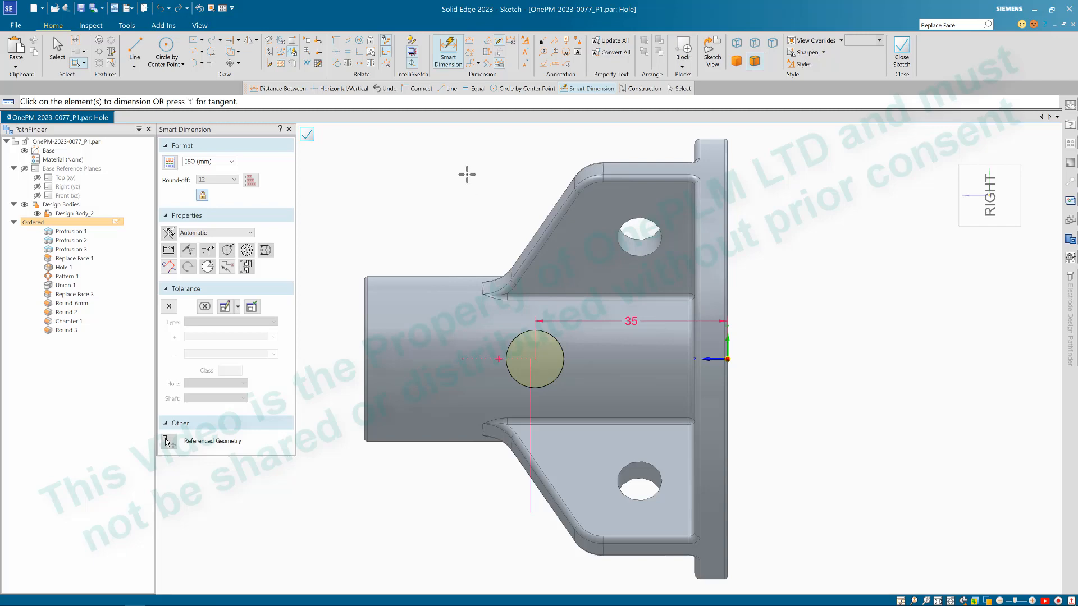
Step: Close the hole profile, finish the tube-wall hole and exit the Hole command
{"action": "left_click", "coordinate": [308, 137]}
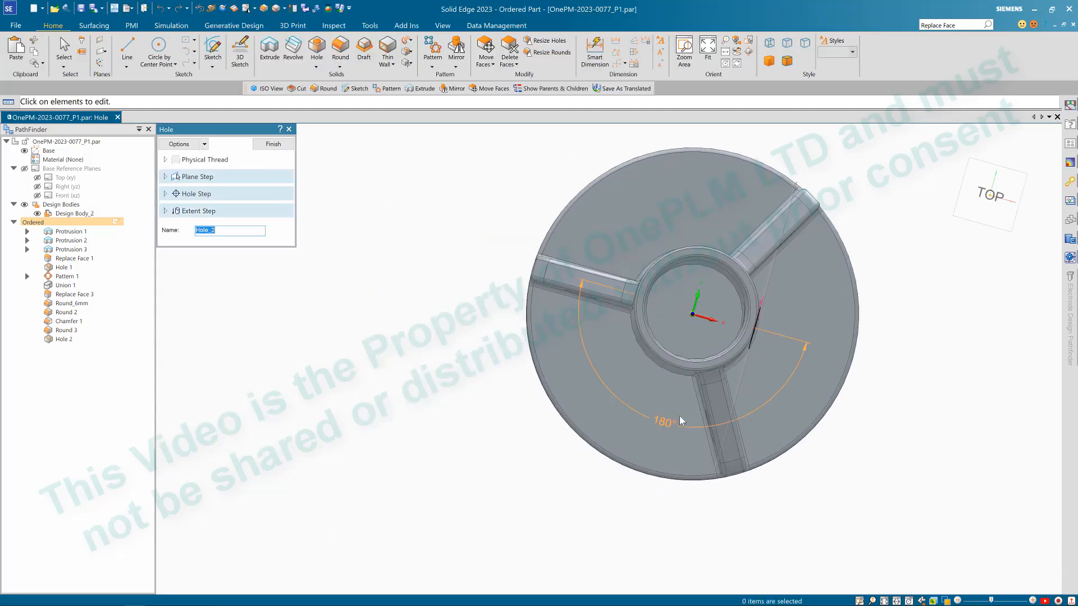
{"action": "middle_click_drag", "start_coordinate": [679, 420], "coordinate": [680, 362]}
{"action": "scroll", "coordinate": [752, 355], "scroll_direction": "up", "scroll_amount": 3}
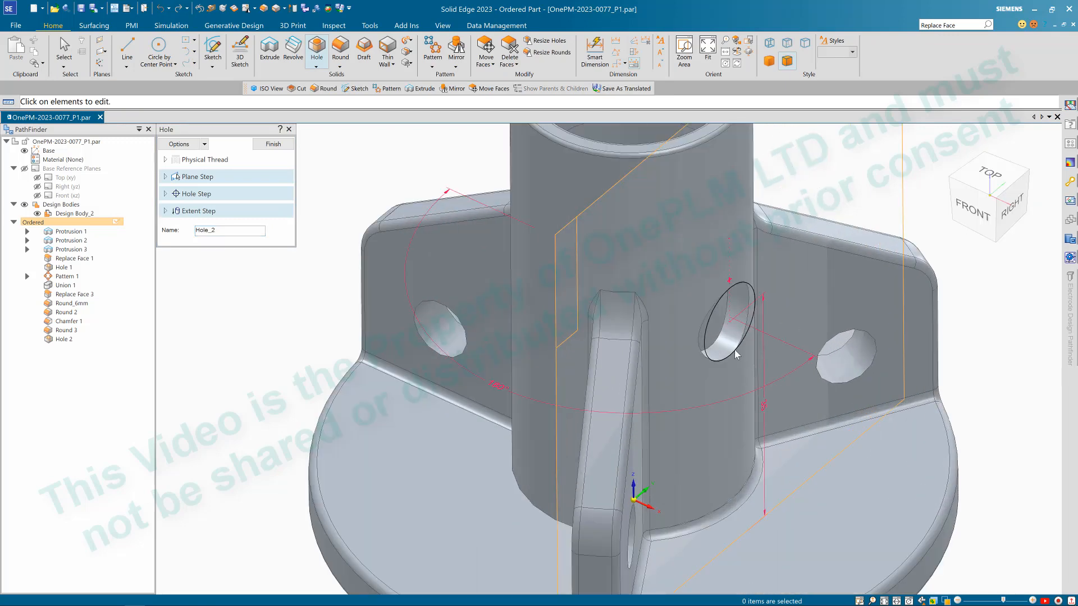
{"action": "left_click", "coordinate": [273, 144]}
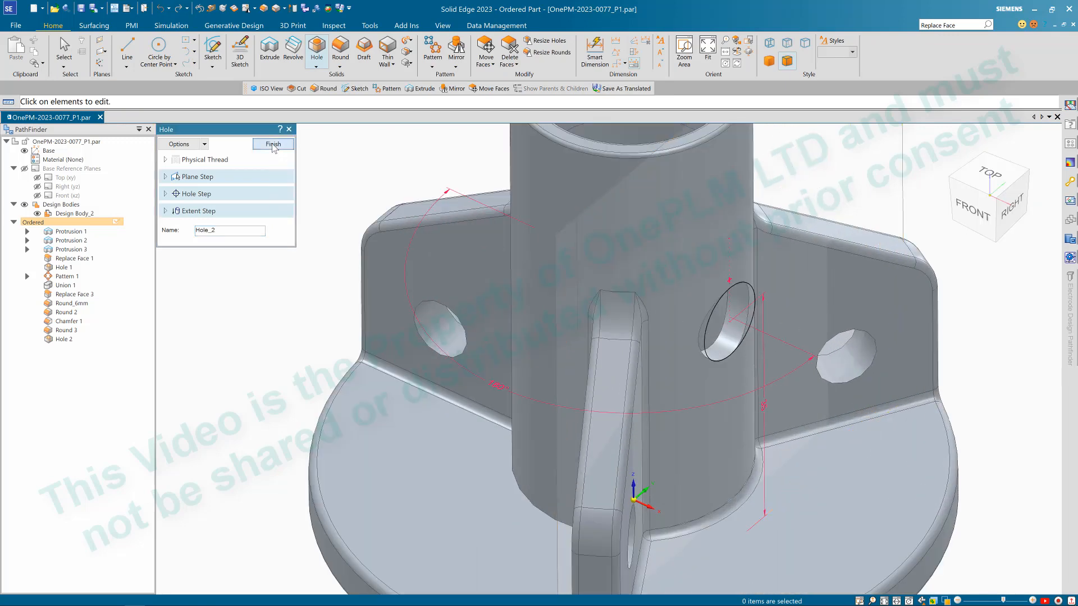
{"action": "scroll", "coordinate": [298, 303], "scroll_direction": "down", "scroll_amount": 3}
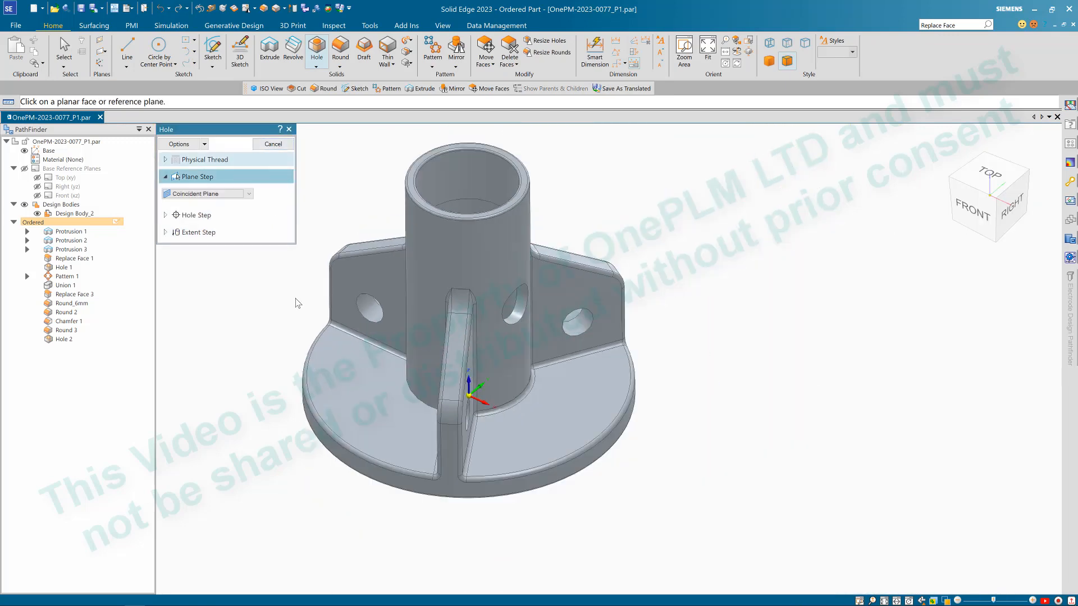
{"action": "left_click", "coordinate": [268, 144]}
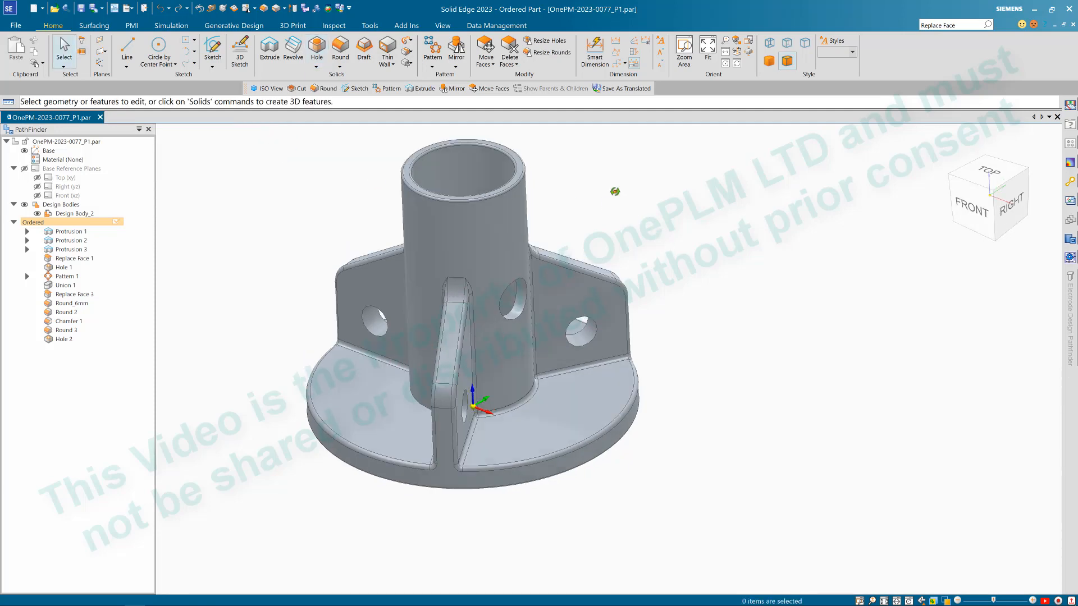
Step: Chamfer the inner edge of the tube-wall hole with equal setbacks of 1 mm and close the Chamfer command
{"action": "scroll", "coordinate": [412, 156], "scroll_direction": "up", "scroll_amount": 5}
{"action": "scroll", "coordinate": [412, 156], "scroll_direction": "down", "scroll_amount": 3}
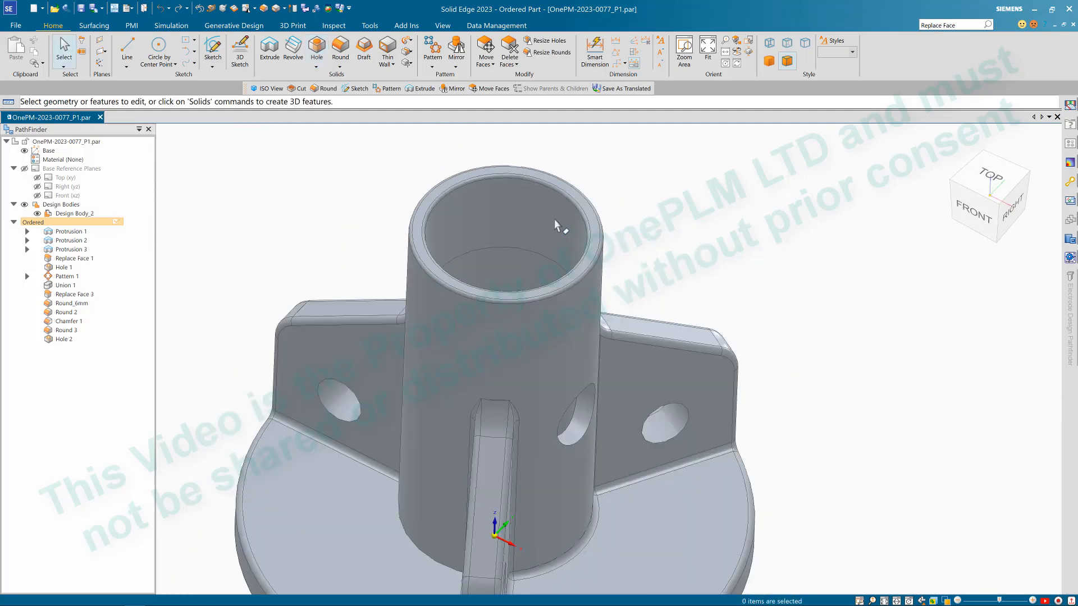
{"action": "middle_click_drag", "start_coordinate": [554, 219], "coordinate": [675, 232]}
{"action": "left_click", "coordinate": [339, 67]}
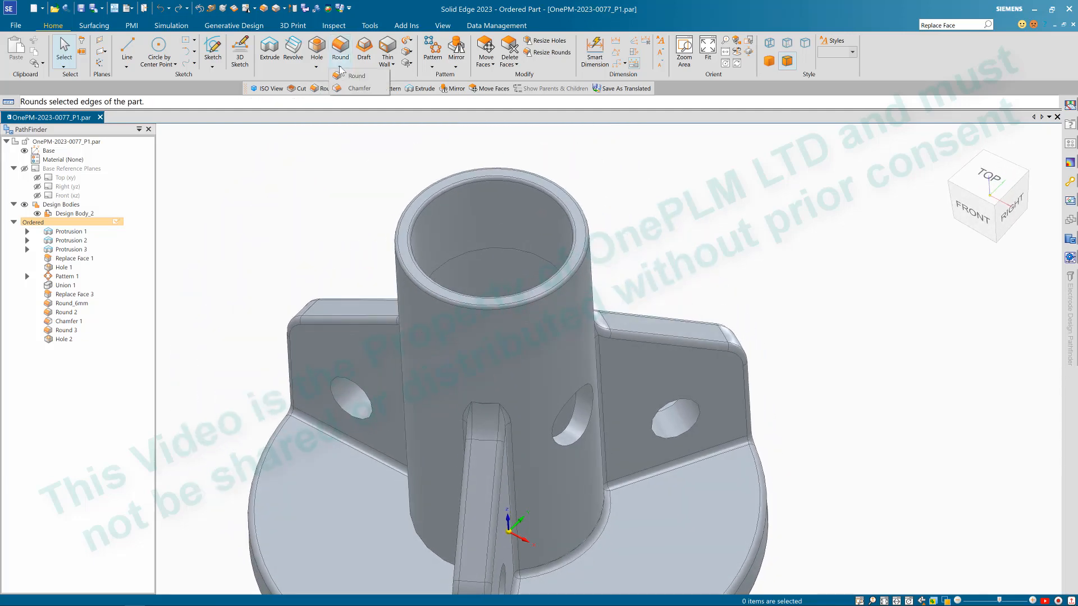
{"action": "left_click", "coordinate": [354, 90]}
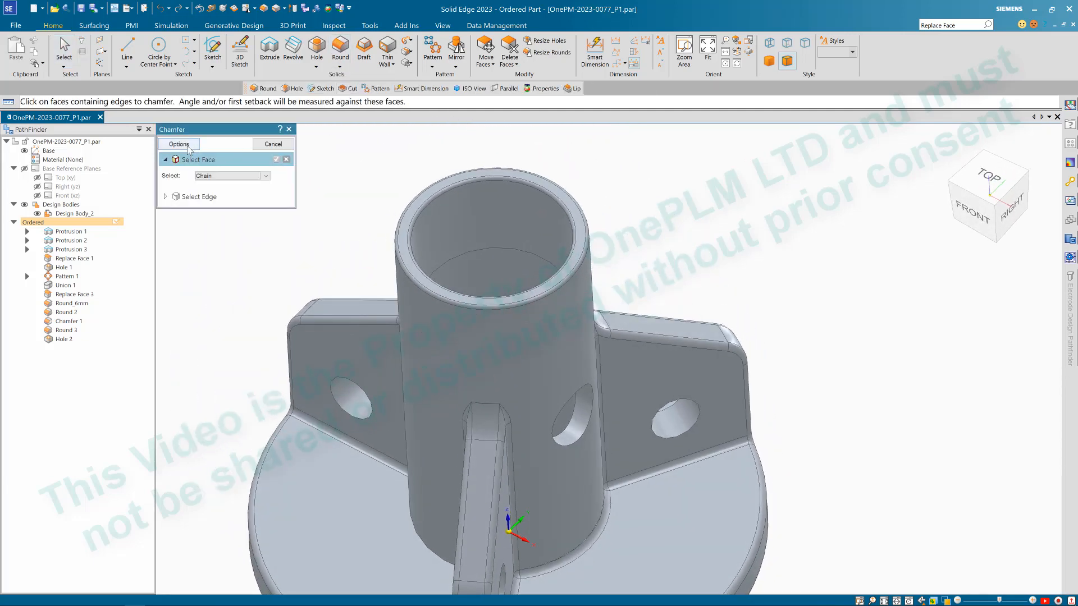
{"action": "left_click", "coordinate": [178, 144]}
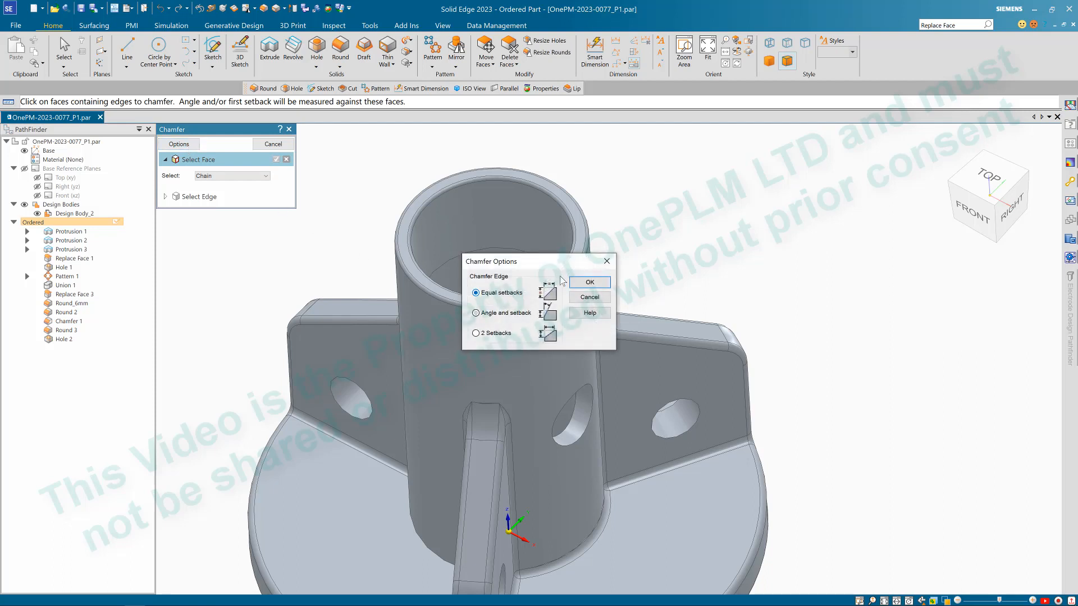
{"action": "left_click", "coordinate": [582, 284]}
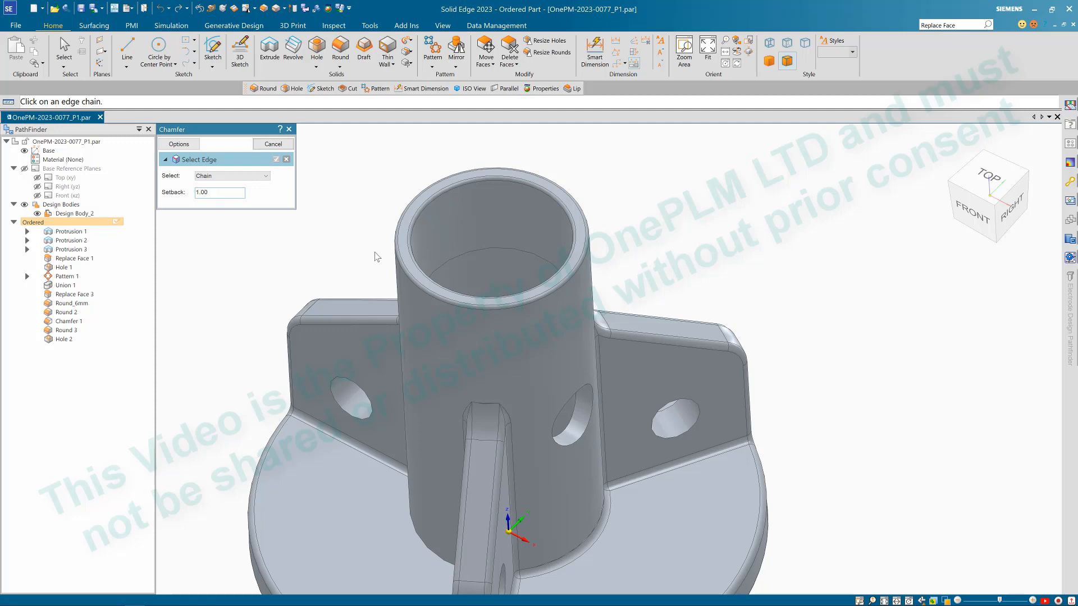
{"action": "middle_click_drag", "start_coordinate": [375, 252], "coordinate": [499, 349]}
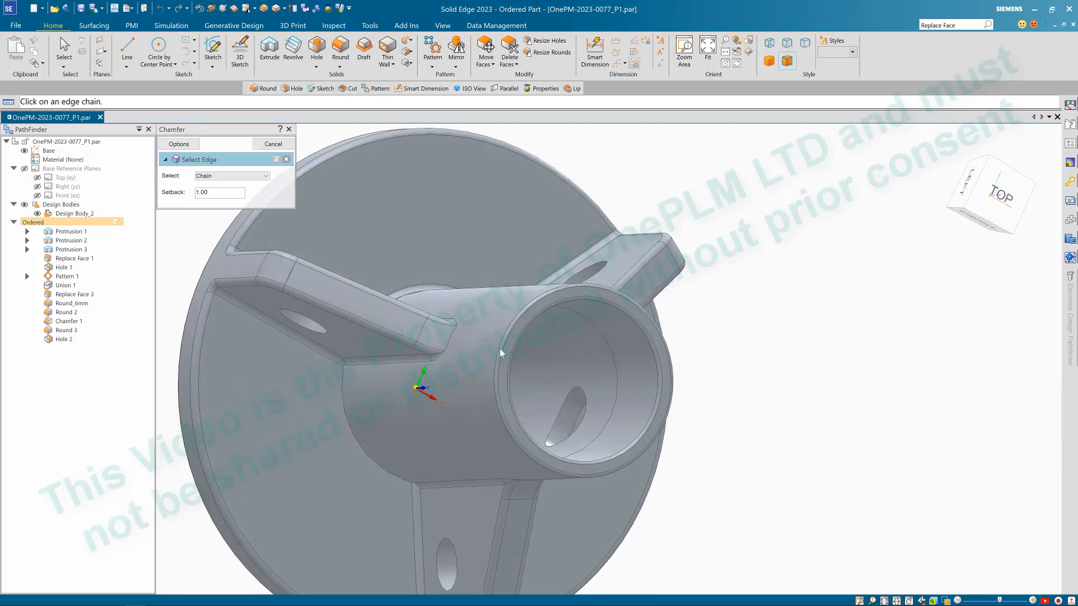
{"action": "left_click", "coordinate": [580, 392]}
{"action": "middle_click_drag", "start_coordinate": [717, 417], "coordinate": [670, 274]}
{"action": "right_click", "coordinate": [669, 274]}
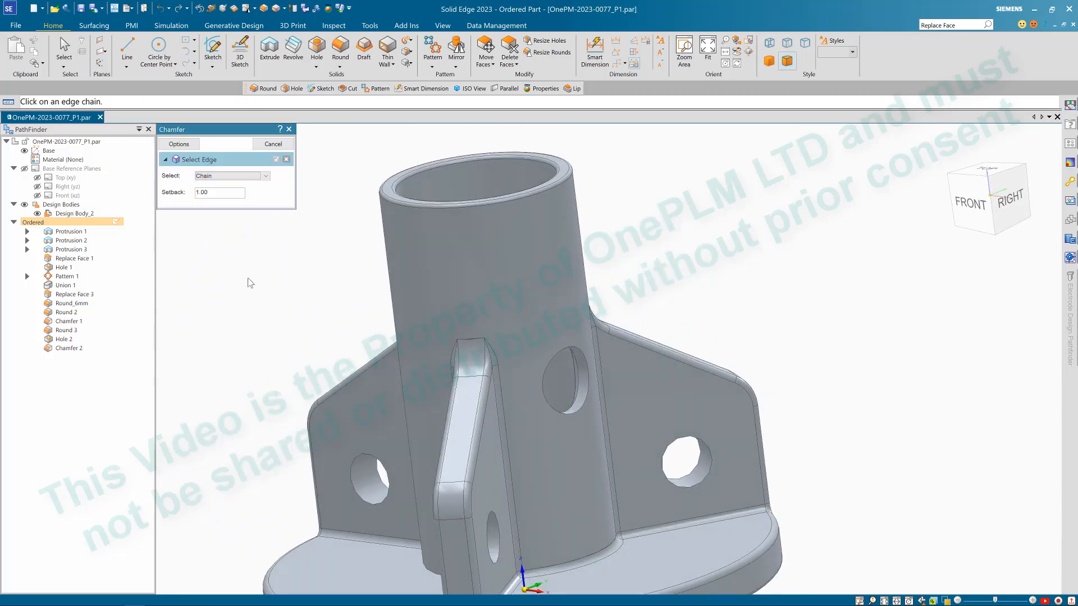
{"action": "left_click", "coordinate": [273, 143]}
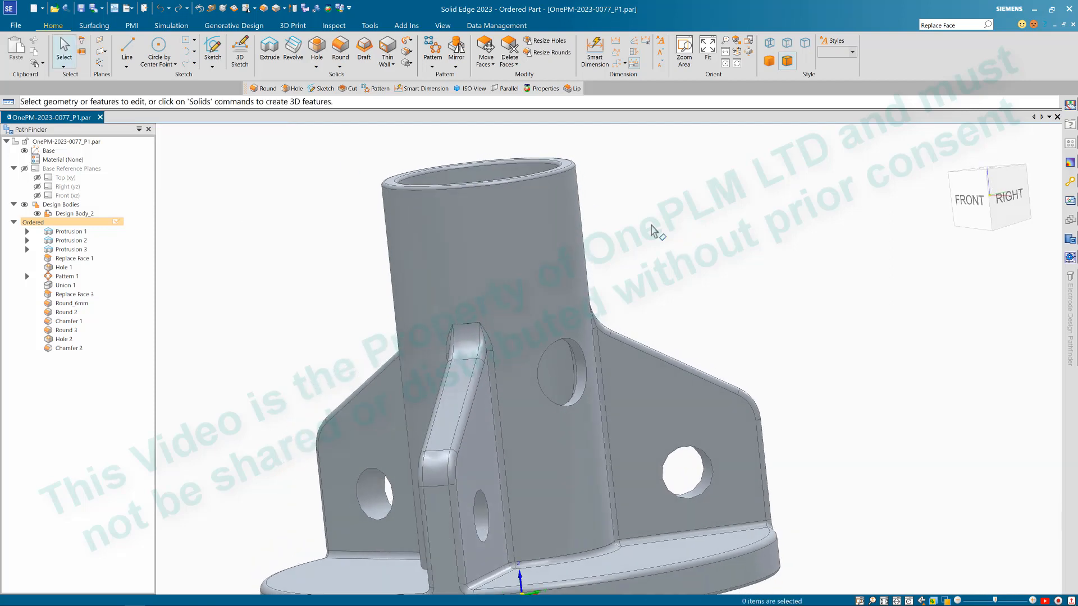
Step: Round the outer edge of the tube-wall hole and the edges of the three rib holes with a 0.25 mm radius
{"action": "left_click", "coordinate": [340, 49]}
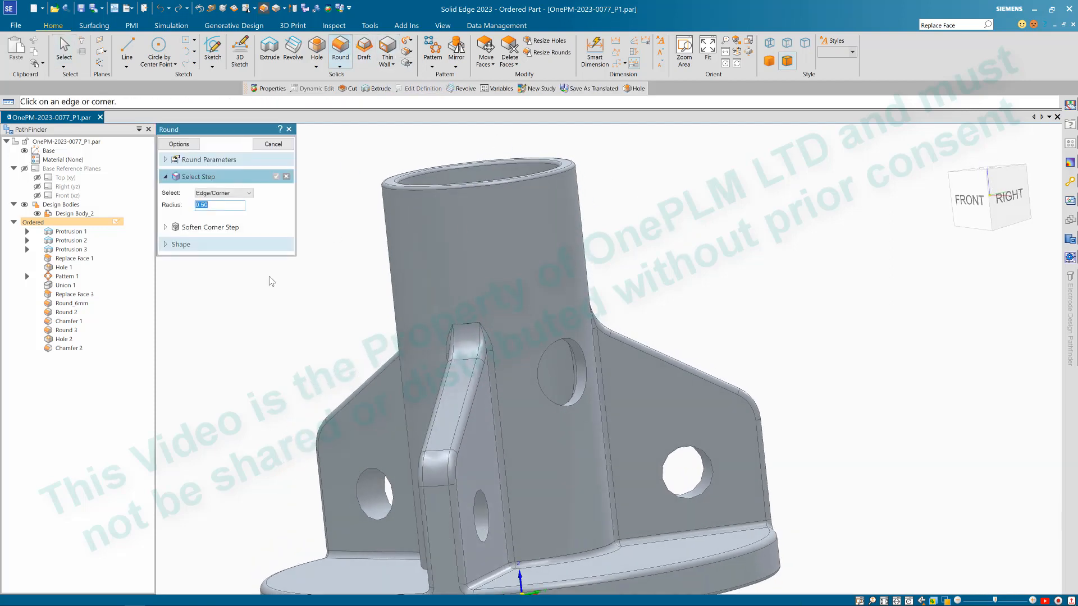
{"action": "left_click", "coordinate": [578, 342]}
{"action": "right_click", "coordinate": [651, 290]}
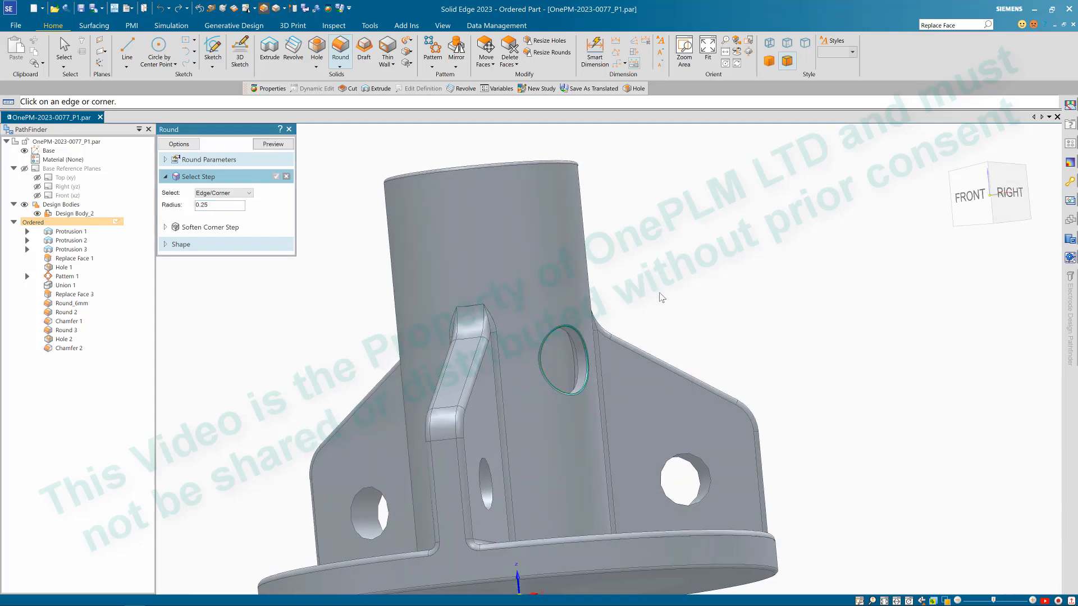
{"action": "middle_click_drag", "start_coordinate": [651, 290], "coordinate": [668, 309]}
{"action": "left_click", "coordinate": [689, 447]}
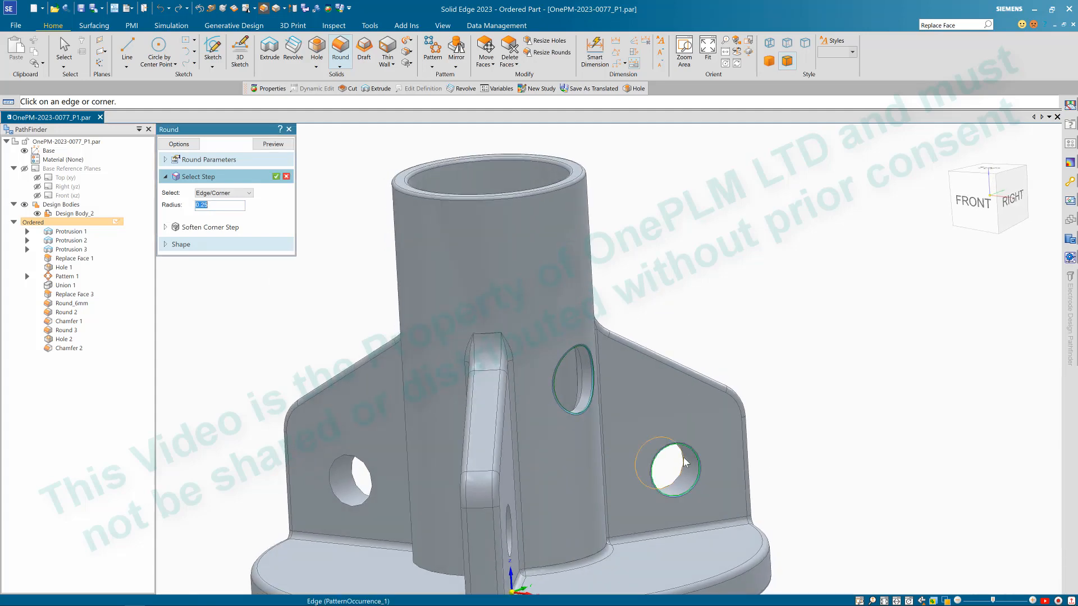
{"action": "left_click", "coordinate": [367, 466]}
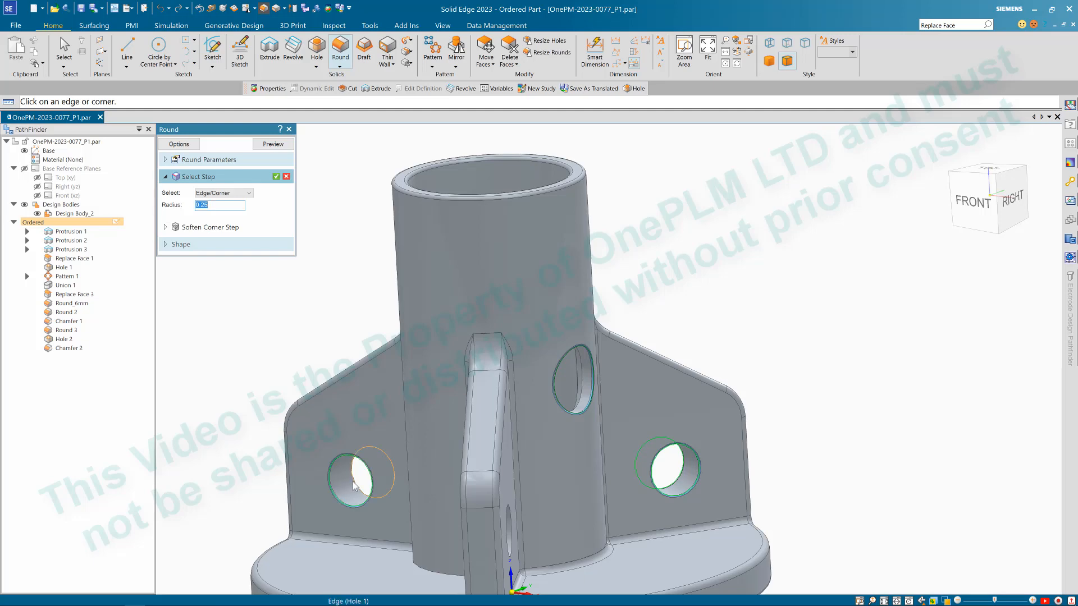
{"action": "middle_click_drag", "start_coordinate": [425, 474], "coordinate": [580, 425]}
{"action": "left_click", "coordinate": [466, 507]}
{"action": "scroll", "coordinate": [483, 454], "scroll_direction": "down", "scroll_amount": 3}
{"action": "right_click", "coordinate": [710, 369]}
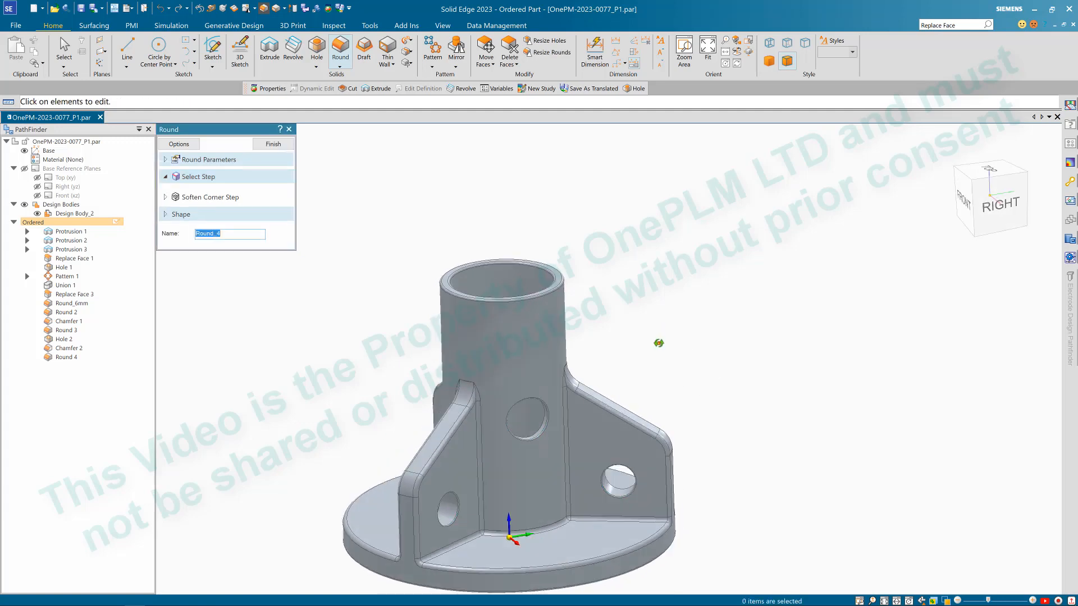
{"action": "middle_click_drag", "start_coordinate": [655, 345], "coordinate": [667, 388]}
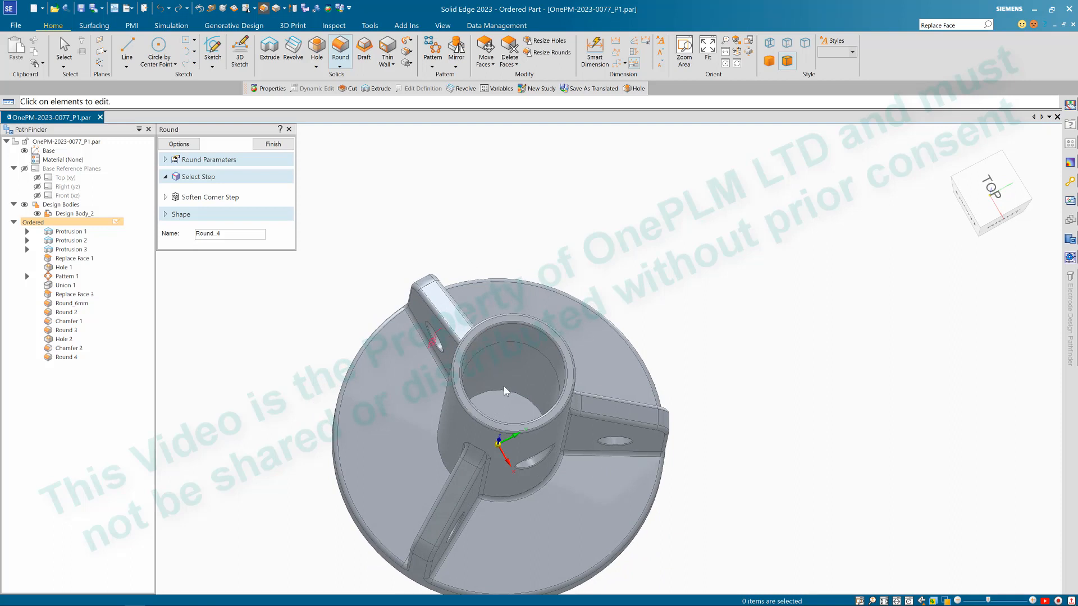
{"action": "middle_click_drag", "start_coordinate": [505, 387], "coordinate": [510, 394]}
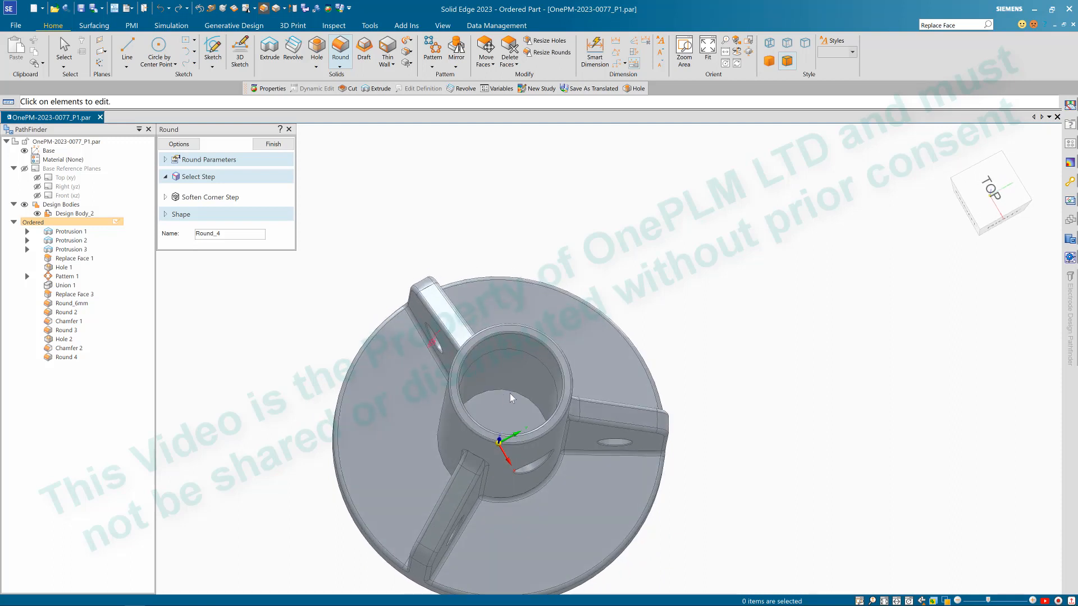
{"action": "left_click", "coordinate": [271, 144]}
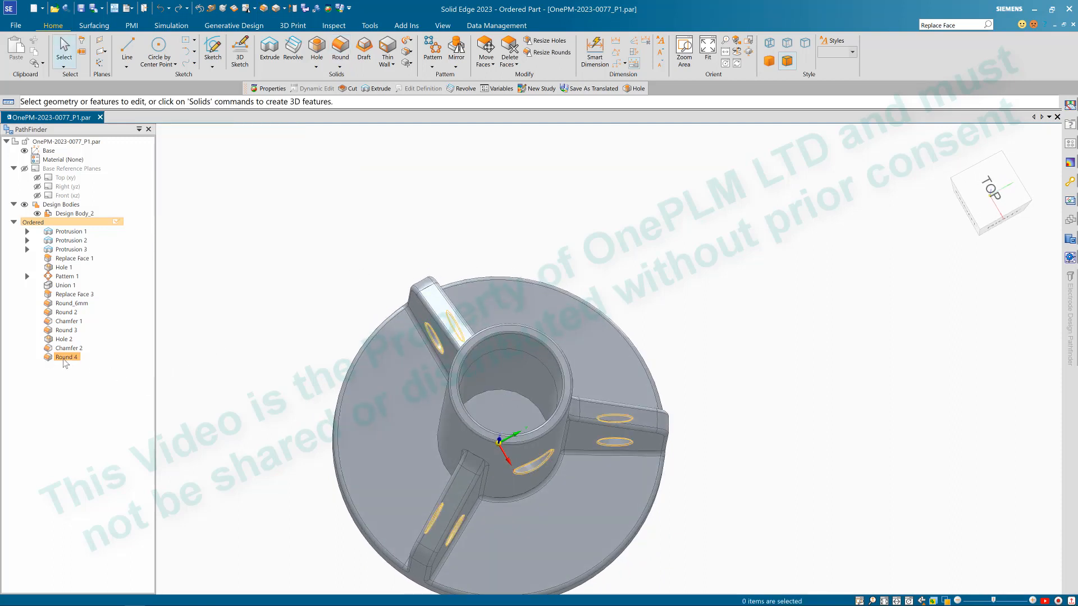
Step: Edit the hole-edge round to add the circular edge at the bottom of the tube bore with the 0.25 mm radius
{"action": "left_click", "coordinate": [83, 240]}
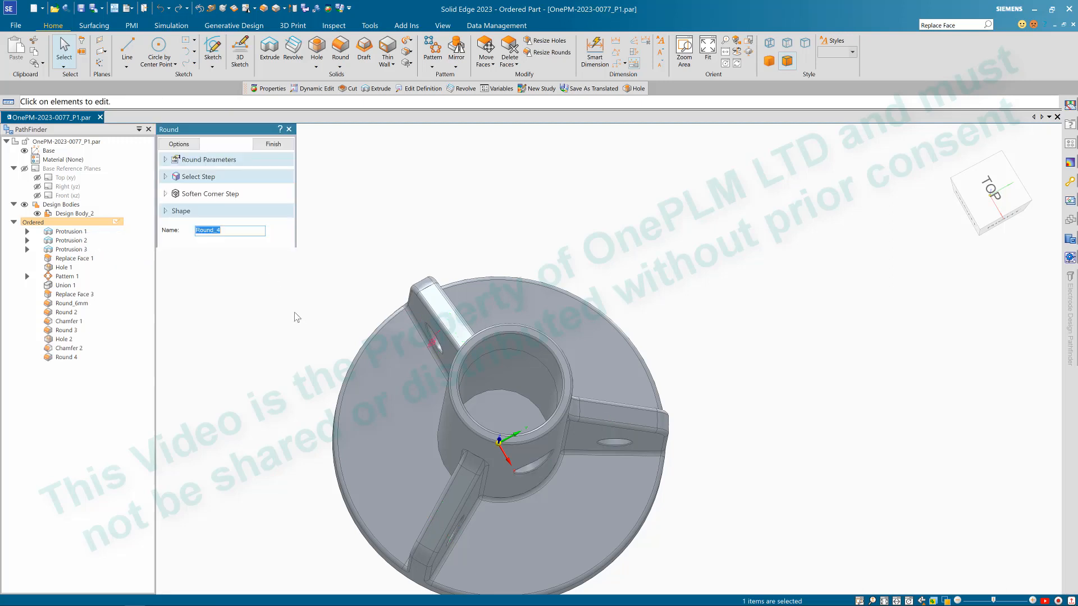
{"action": "left_click", "coordinate": [191, 176]}
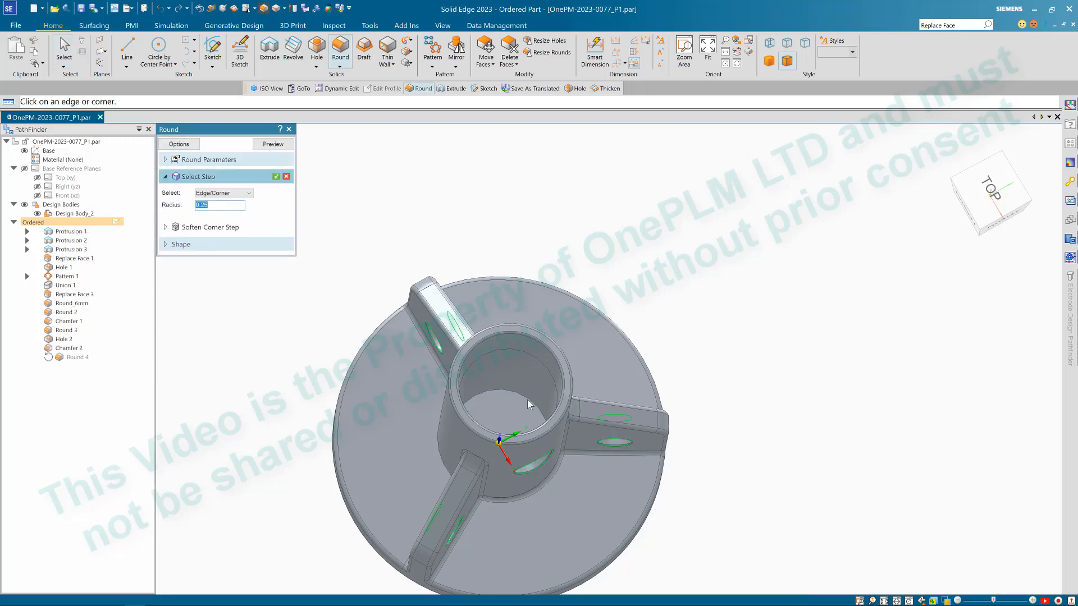
{"action": "key", "text": "Return"}
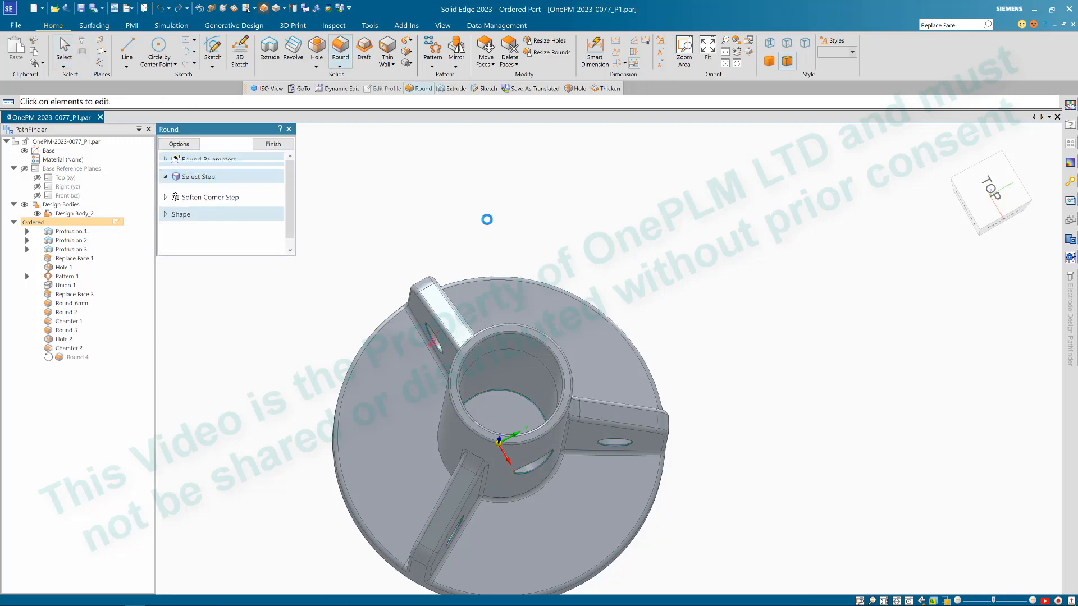
{"action": "left_click", "coordinate": [273, 144]}
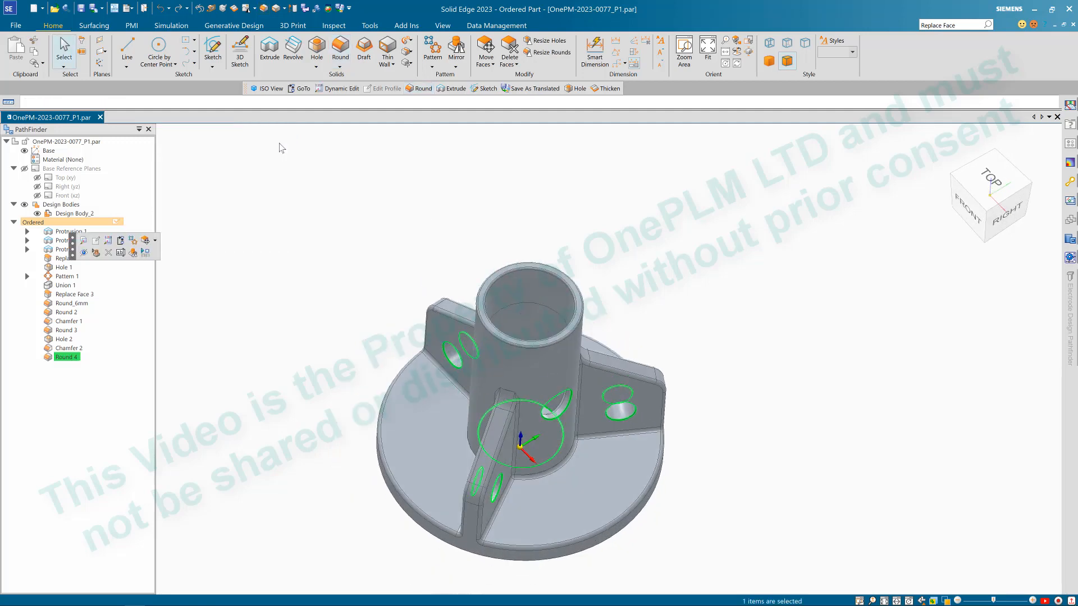
{"action": "key", "text": "Escape"}
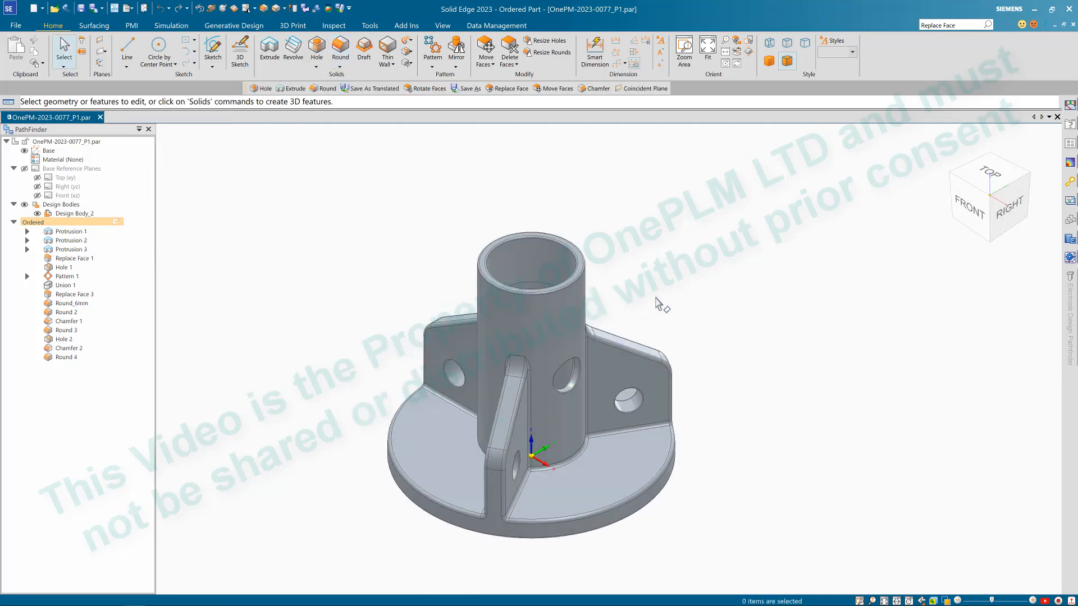
Step: Open the part's Material Table and expand the Plastics group under Non-metals
{"action": "scroll", "coordinate": [673, 317], "scroll_direction": "up", "scroll_amount": 1}
{"action": "scroll", "coordinate": [668, 314], "scroll_direction": "down", "scroll_amount": 2}
{"action": "scroll", "coordinate": [665, 400], "scroll_direction": "up", "scroll_amount": 1}
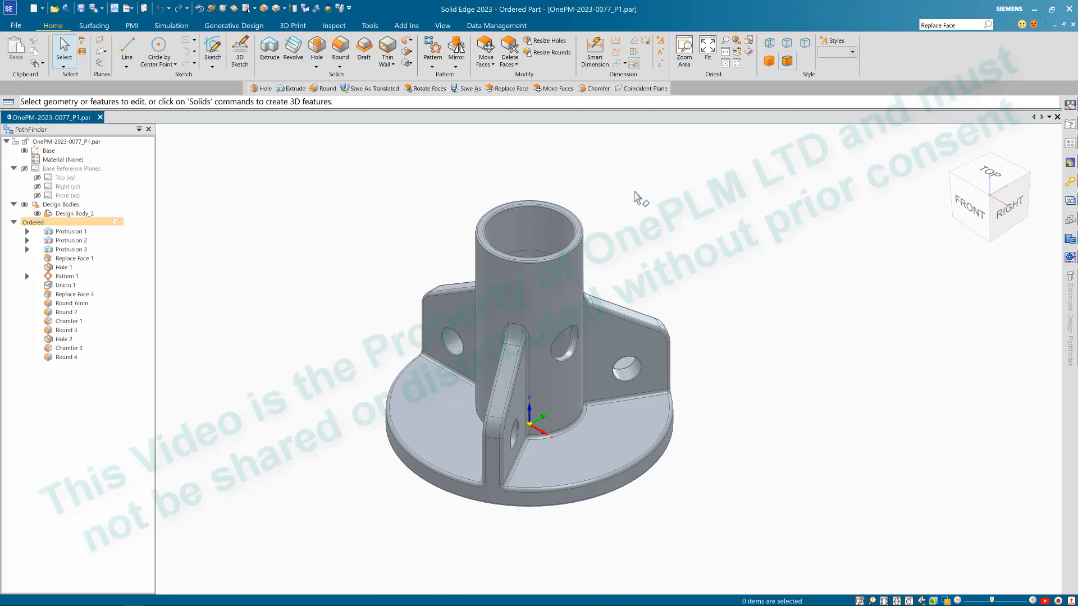
{"action": "double_click", "coordinate": [65, 160]}
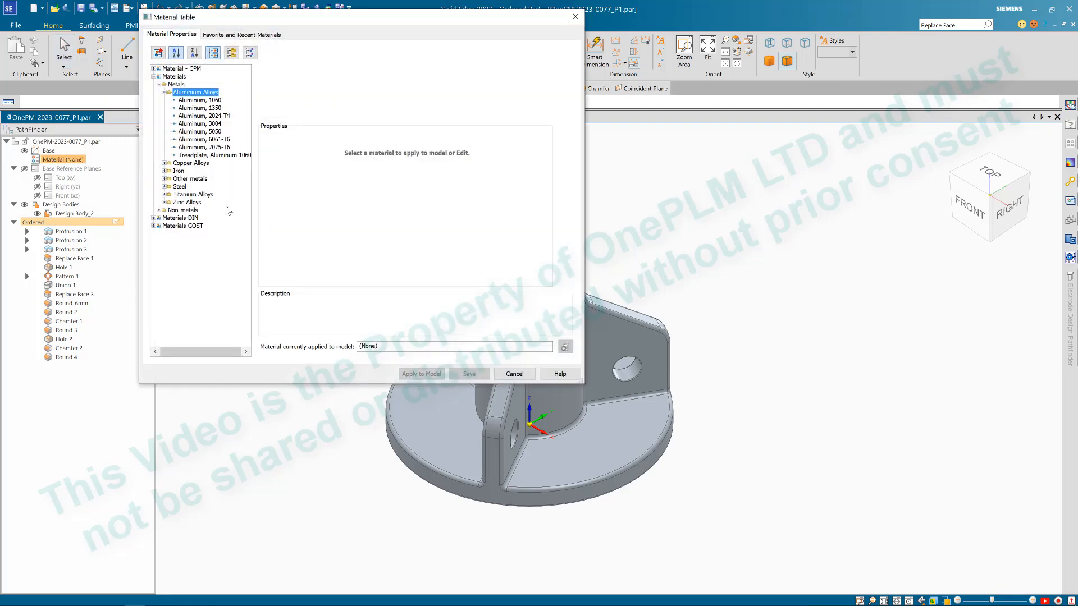
{"action": "left_click", "coordinate": [159, 84]}
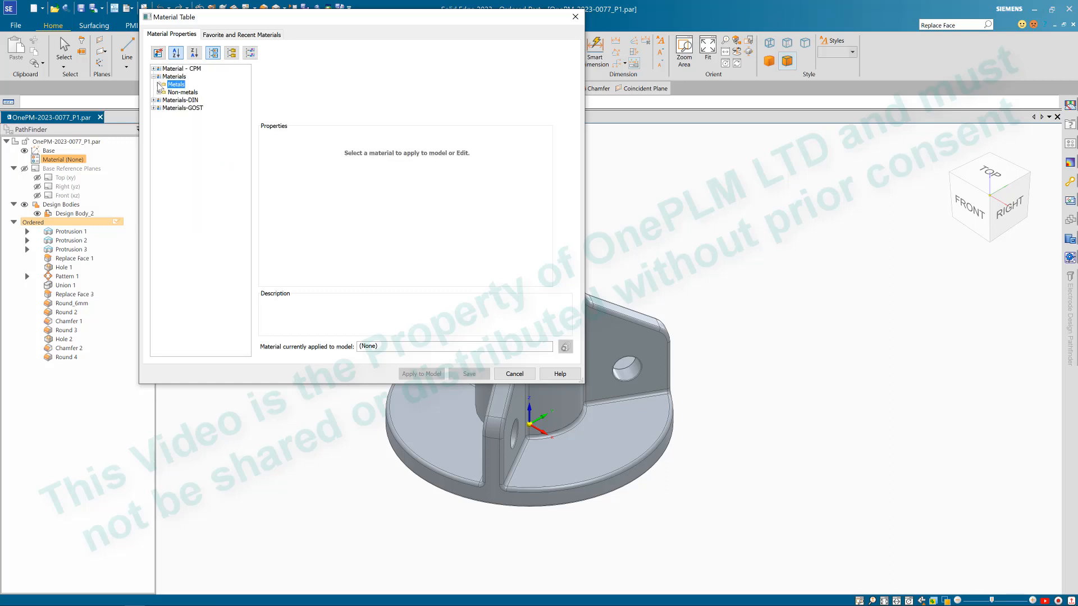
{"action": "left_click", "coordinate": [160, 92]}
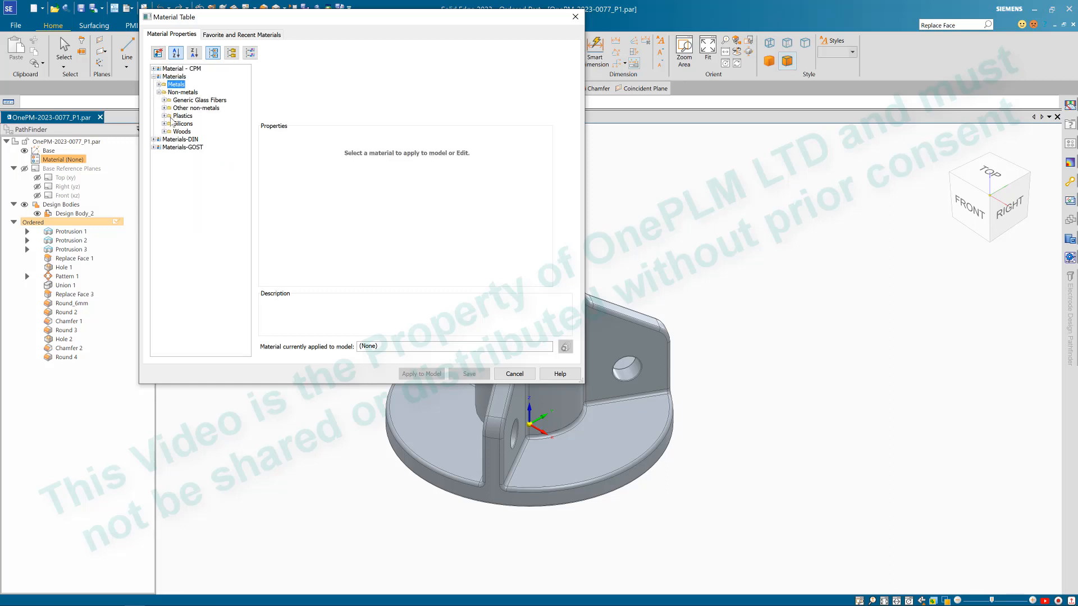
{"action": "left_click", "coordinate": [163, 116]}
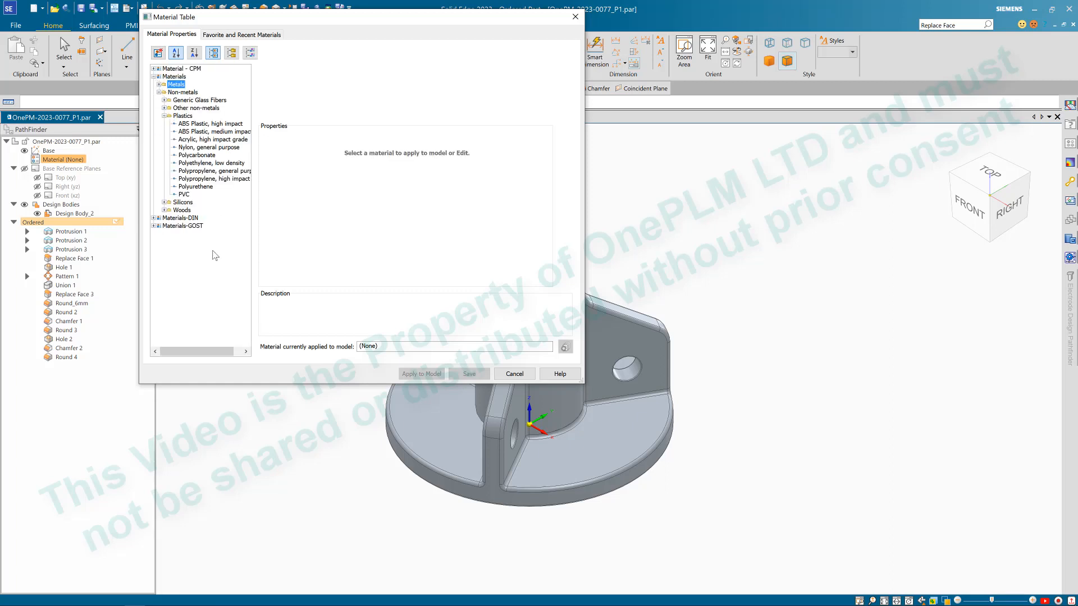
Step: Compare the properties and face styles of the polypropylene, nylon, acrylic and ABS plastics
{"action": "left_click", "coordinate": [198, 179]}
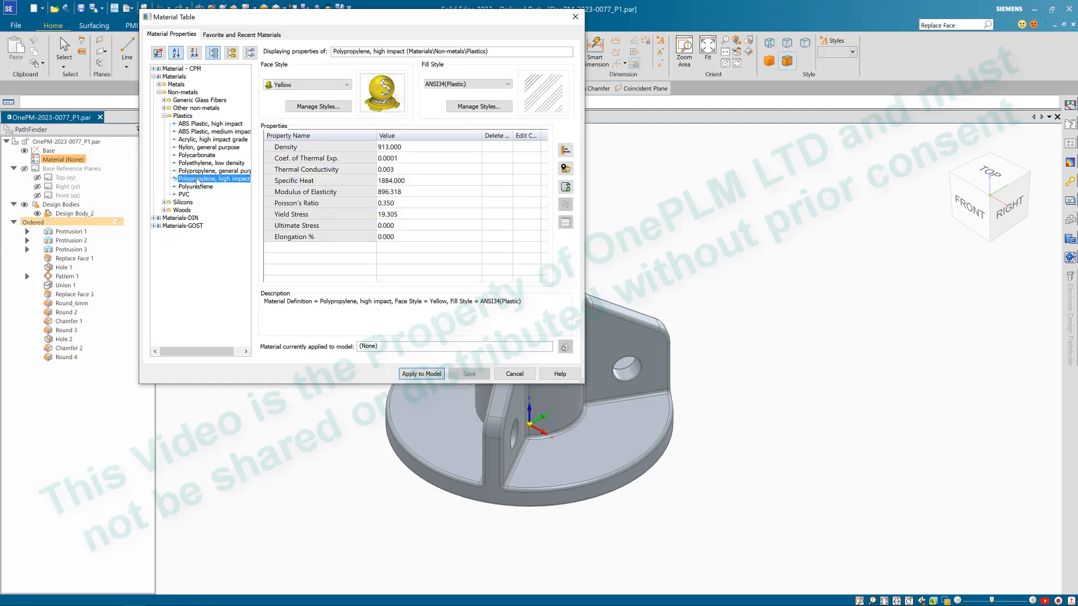
{"action": "left_click", "coordinate": [199, 172]}
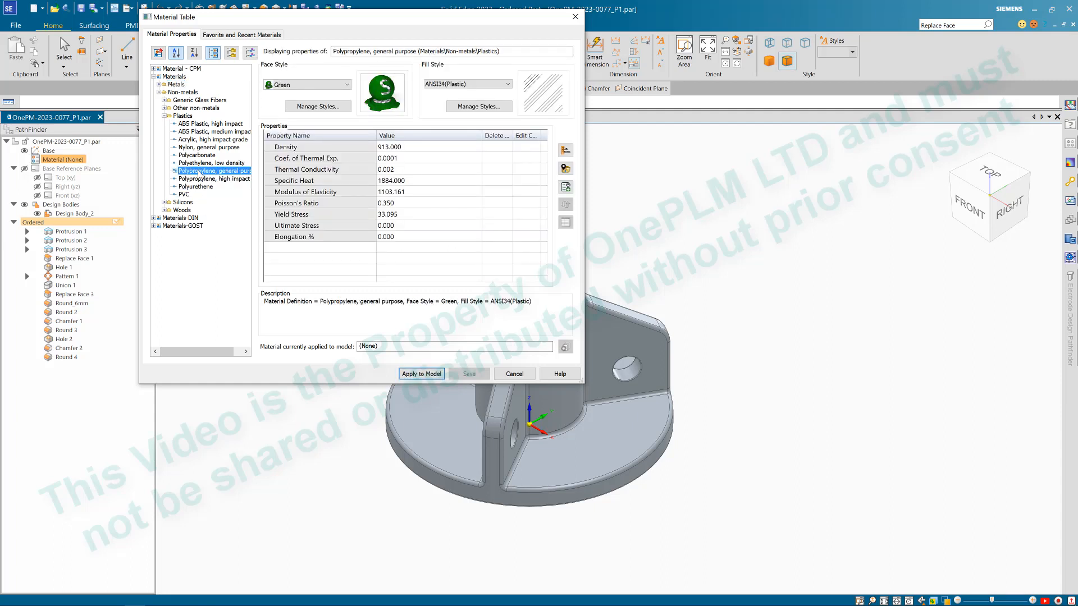
{"action": "left_click", "coordinate": [200, 179]}
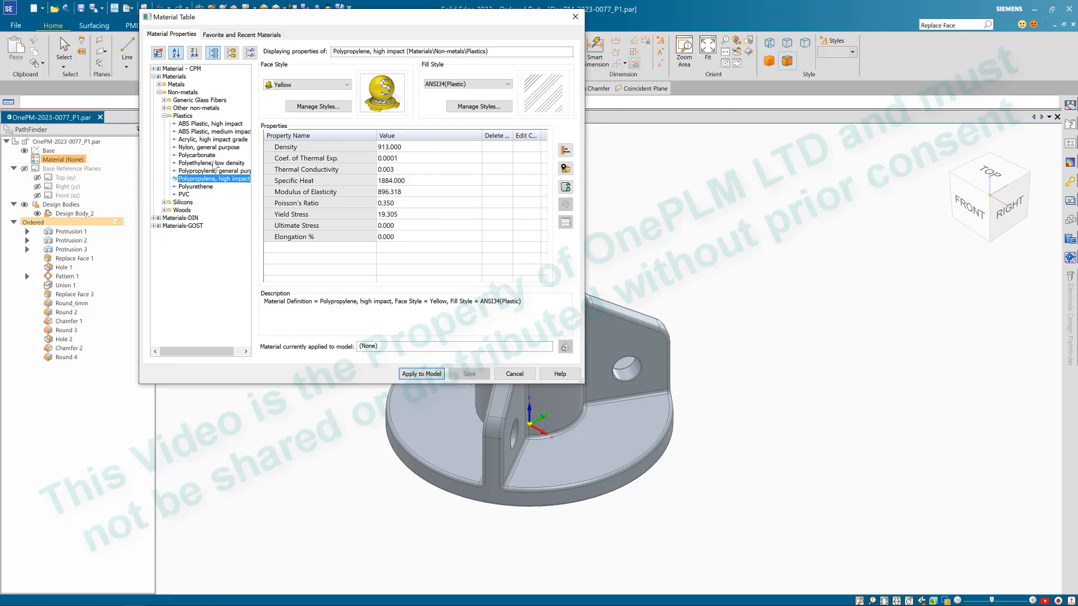
{"action": "left_click", "coordinate": [214, 164]}
{"action": "left_click", "coordinate": [211, 147]}
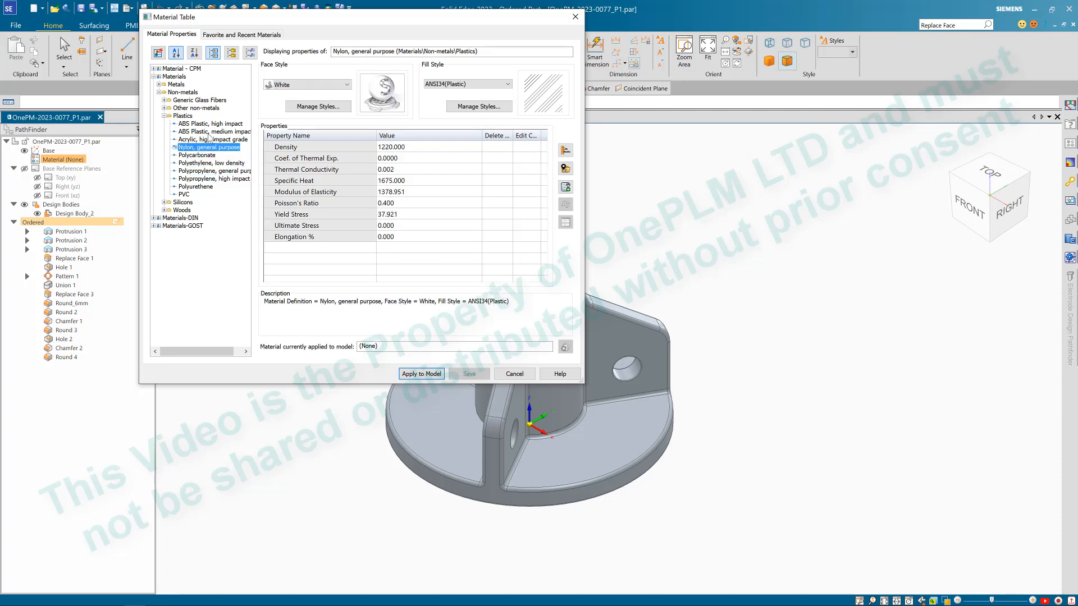
{"action": "left_click", "coordinate": [209, 134]}
{"action": "left_click", "coordinate": [210, 139]}
{"action": "left_click", "coordinate": [210, 134]}
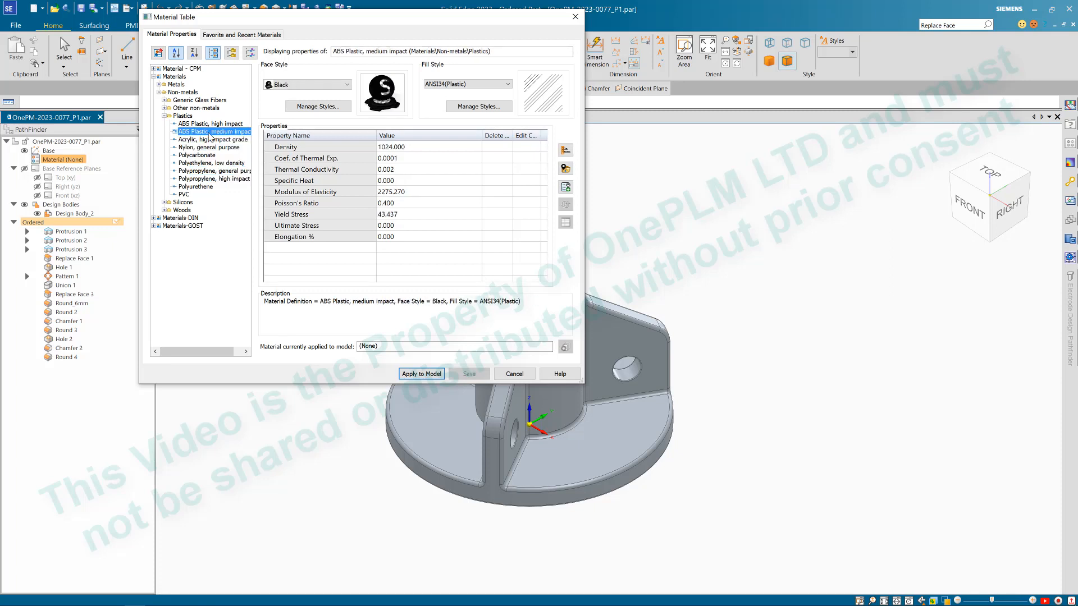
{"action": "left_click", "coordinate": [212, 126]}
{"action": "left_click", "coordinate": [210, 132]}
{"action": "left_click", "coordinate": [211, 139]}
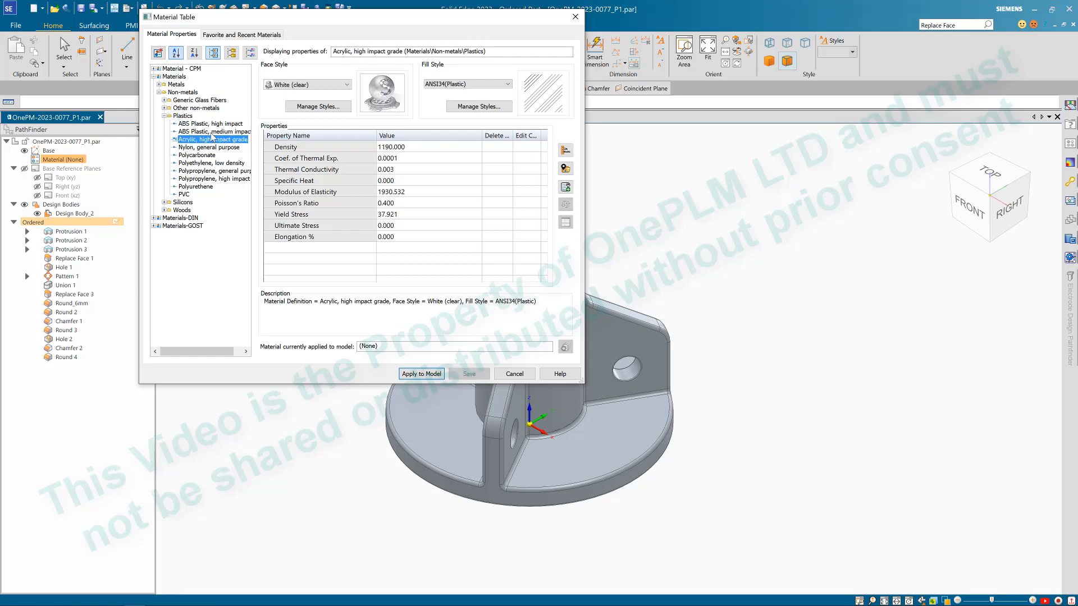
Step: Apply the material ABS Plastic, medium impact to the model and return it to the isometric view
{"action": "left_click", "coordinate": [211, 134]}
{"action": "left_click", "coordinate": [422, 375]}
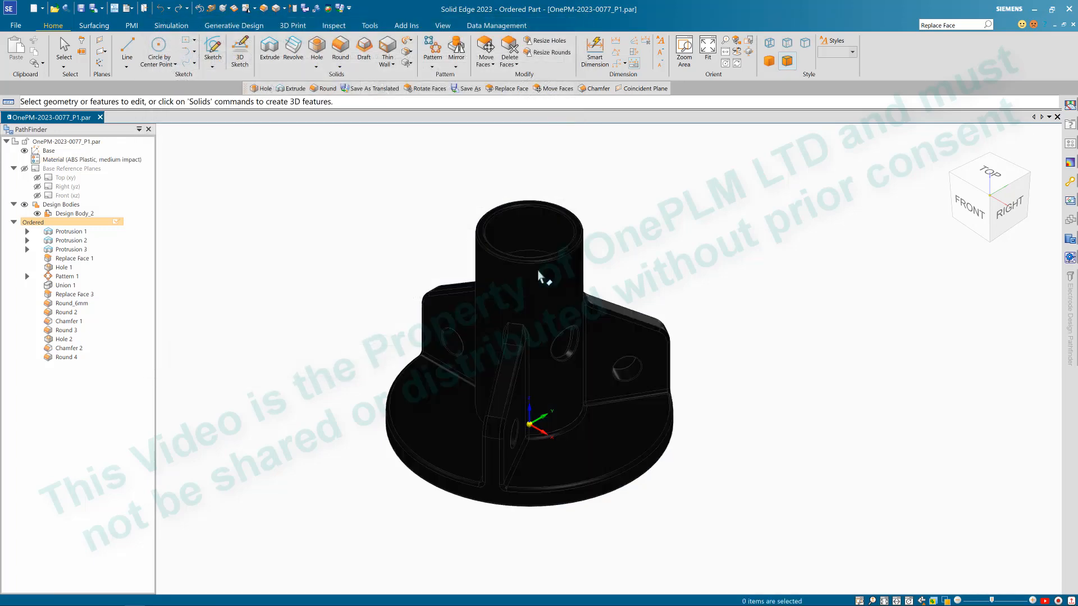
{"action": "middle_click_drag", "start_coordinate": [686, 268], "coordinate": [688, 292]}
{"action": "key", "text": "ctrl+i"}
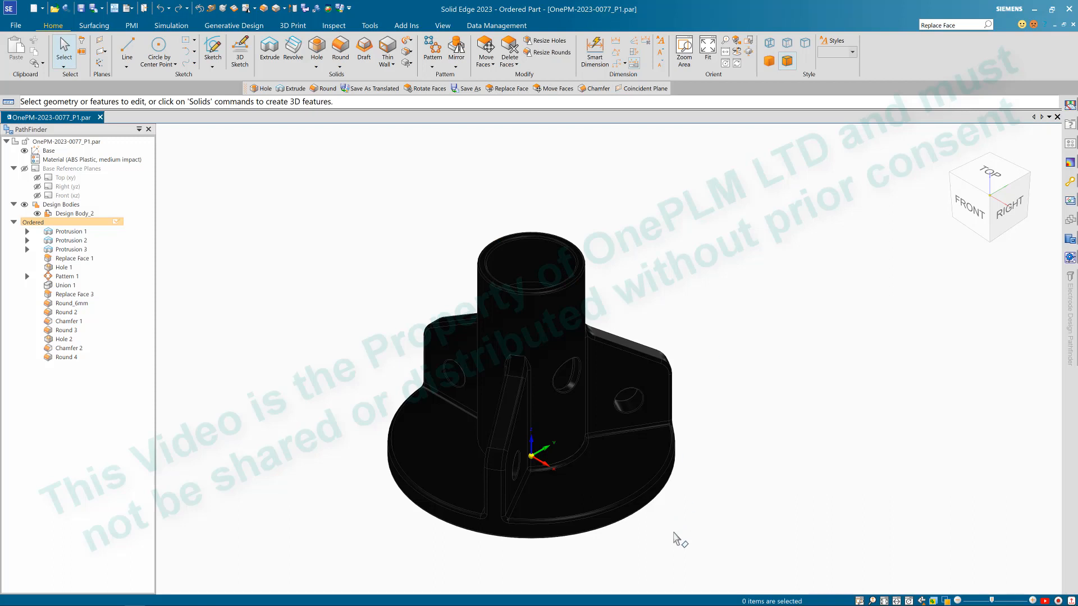
{"action": "scroll", "coordinate": [674, 533], "scroll_direction": "up", "scroll_amount": 2}
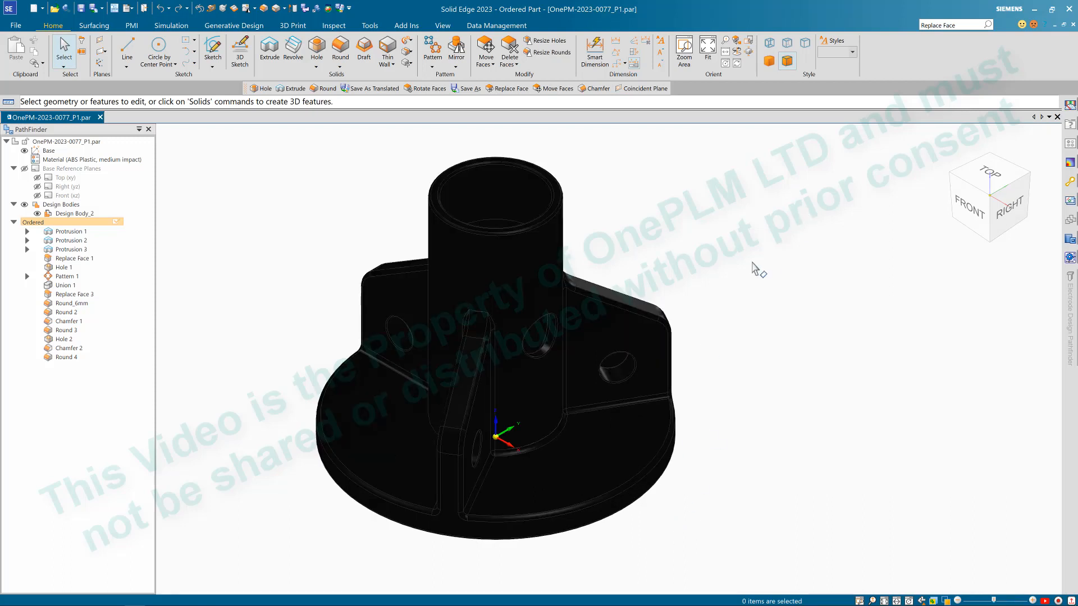